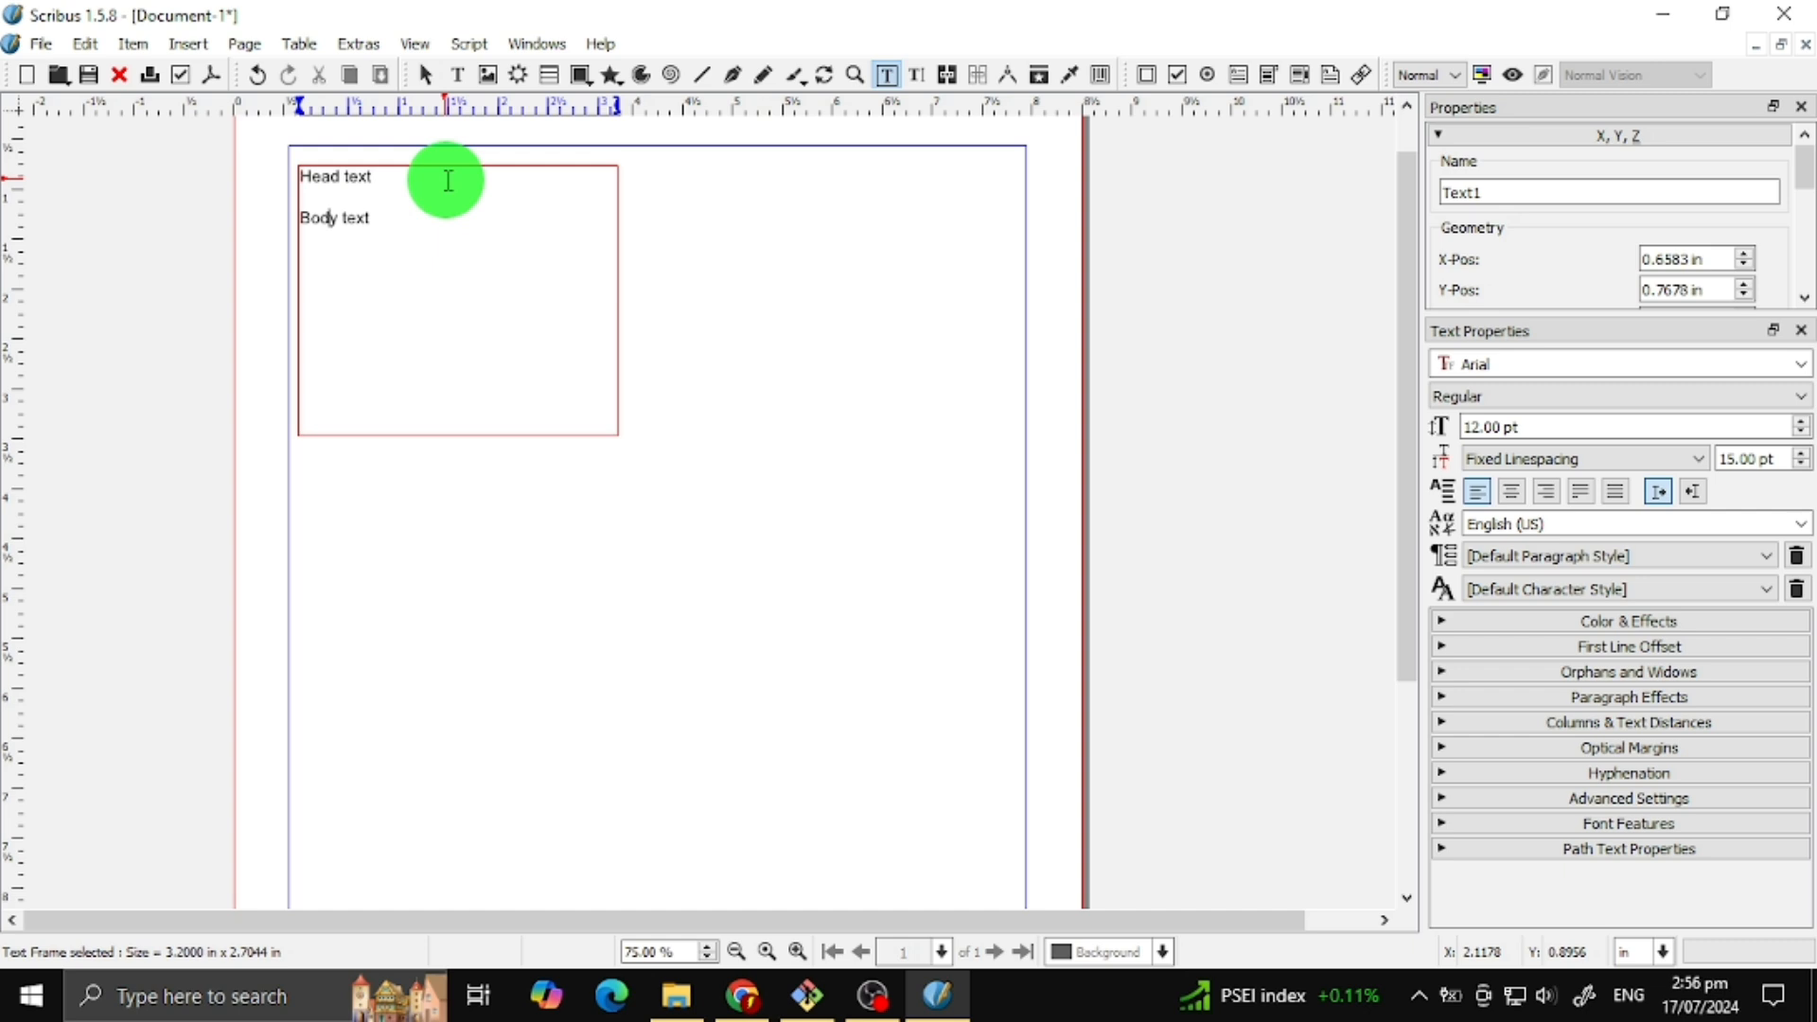
# - Format the word "Body" in the text frame's second line as 18 pt AntiqueOlive
pyautogui.press('Home')
pyautogui.hotkey('shift', 'Right')
pyautogui.hotkey('shift', 'Right')
pyautogui.hotkey('shift', 'Right')
pyautogui.hotkey('shift', 'Right')
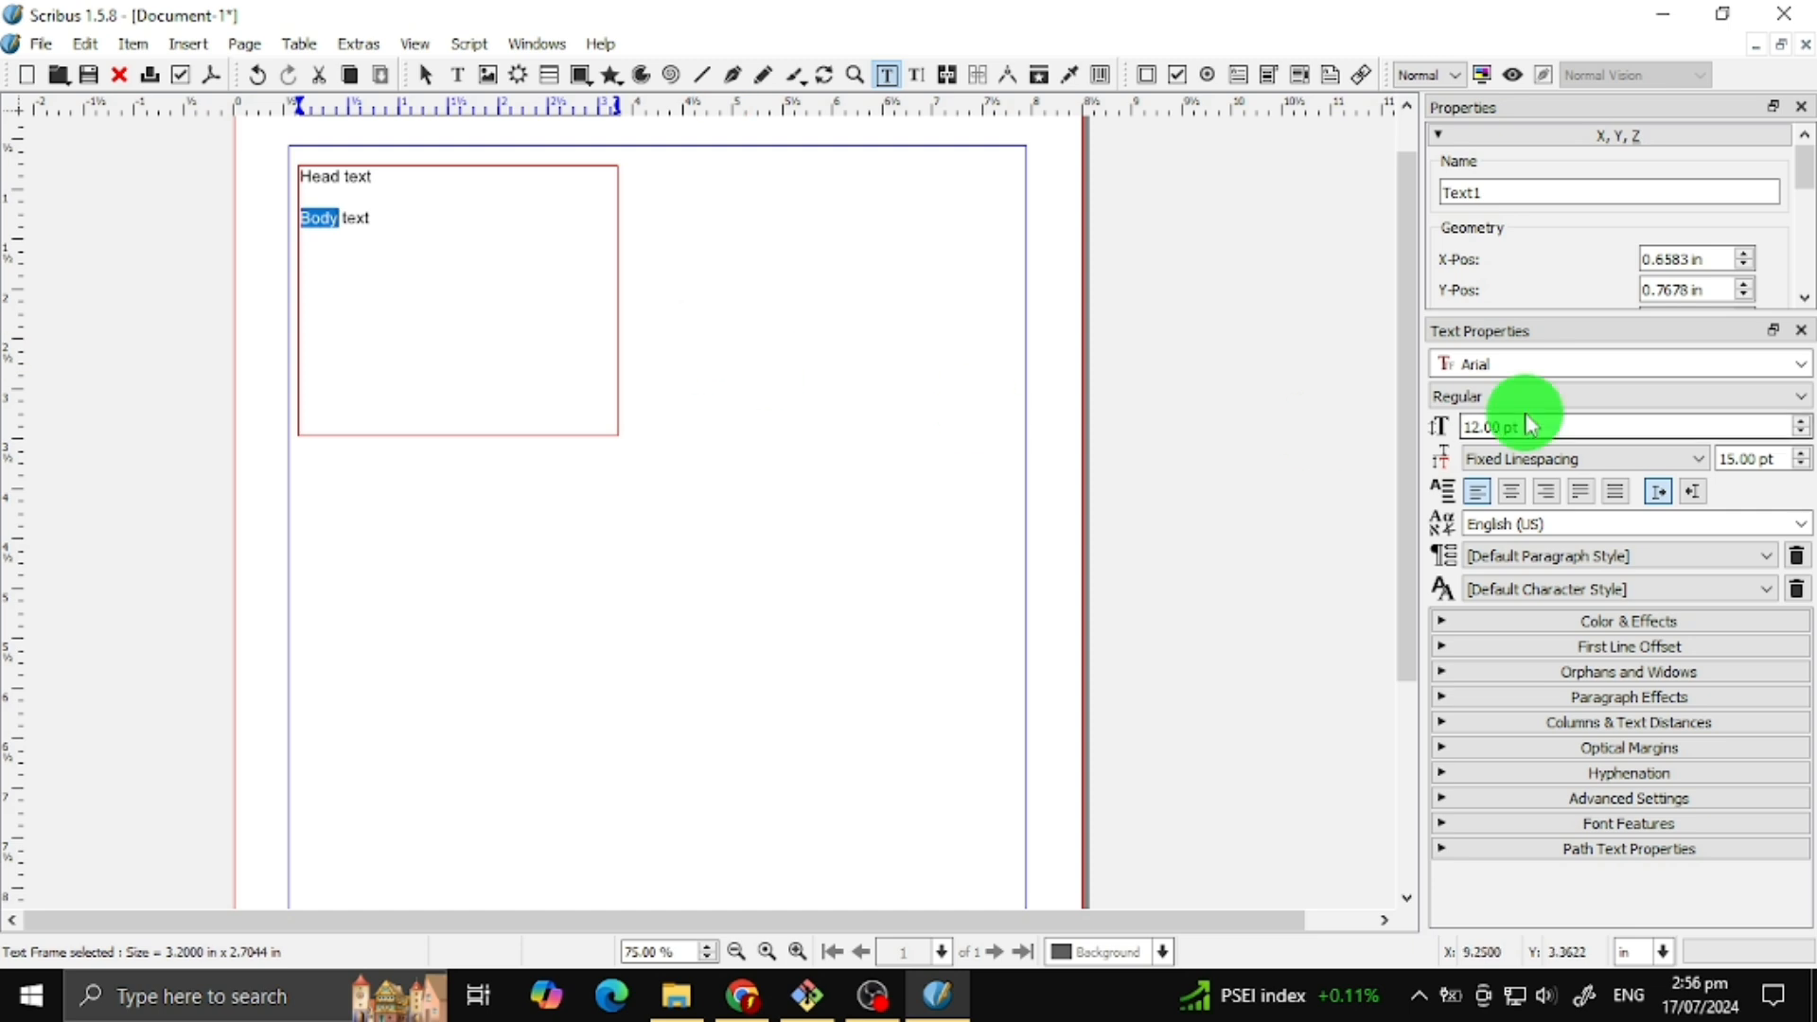
pyautogui.scroll(2, 1508, 424)
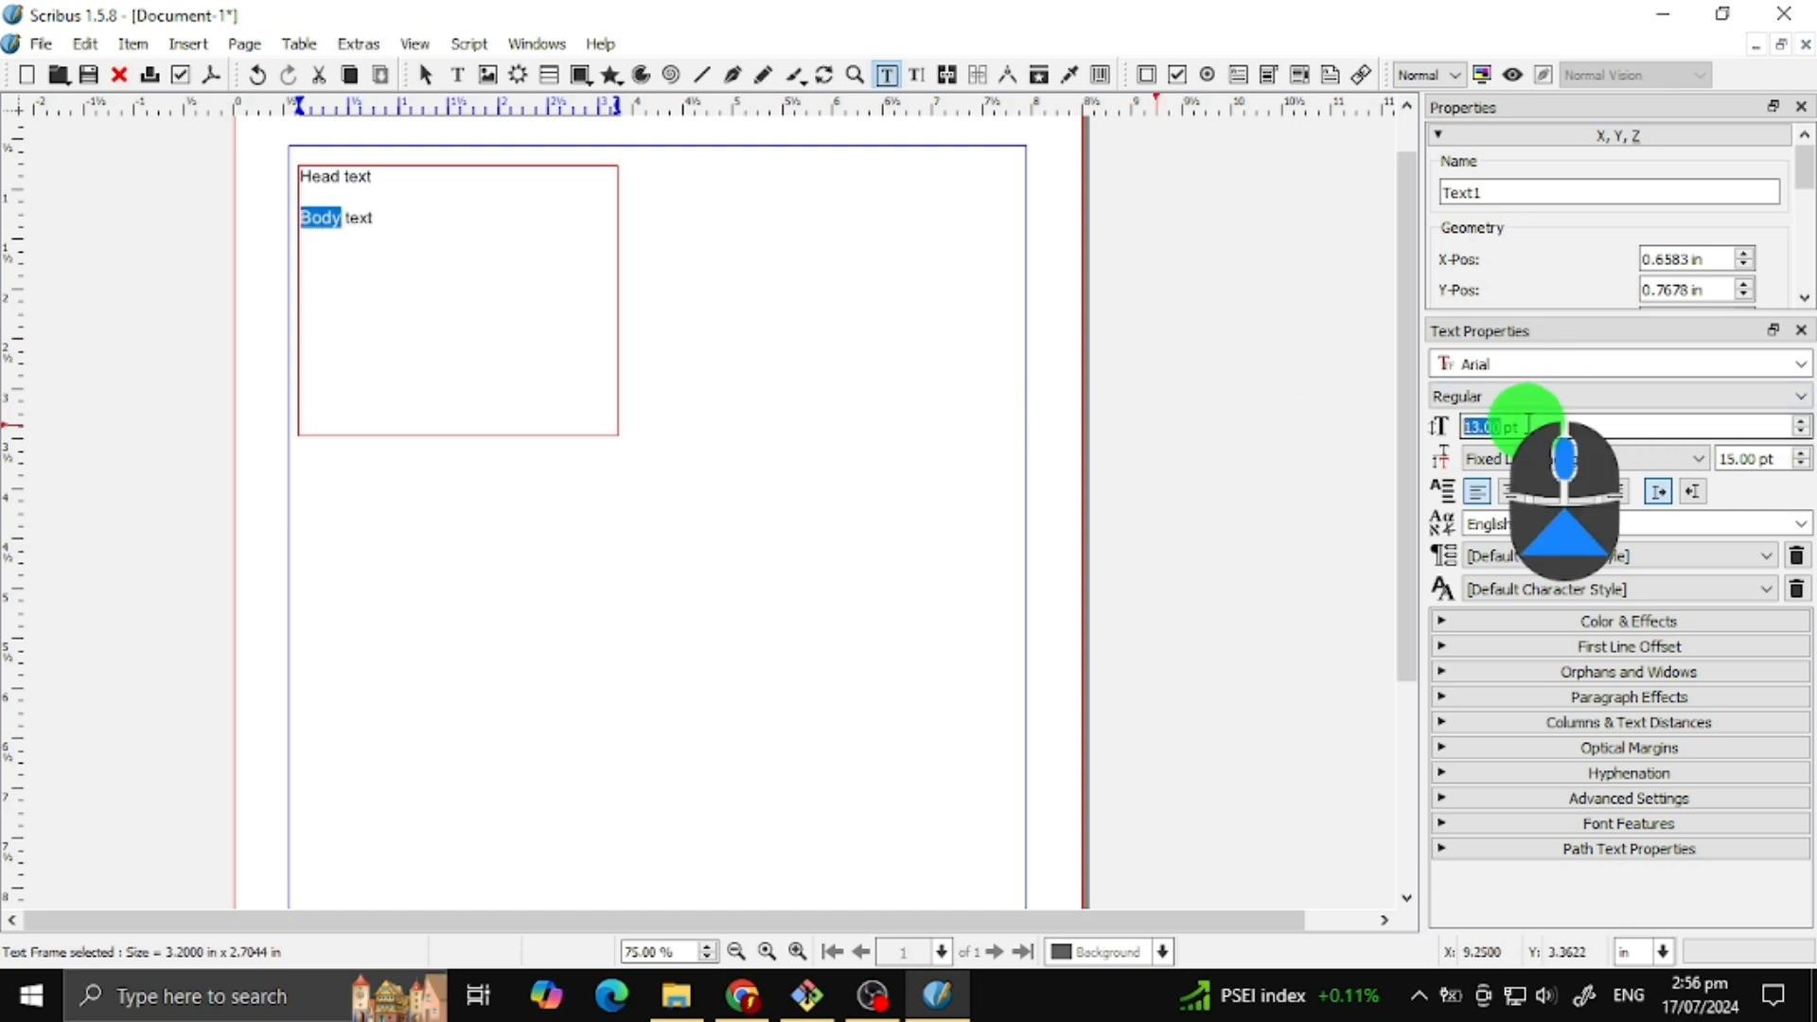
pyautogui.scroll(4, 1528, 424)
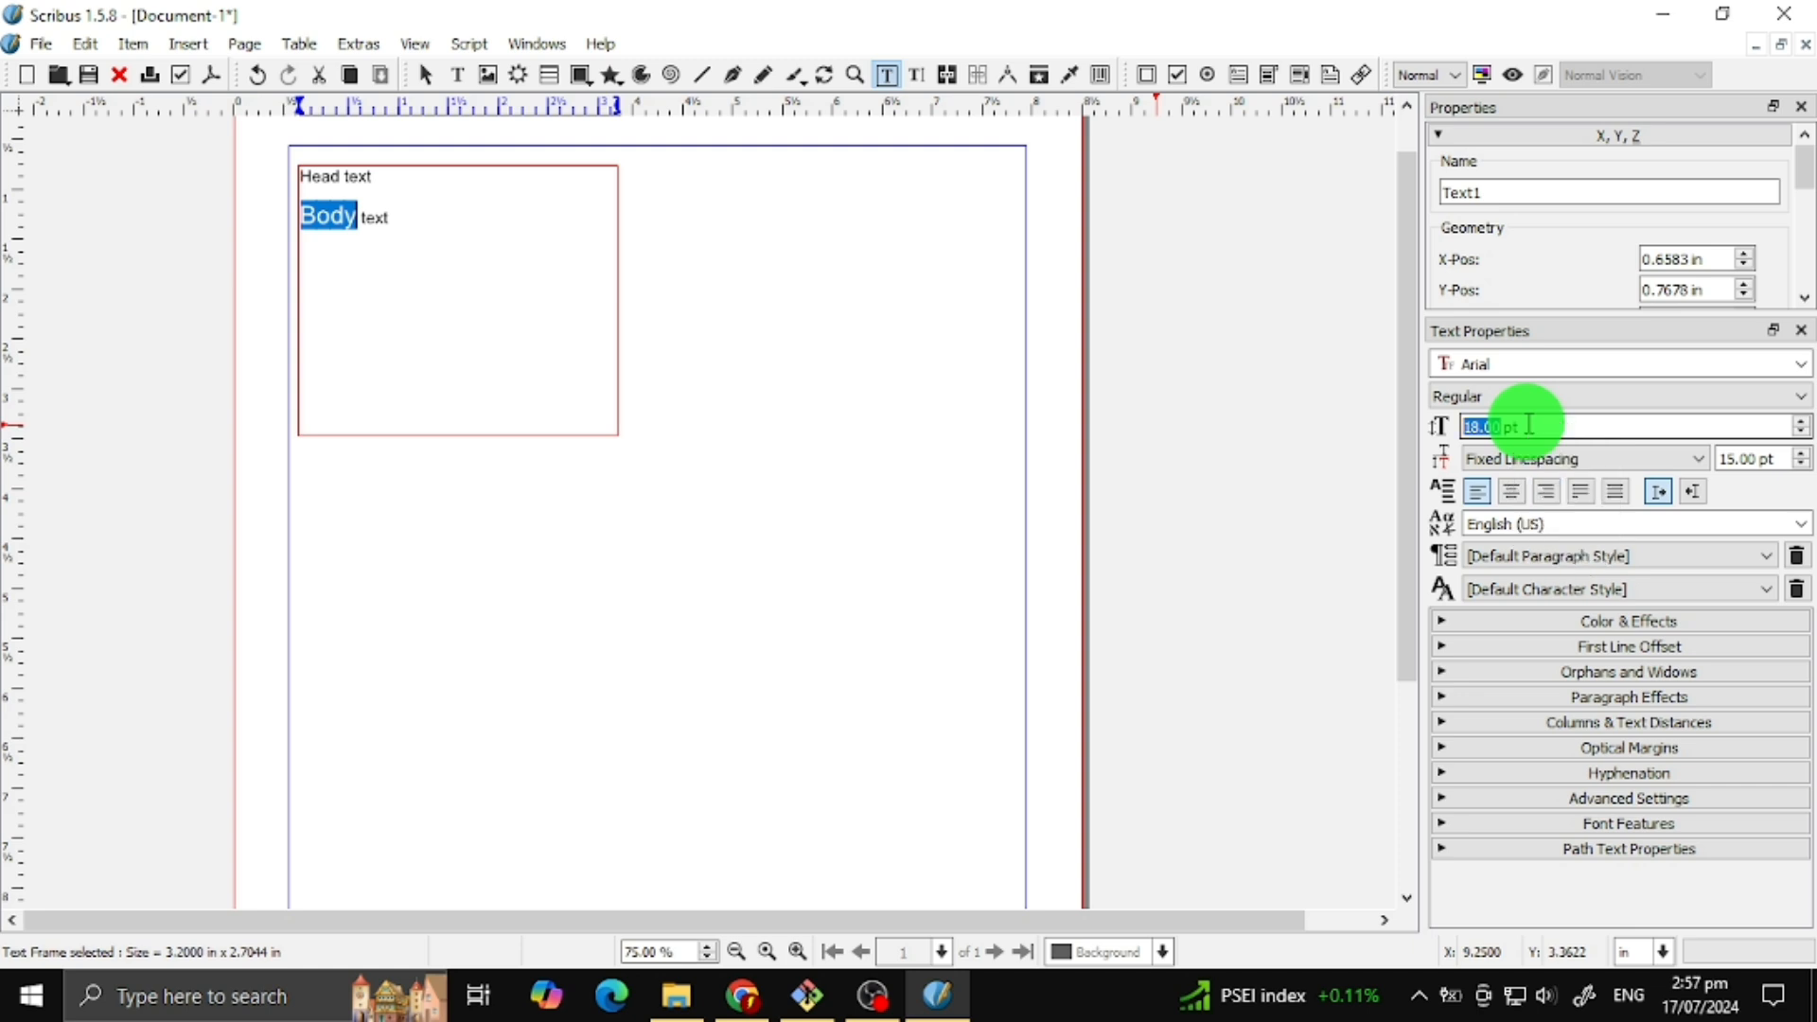
pyautogui.click(1800, 363)
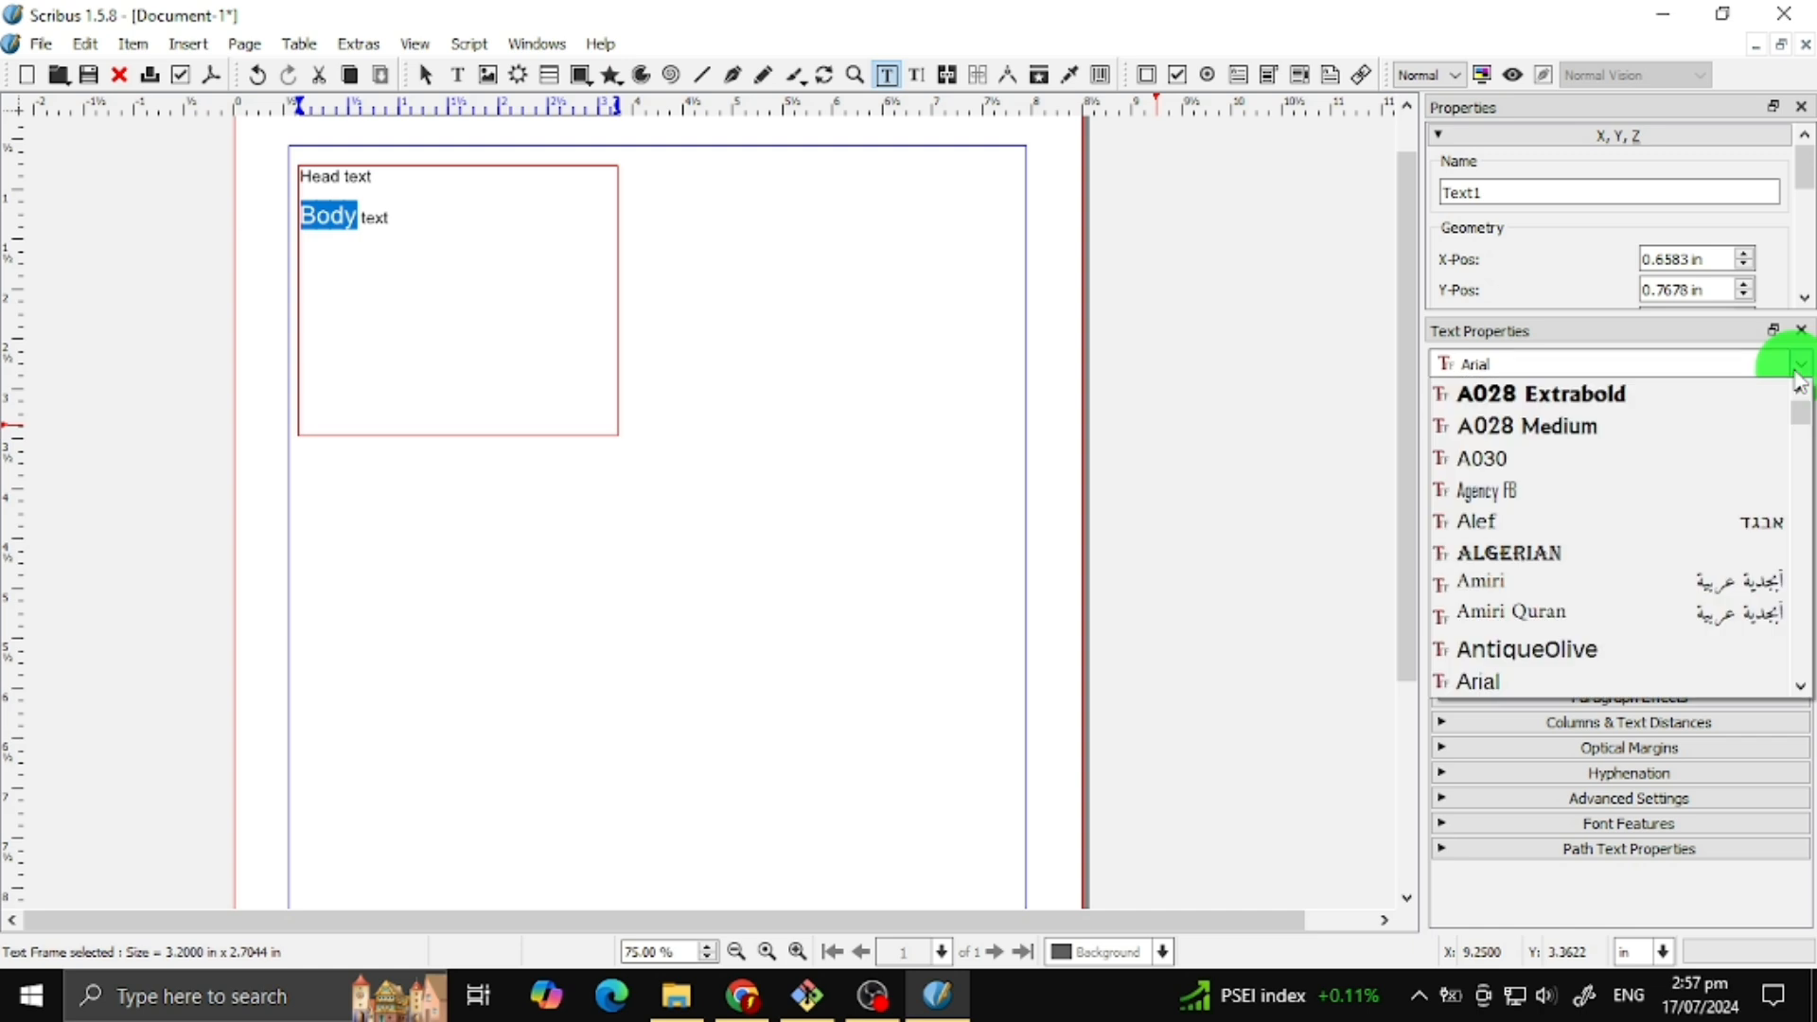
pyautogui.click(1635, 652)
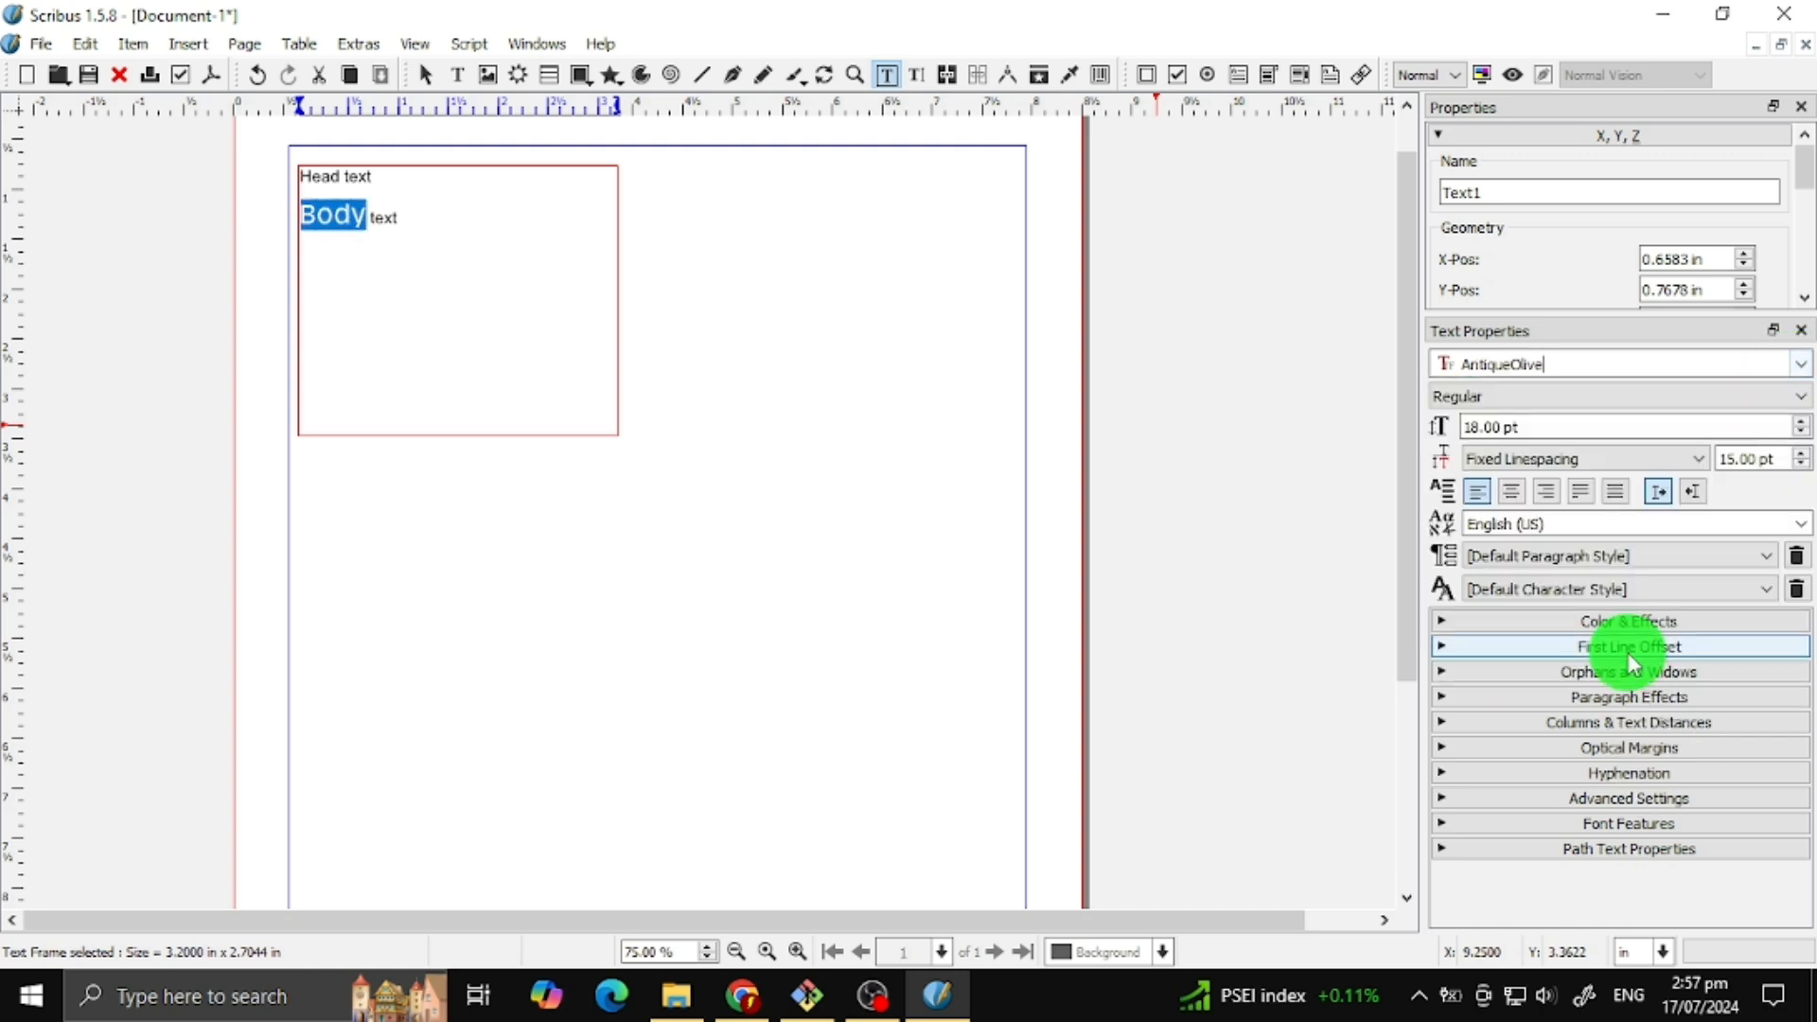
pyautogui.click(1049, 299)
# - Format all the text in the frame as 17 pt AntiqueOlive
pyautogui.click(371, 267)
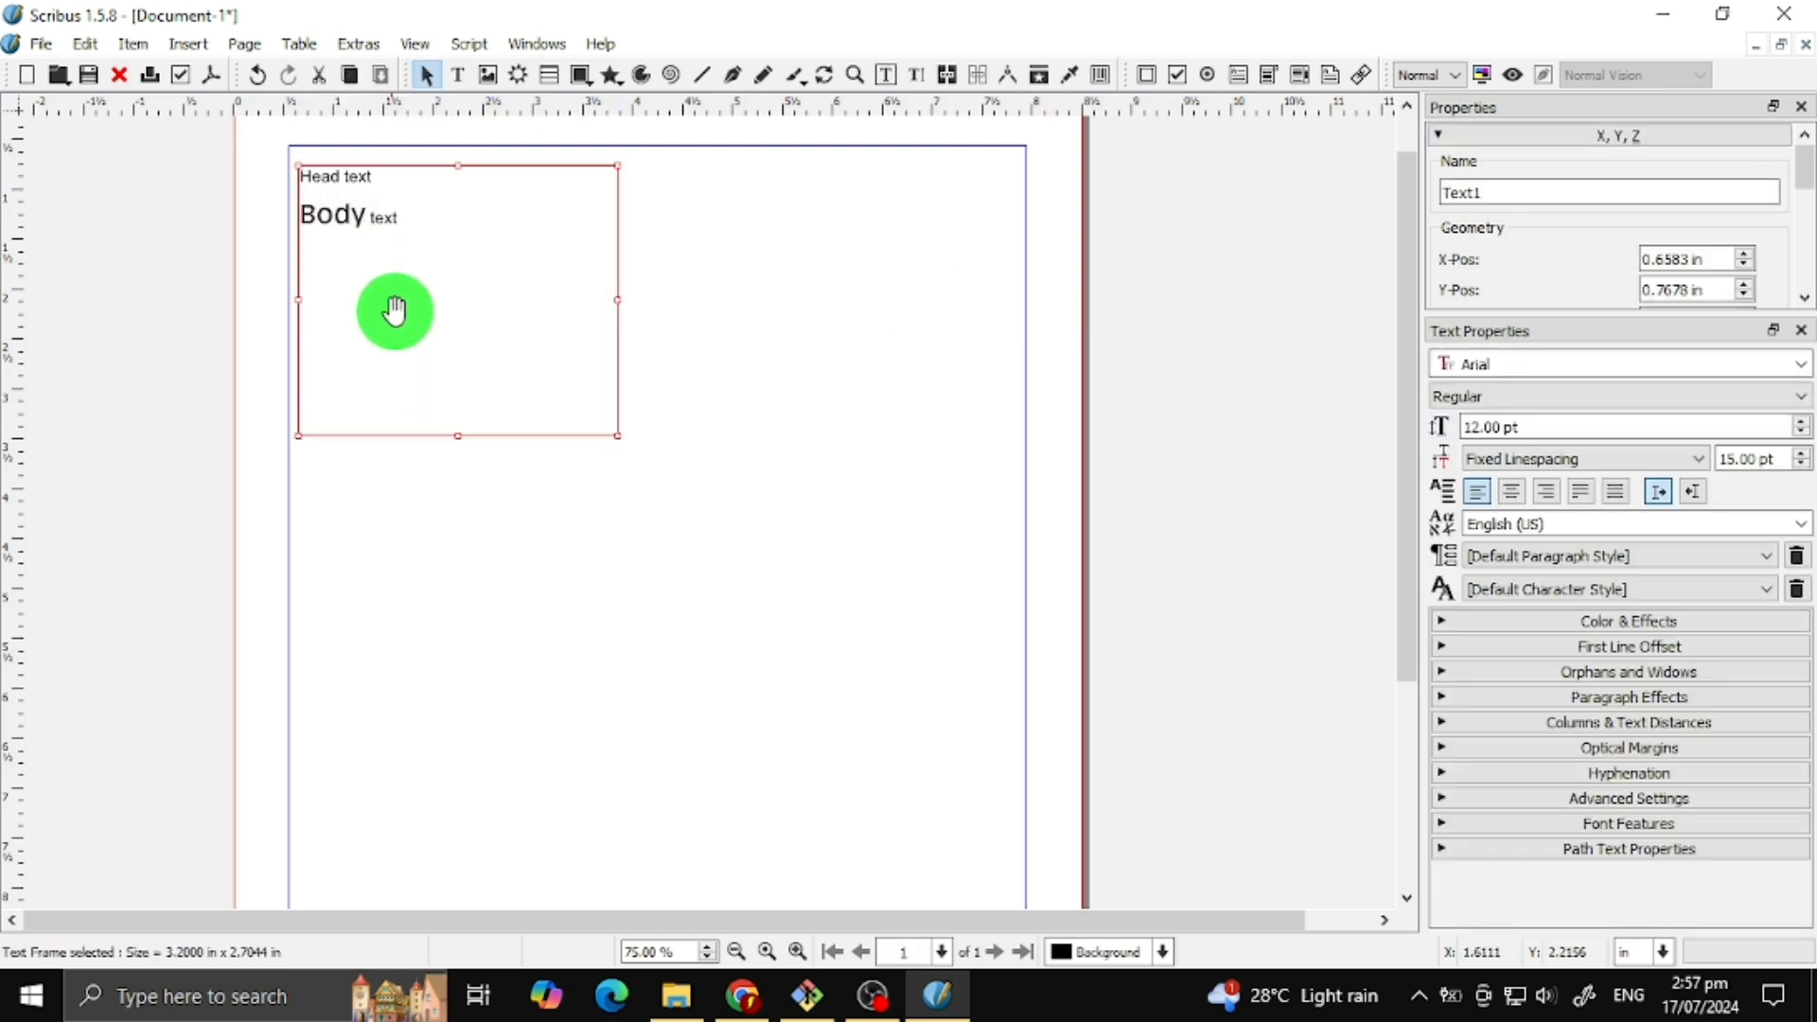
pyautogui.doubleClick(413, 293)
pyautogui.hotkey('ctrl', 'a')
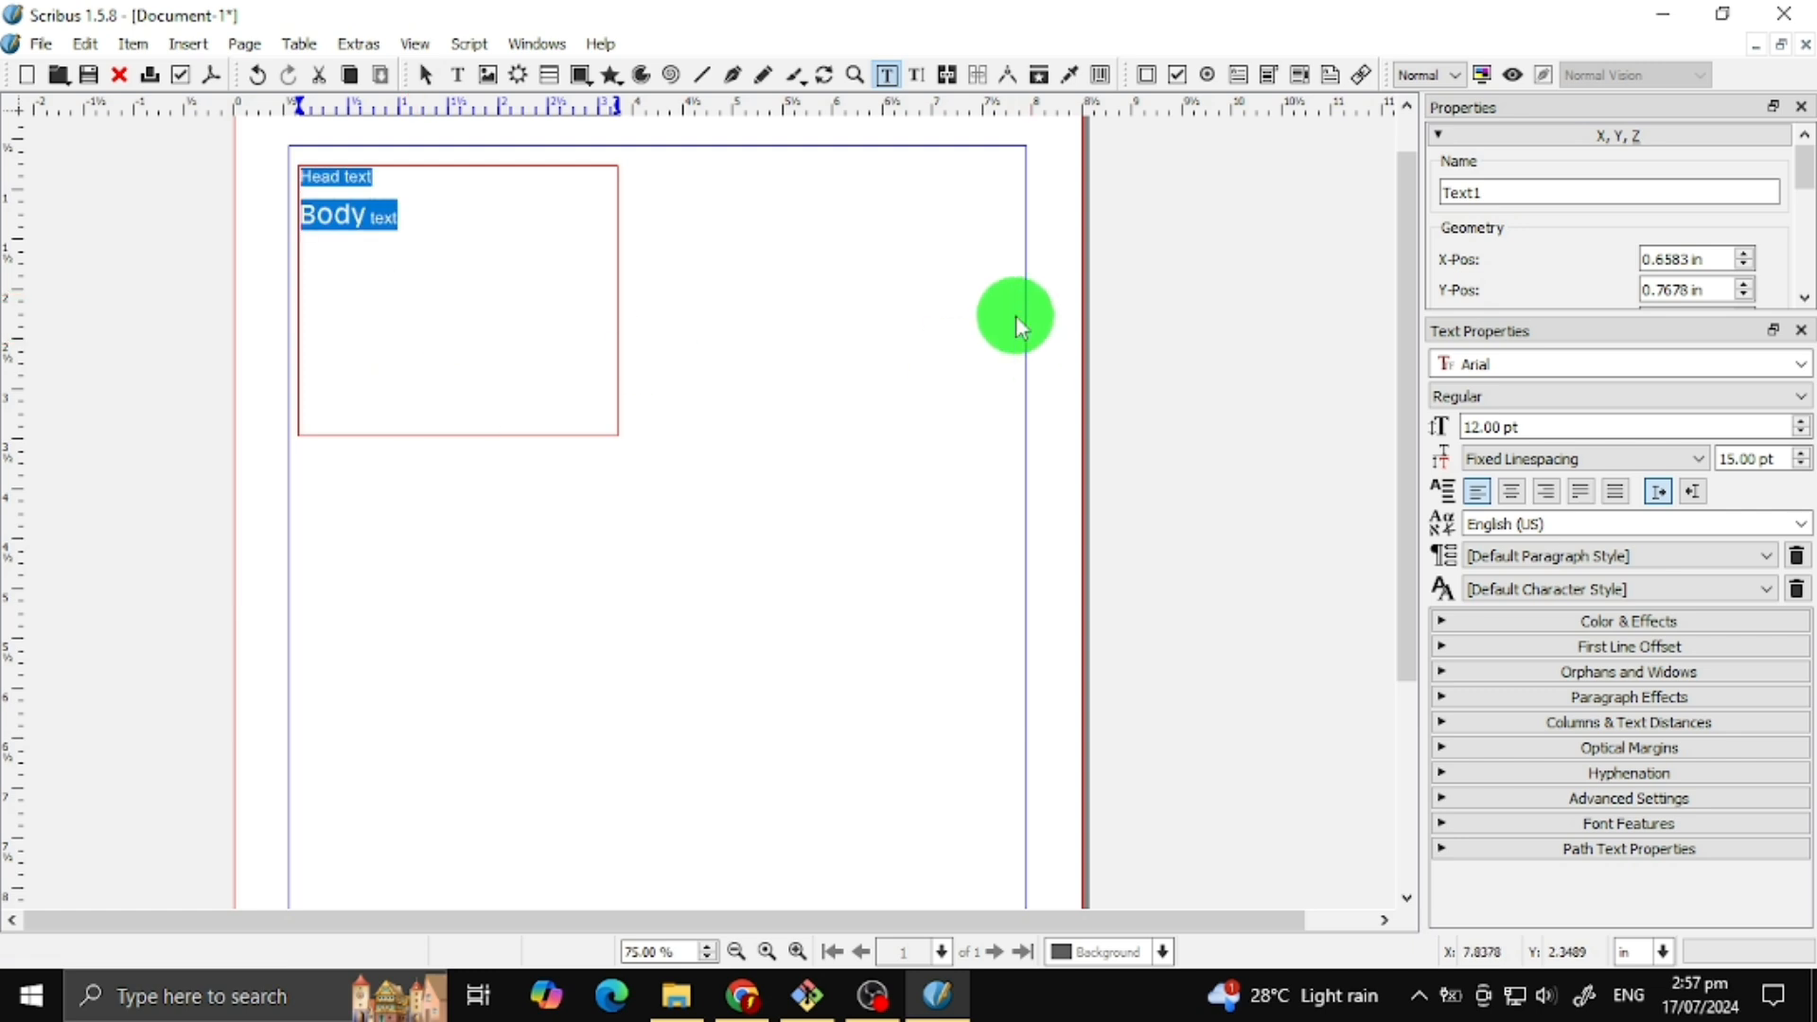
pyautogui.scroll(1, 1542, 428)
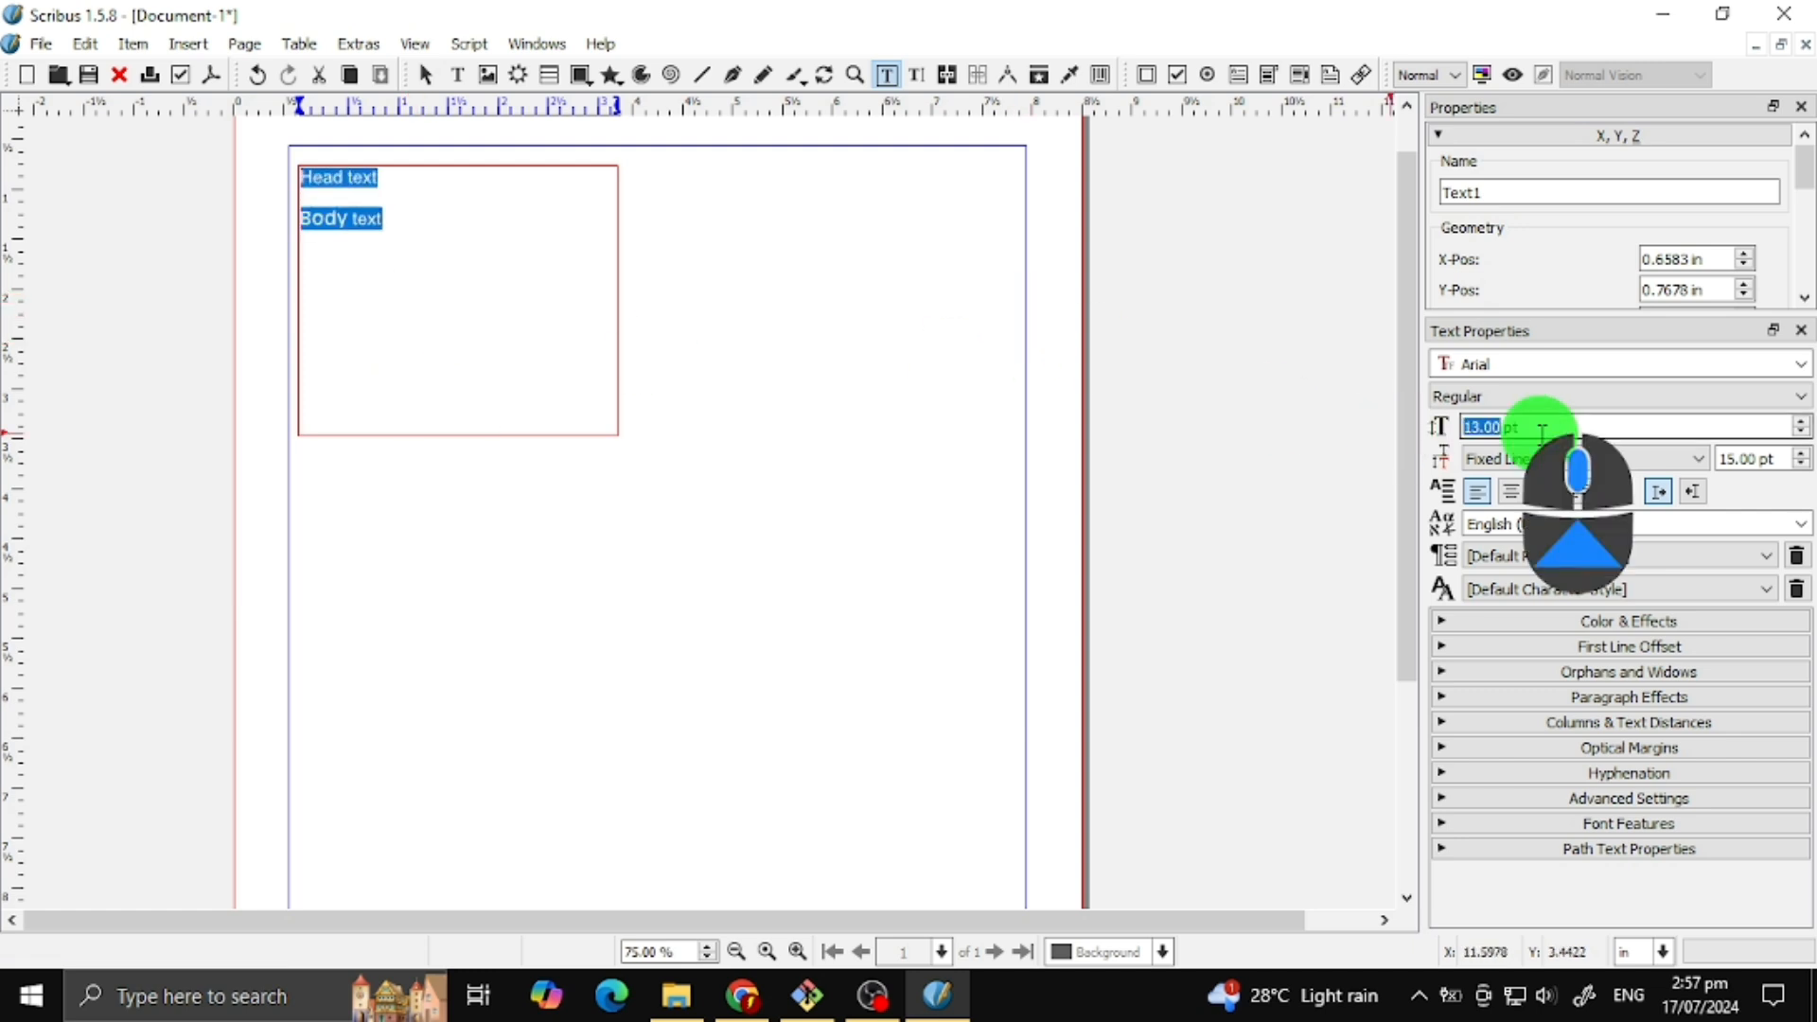
pyautogui.scroll(2, 1543, 431)
pyautogui.scroll(2, 1542, 431)
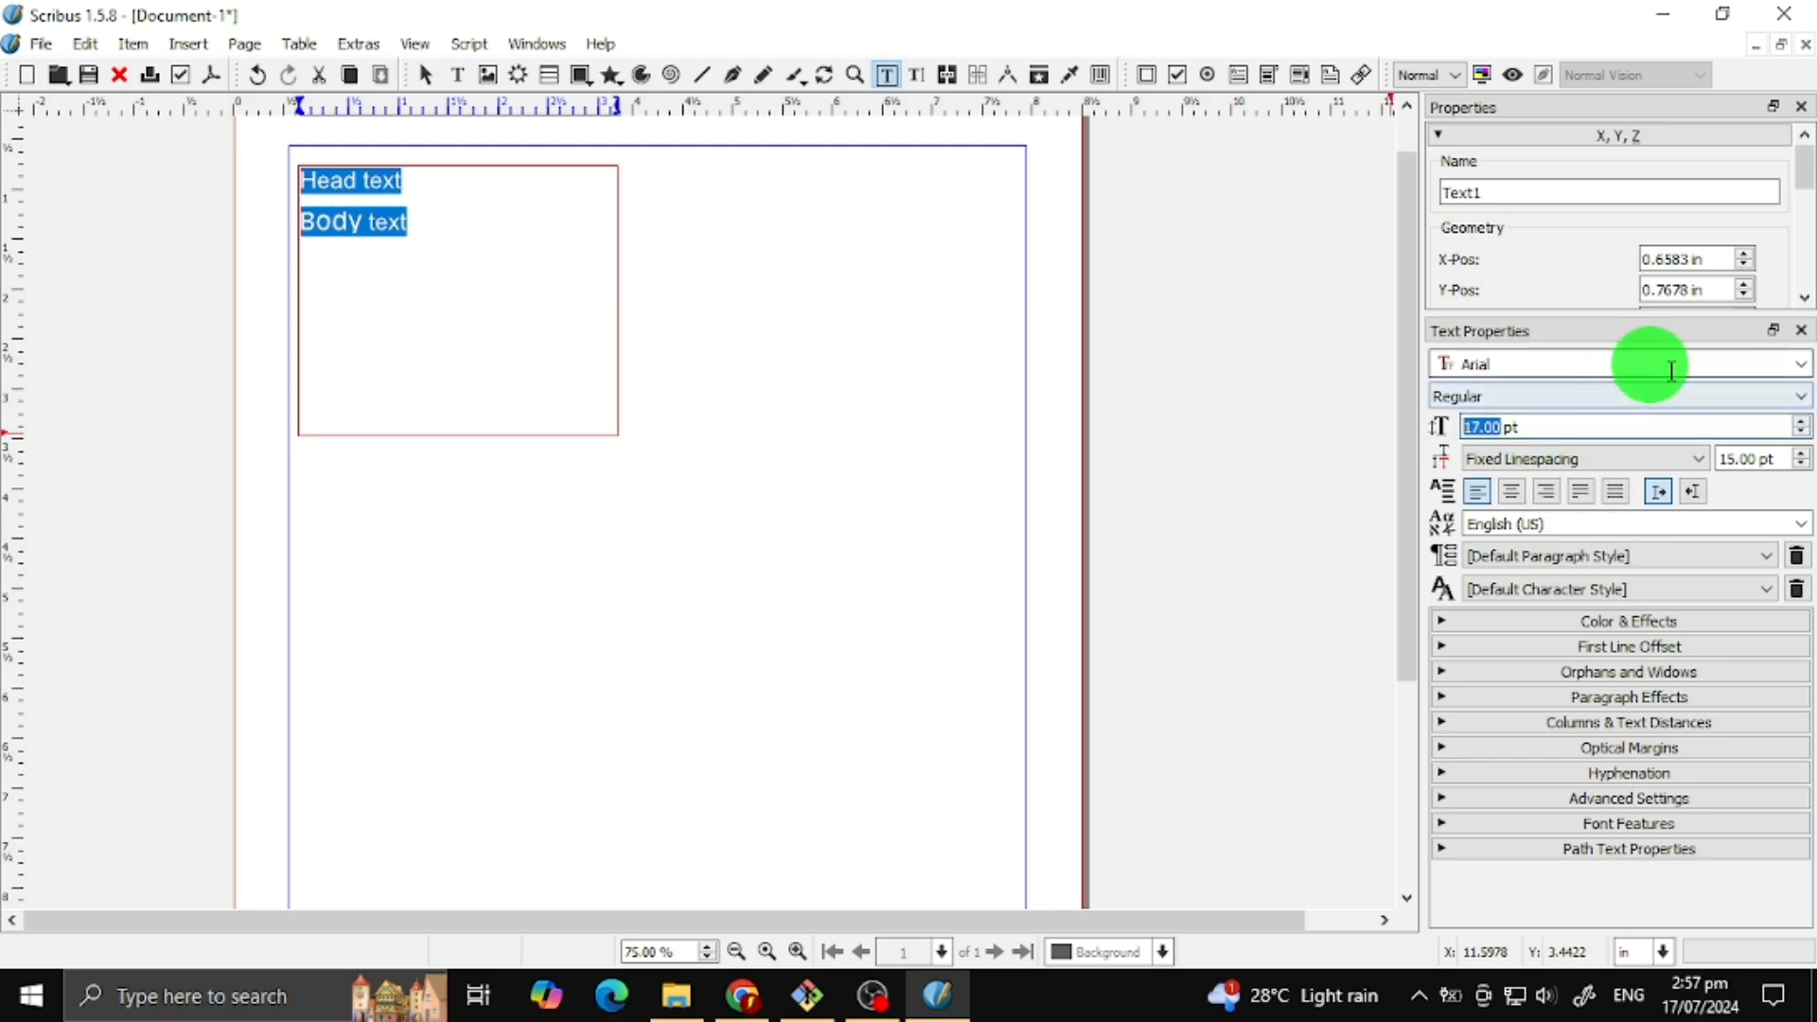
pyautogui.click(1795, 374)
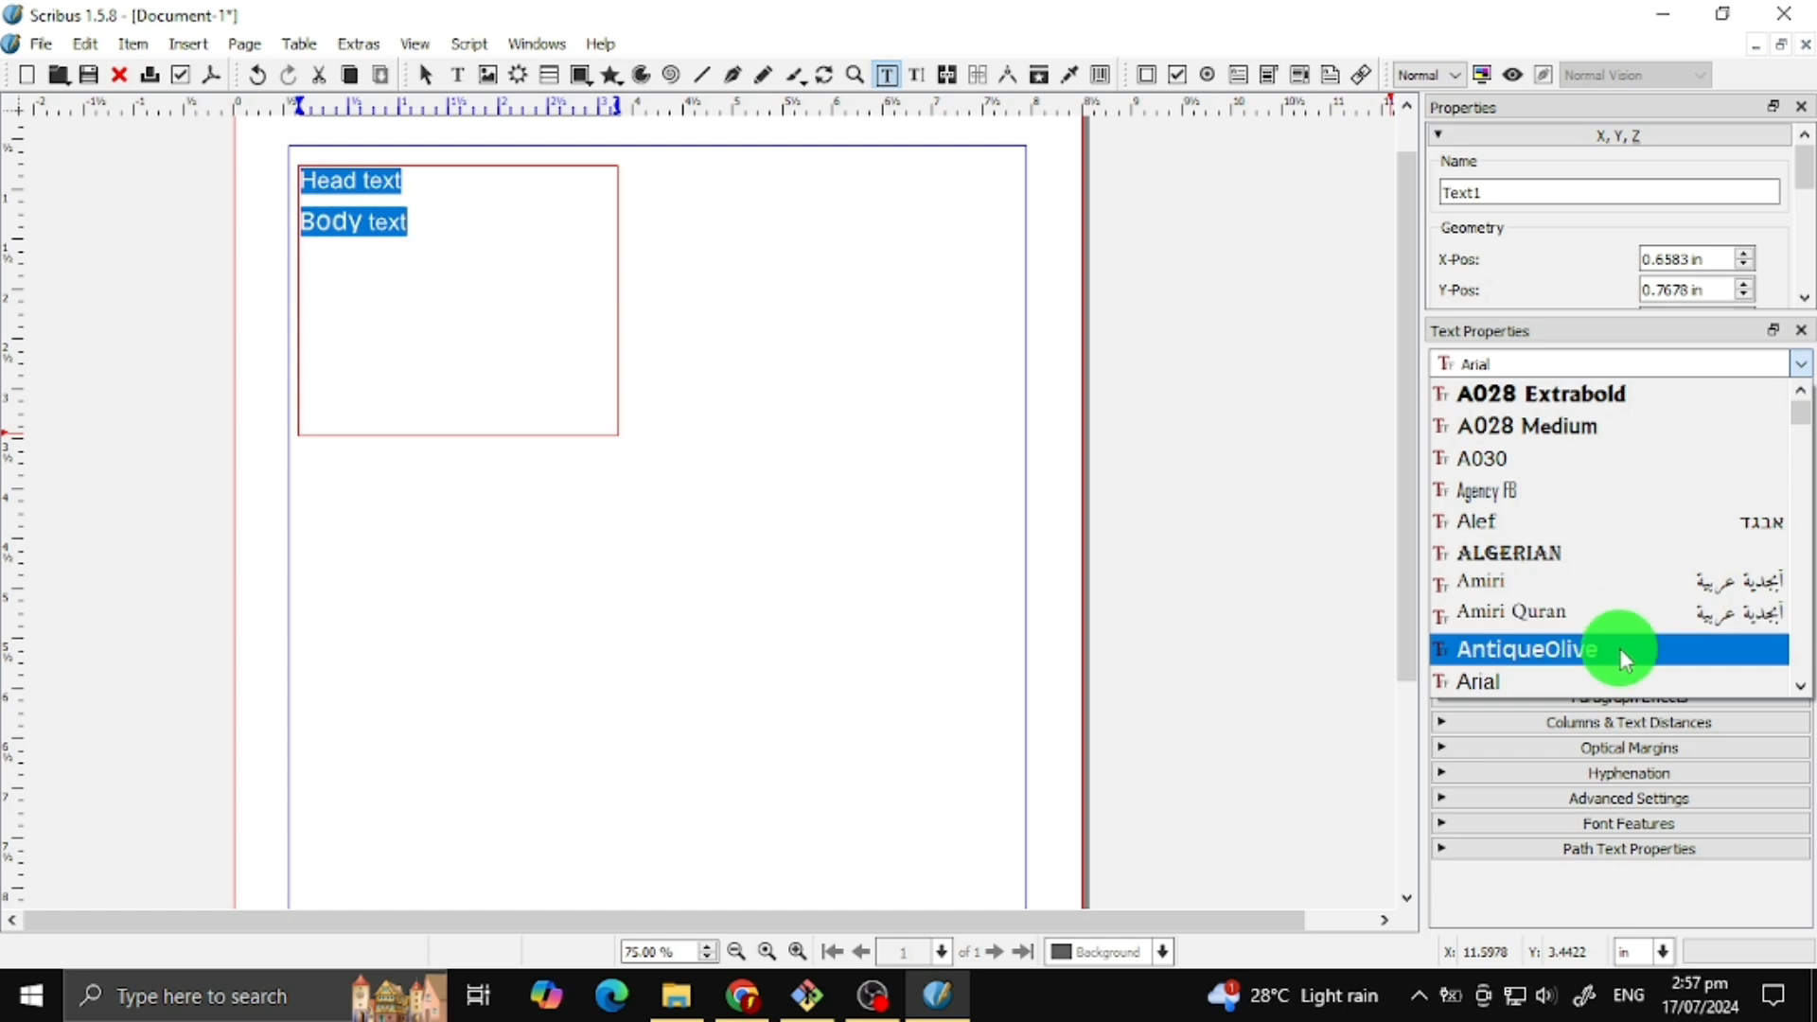
pyautogui.click(1624, 650)
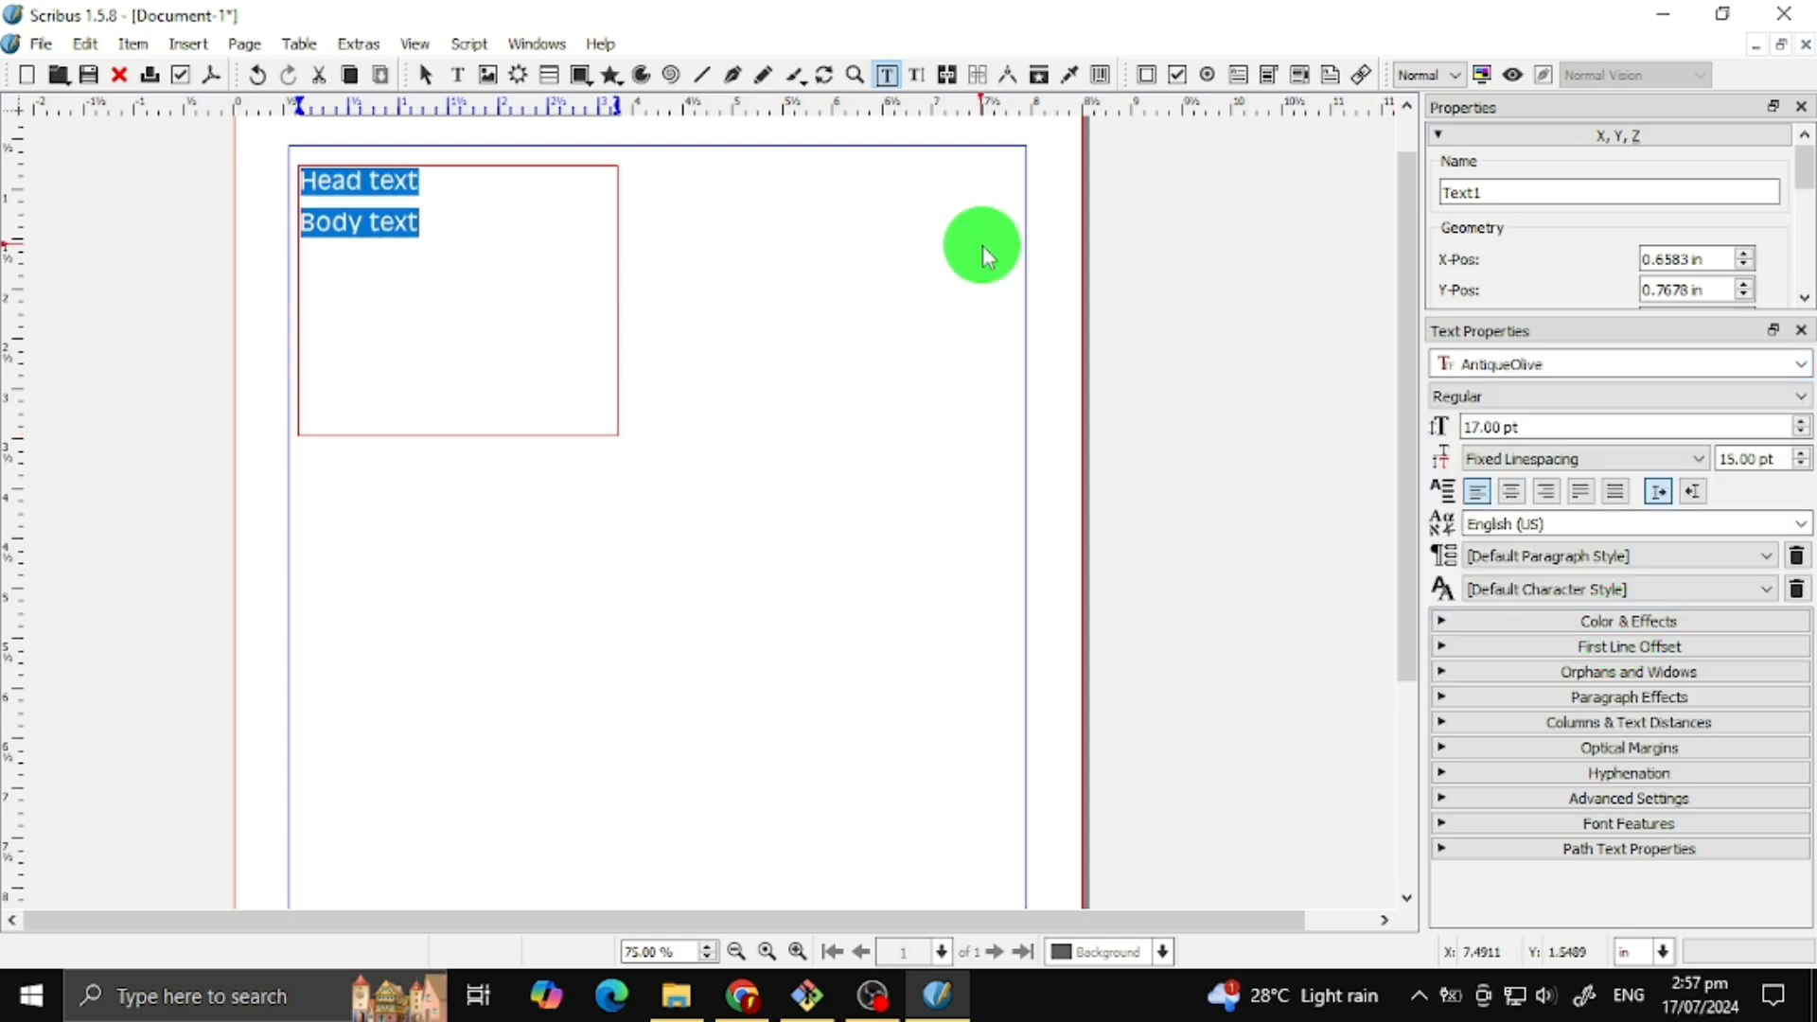
# - Deselect the text frame and undo the font and size changes made to its text
pyautogui.click(982, 246)
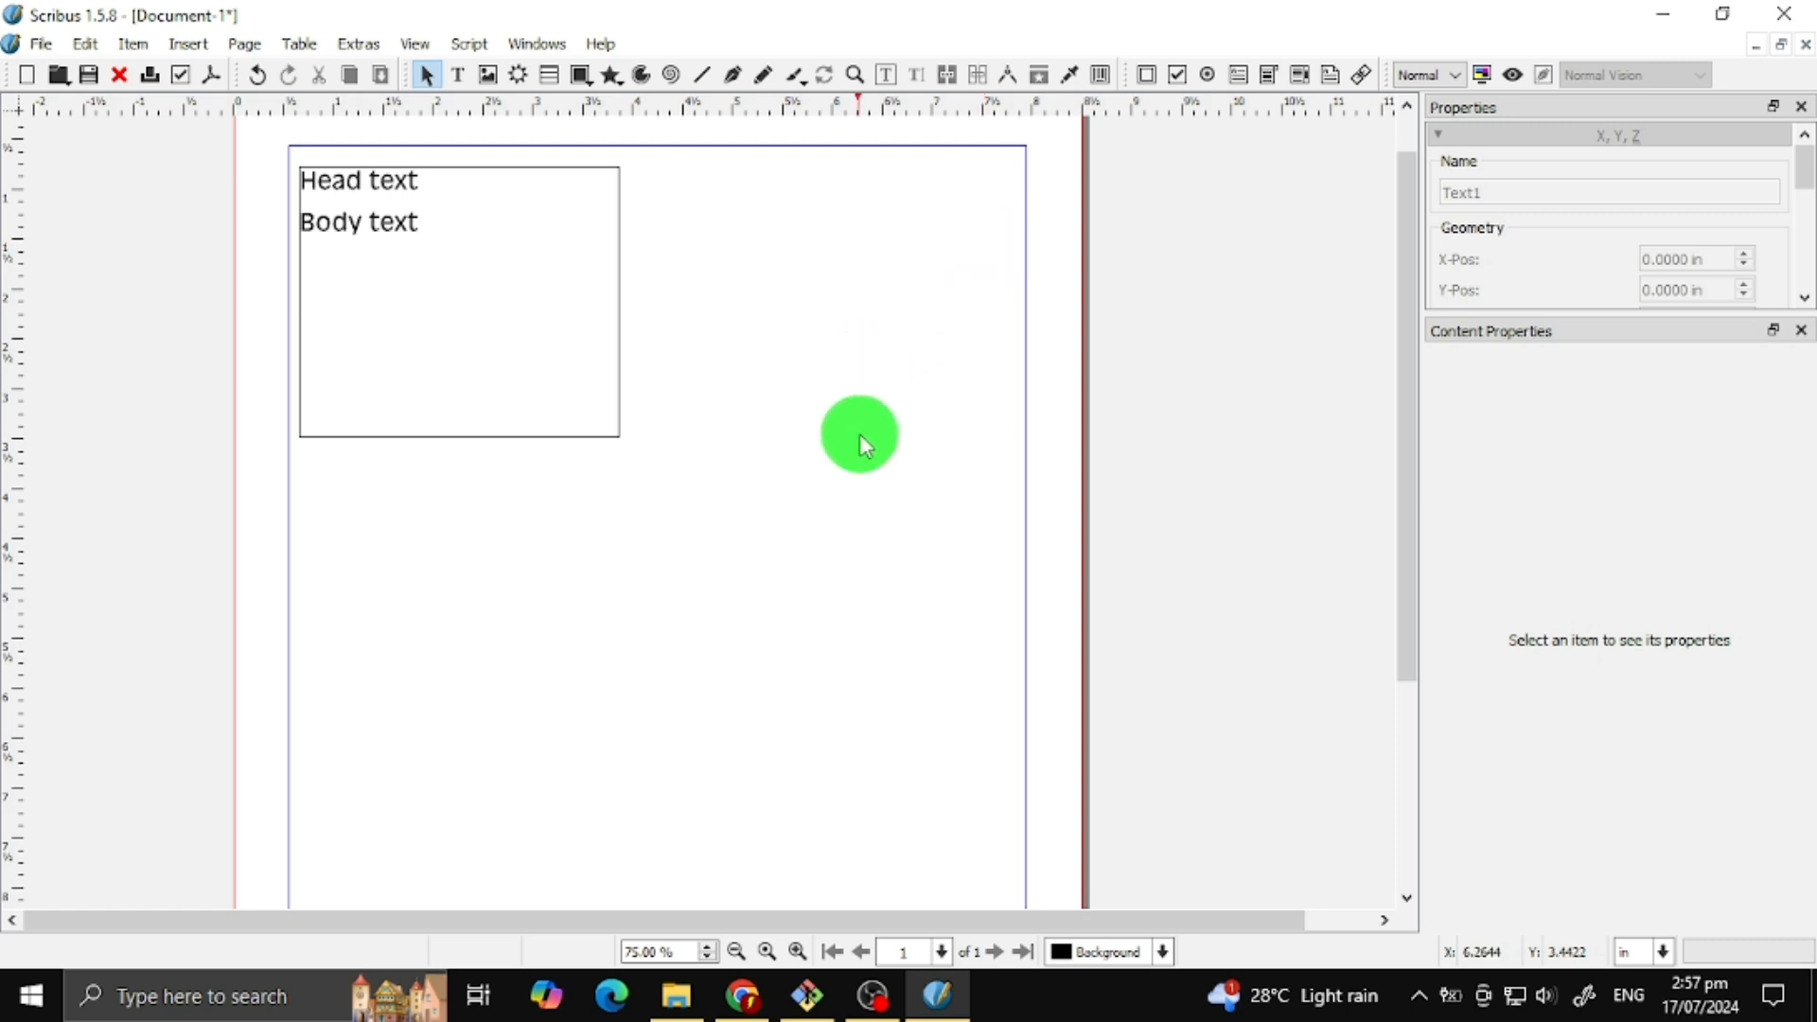
pyautogui.press('ctrl')
pyautogui.hotkey('ctrl', 'z')
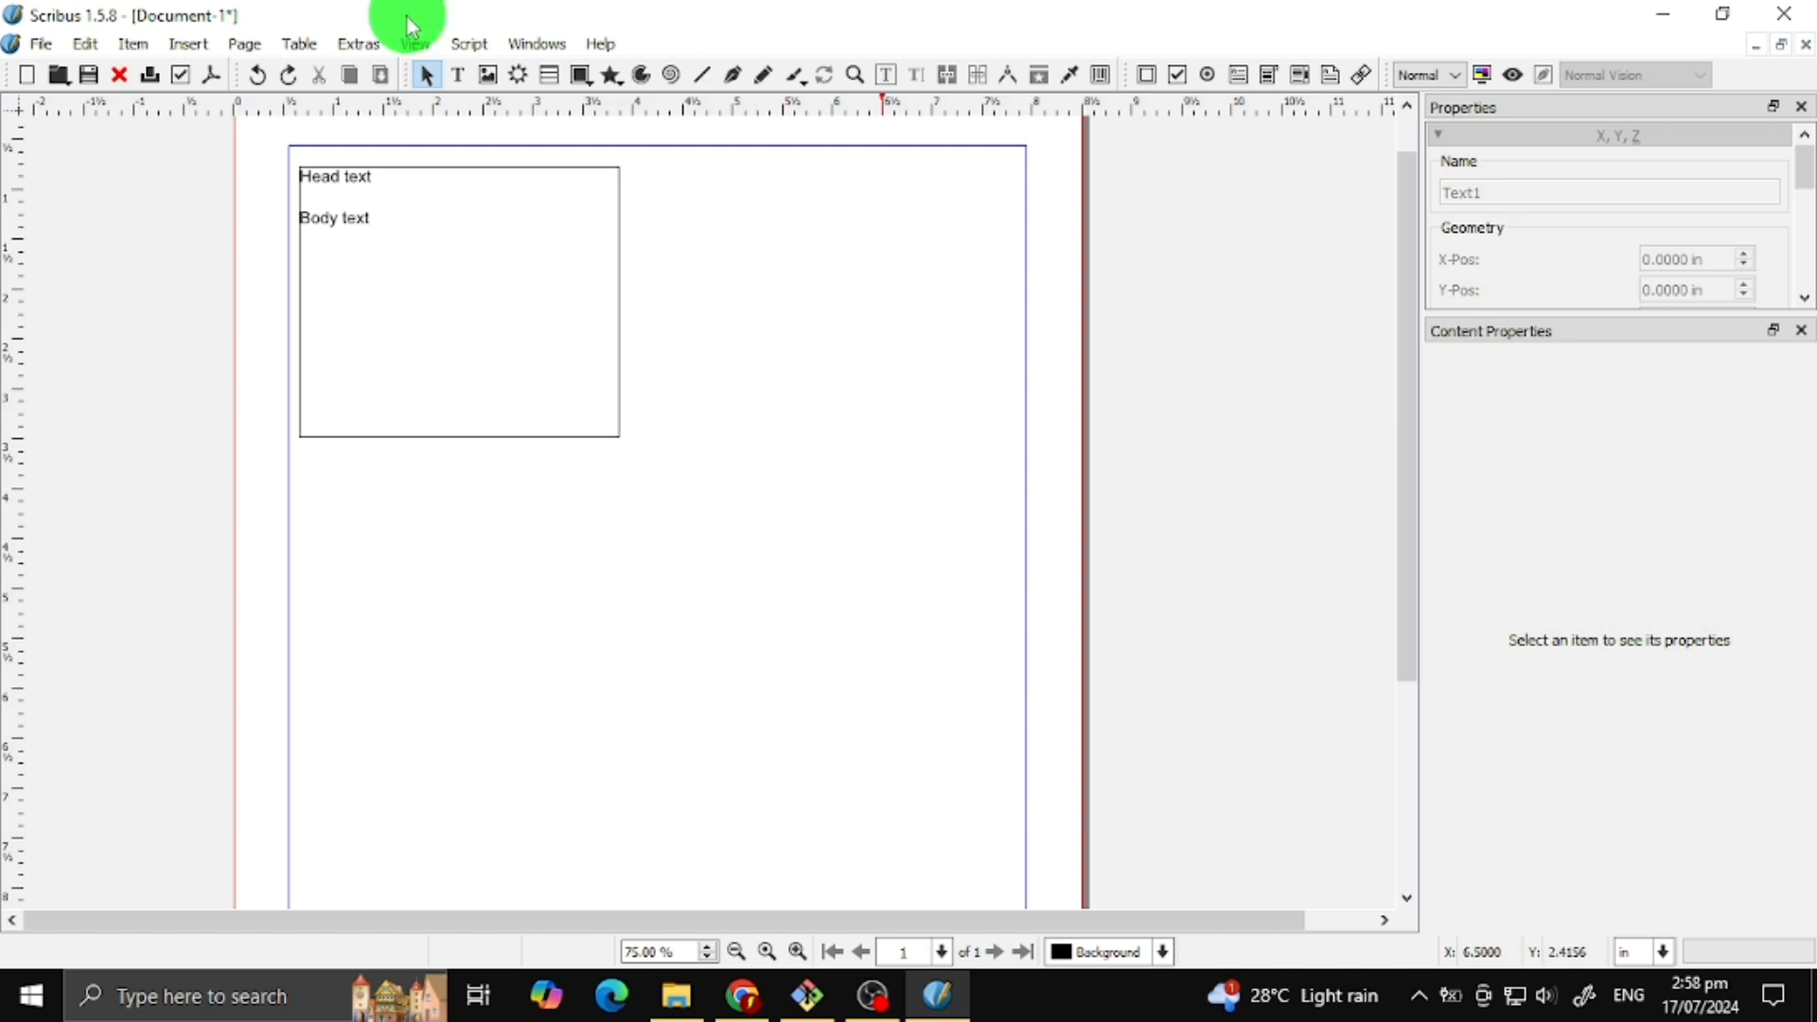
# - Open the Style Manager and show the character style settings of the Default Paragraph Style
pyautogui.click(87, 44)
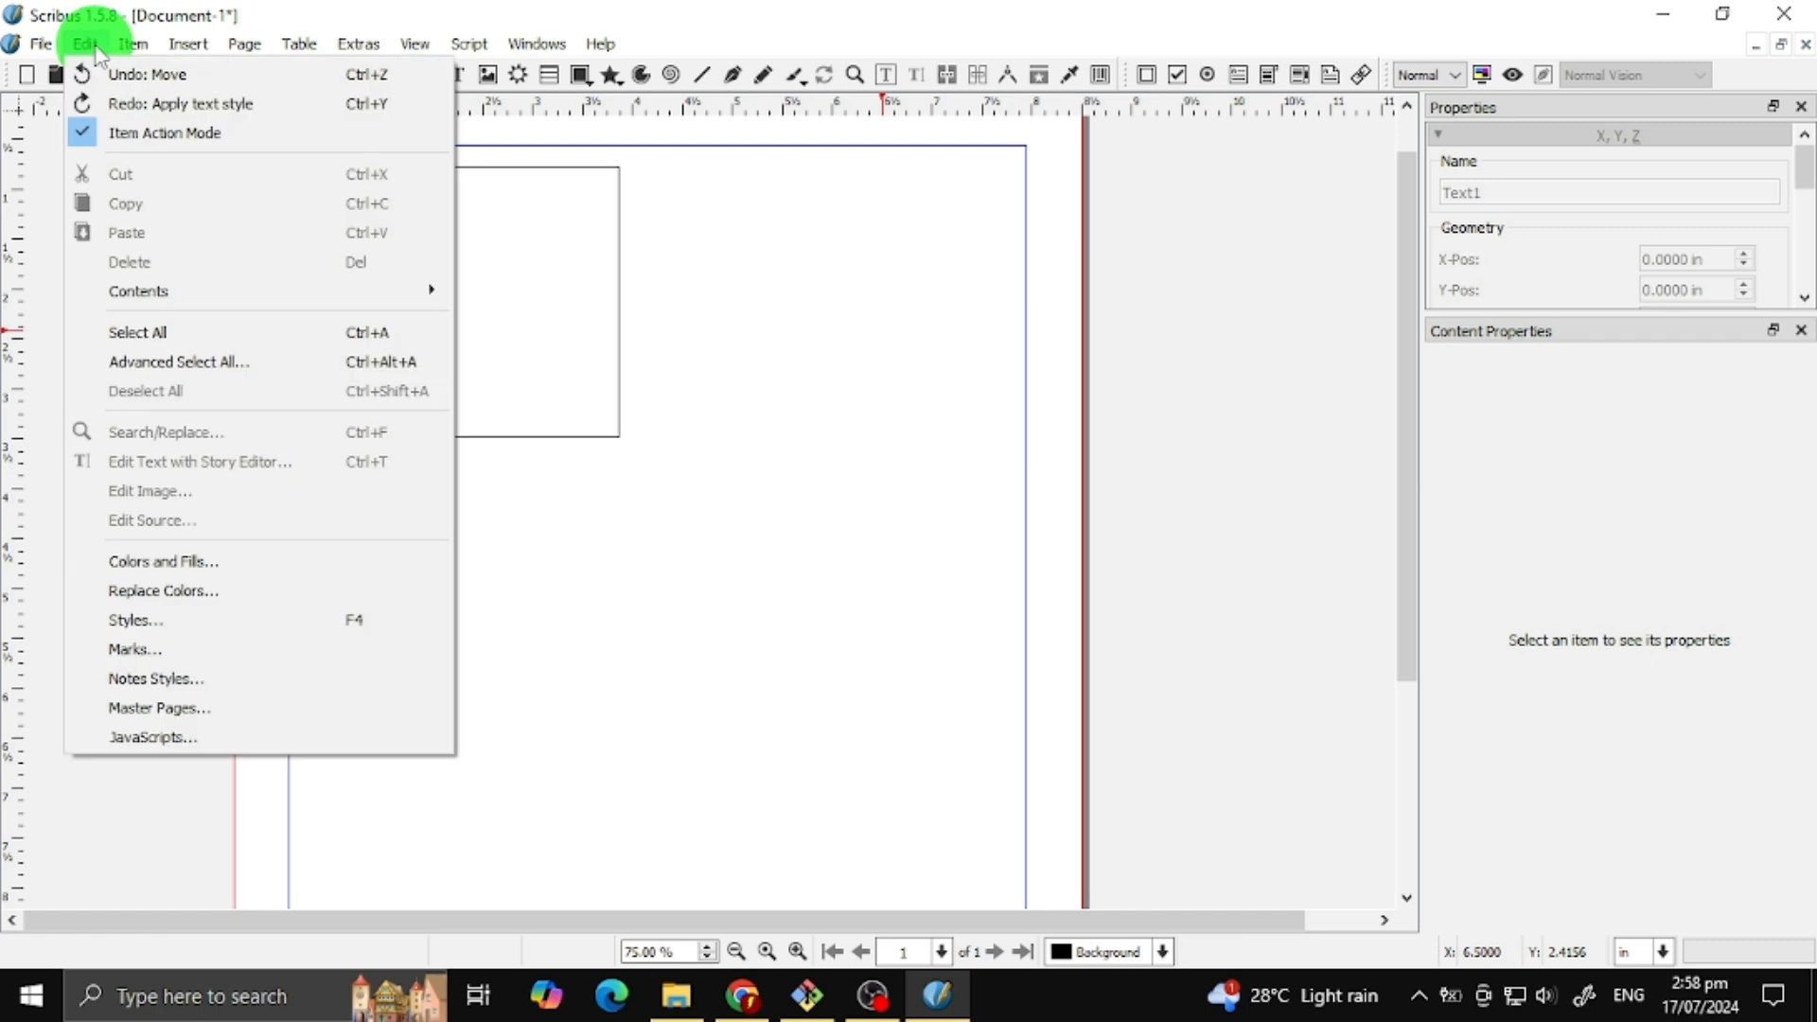
pyautogui.click(258, 632)
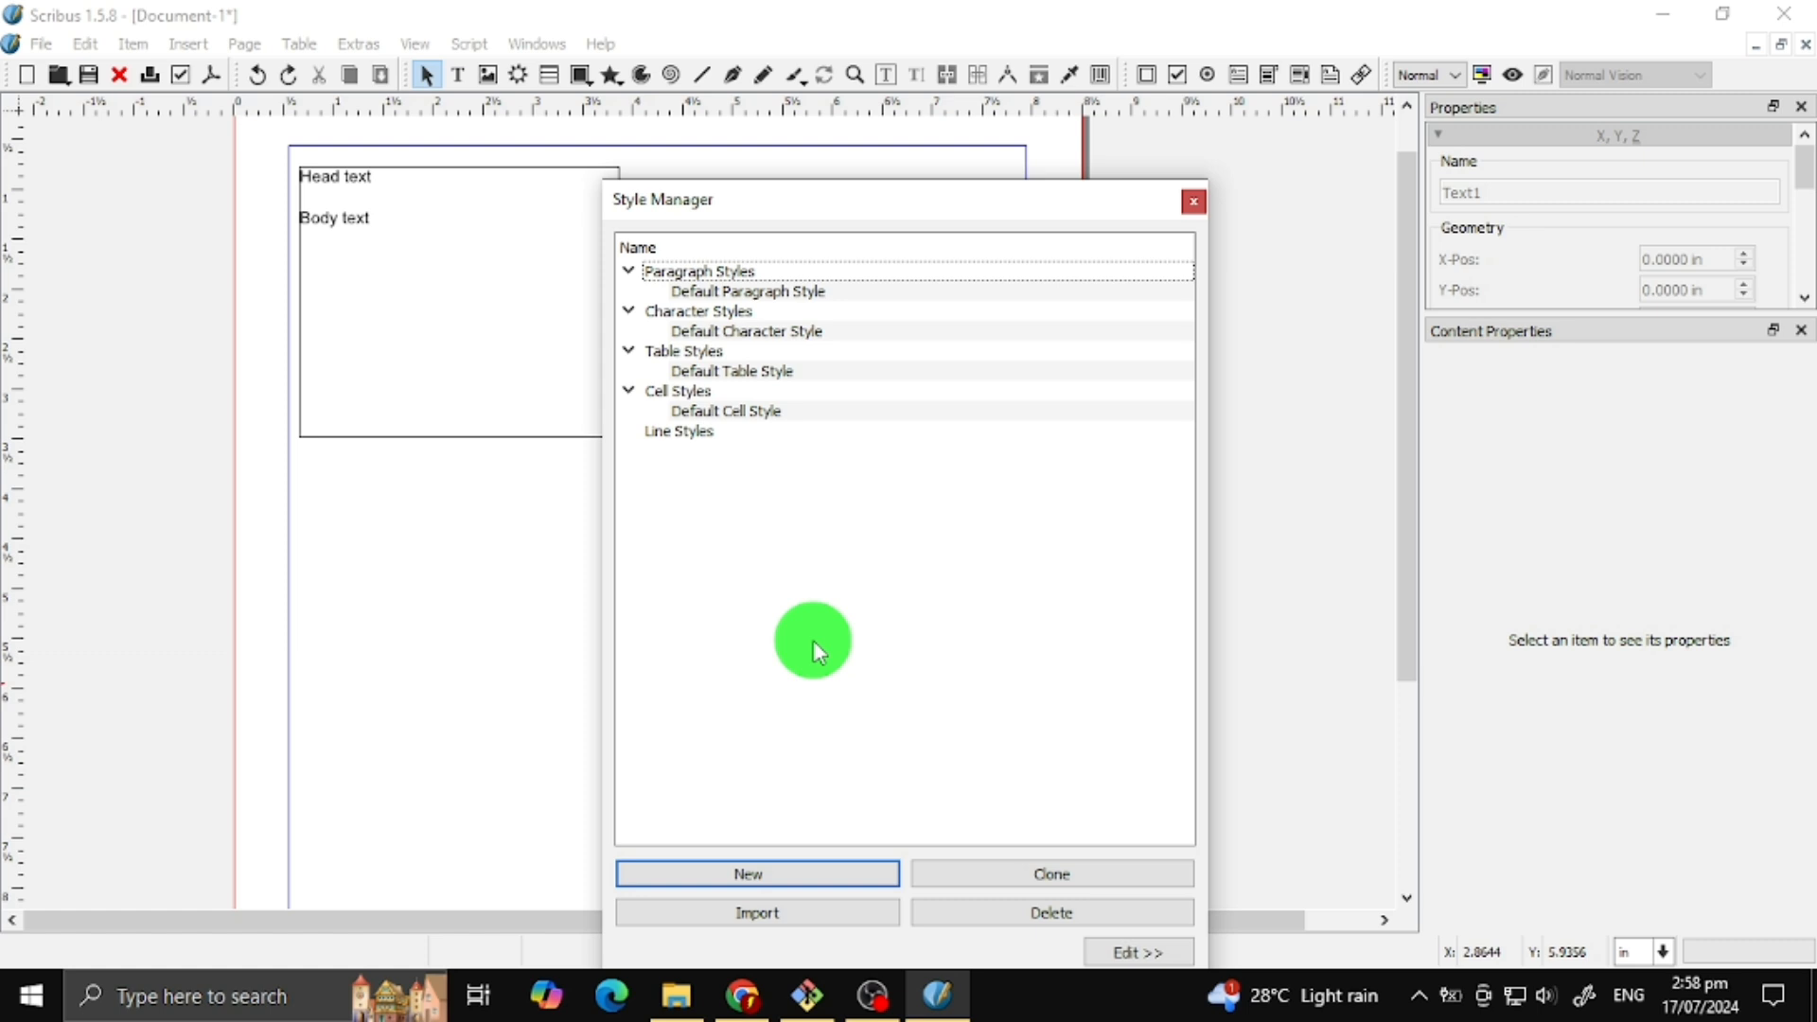
pyautogui.click(752, 290)
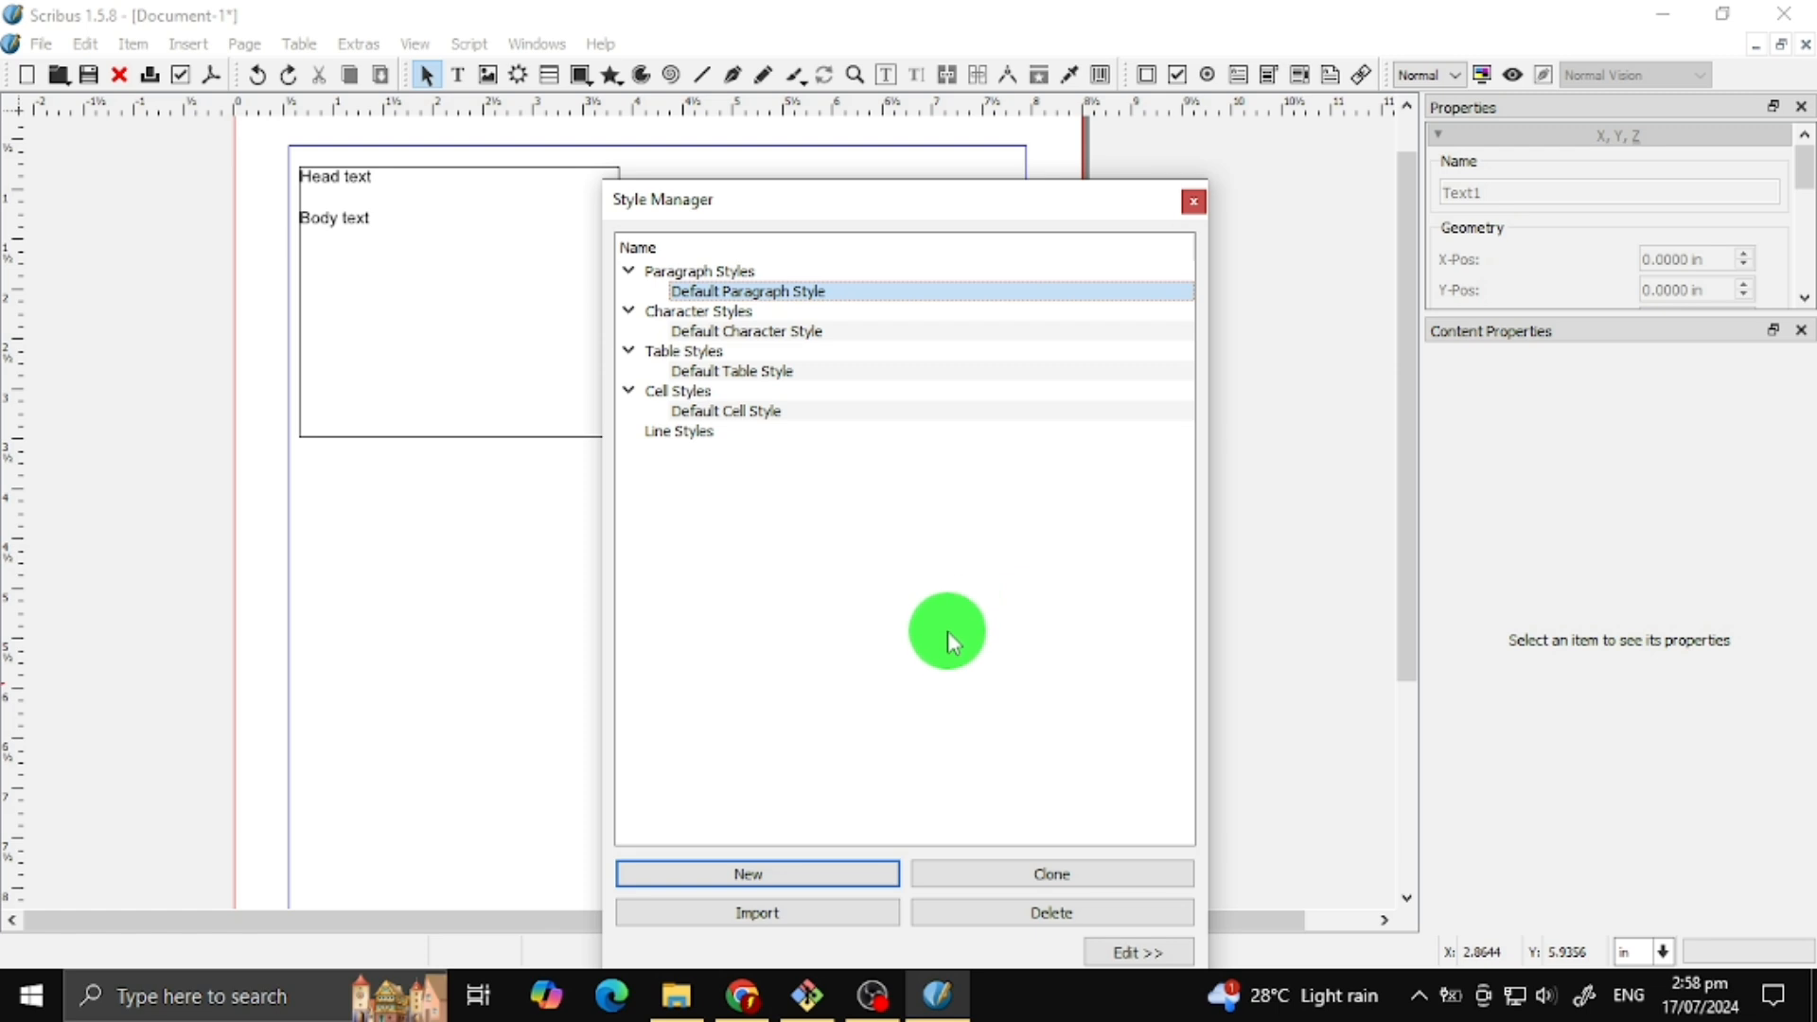
pyautogui.click(1112, 954)
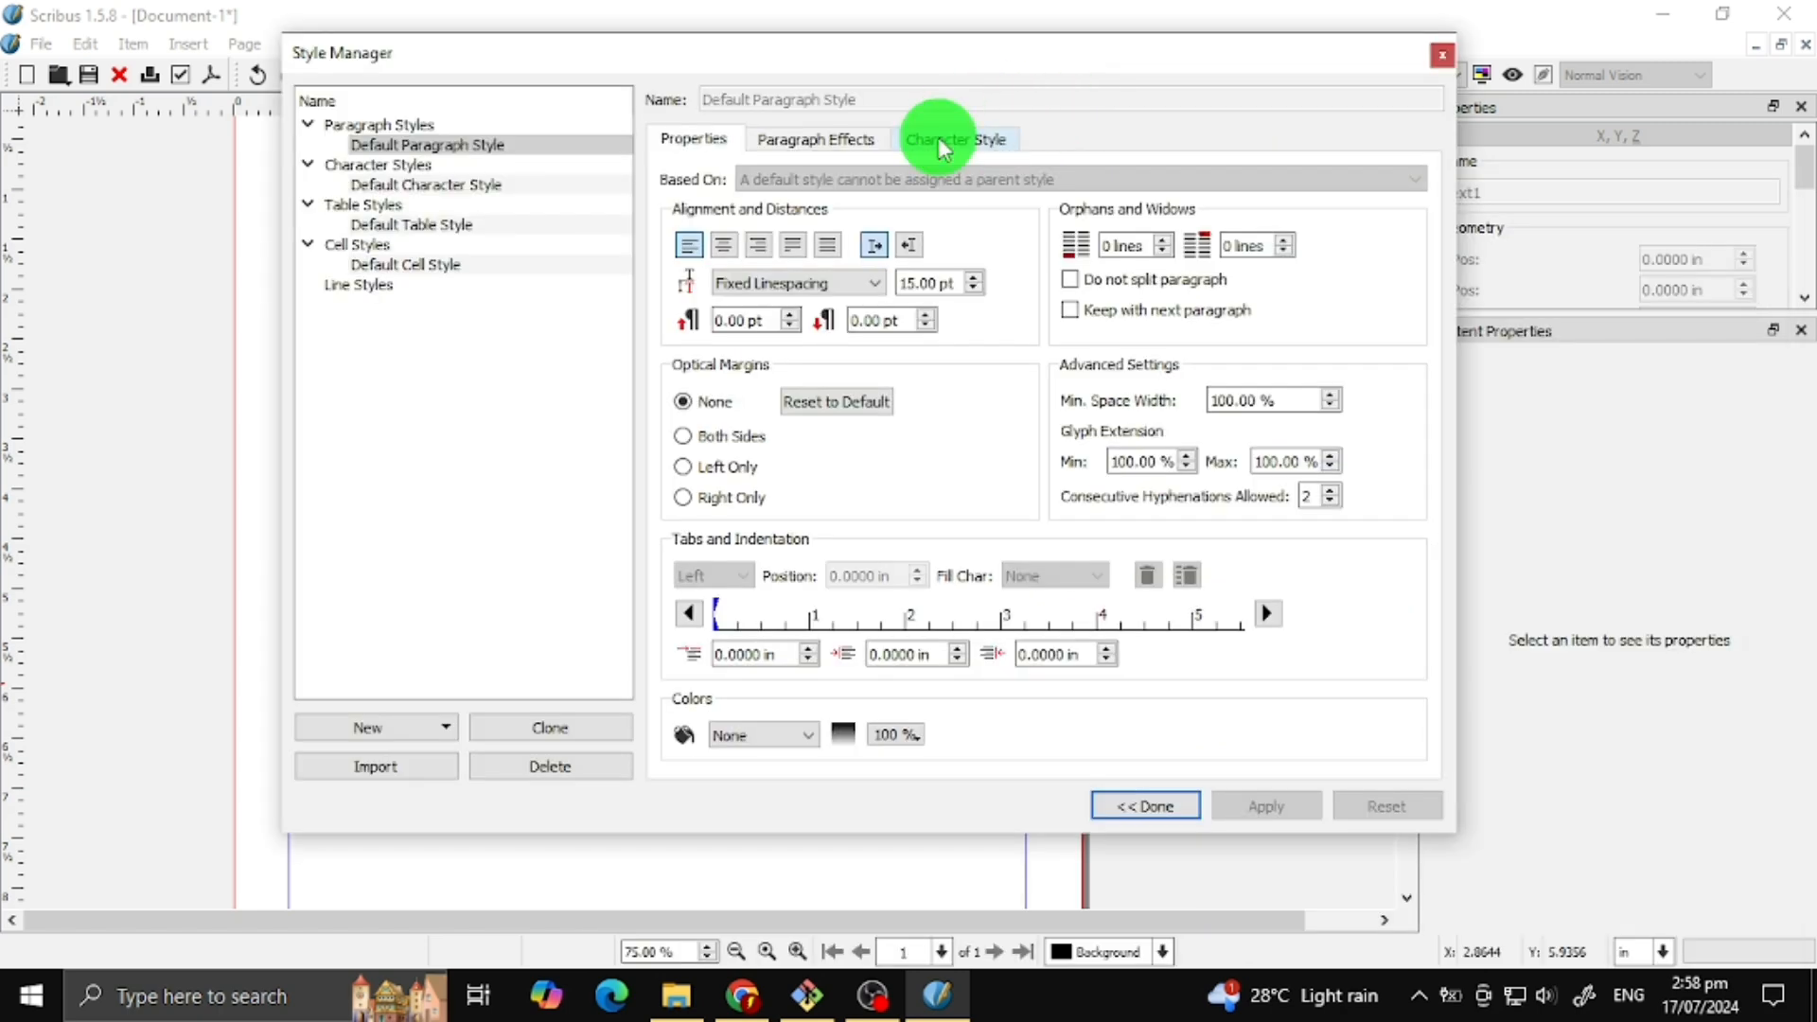
pyautogui.click(942, 142)
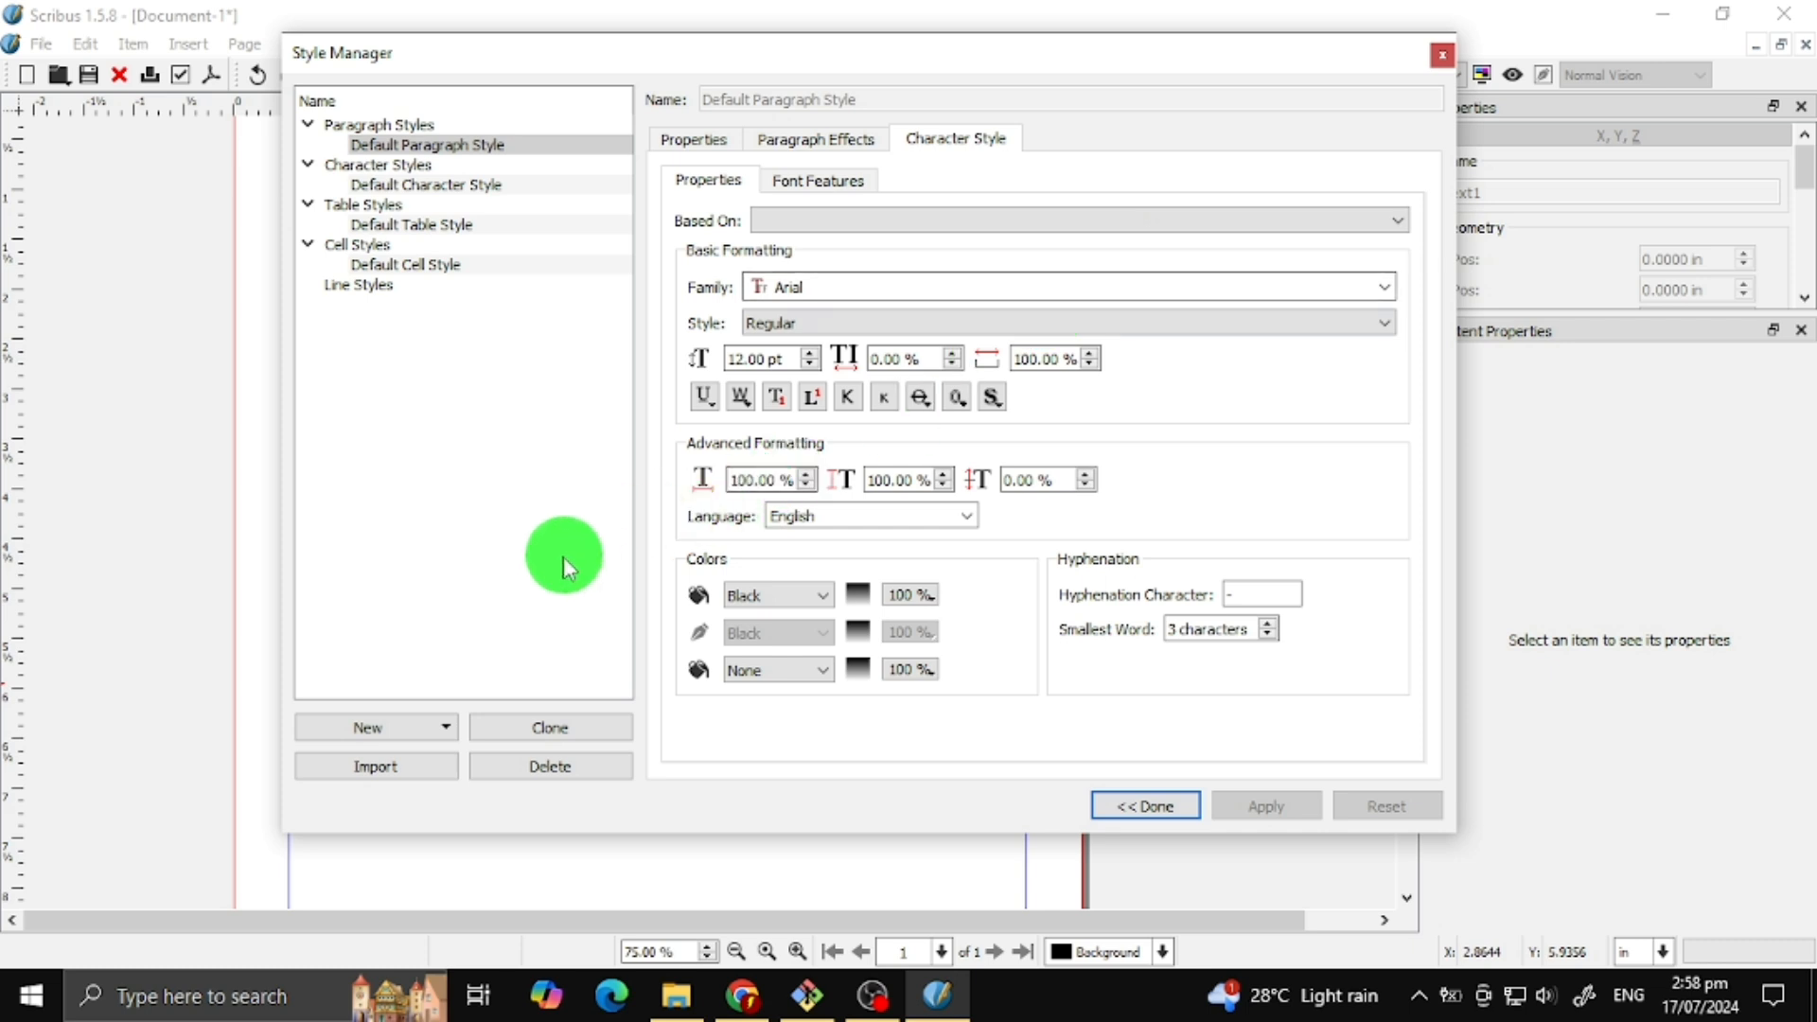
# - Create a new paragraph style named "Body Text"
pyautogui.click(431, 727)
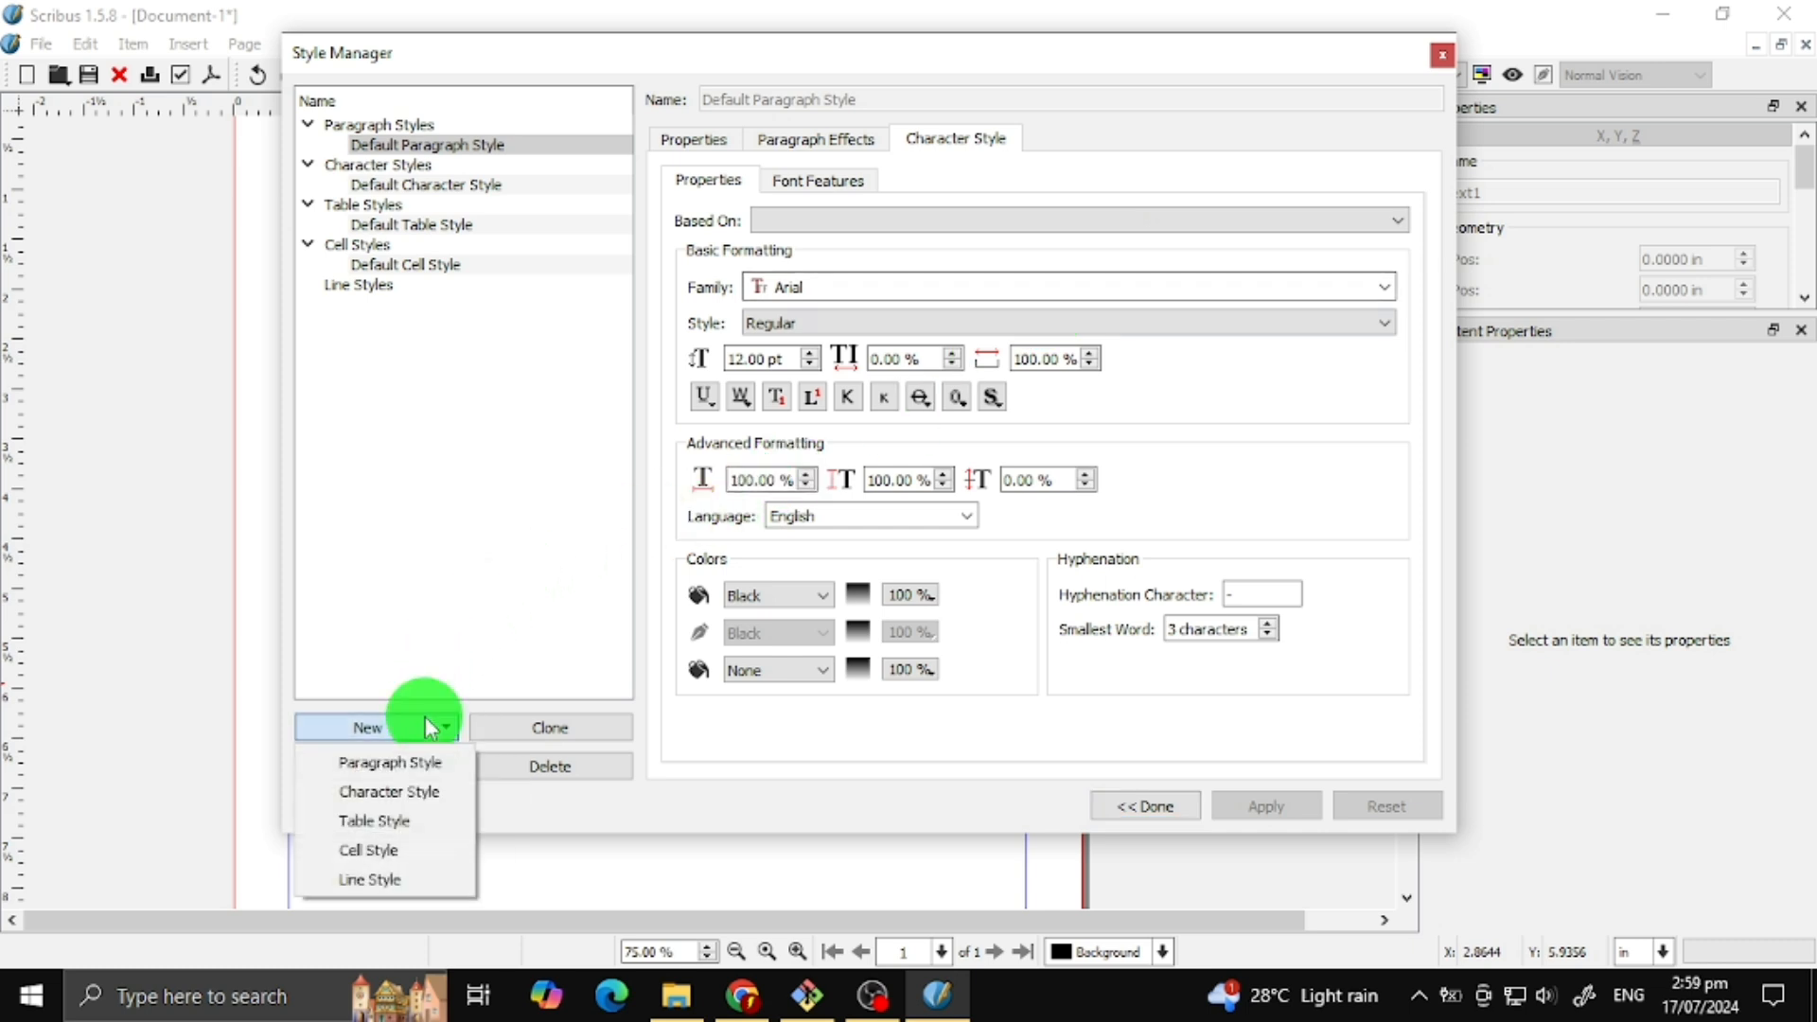
pyautogui.click(426, 763)
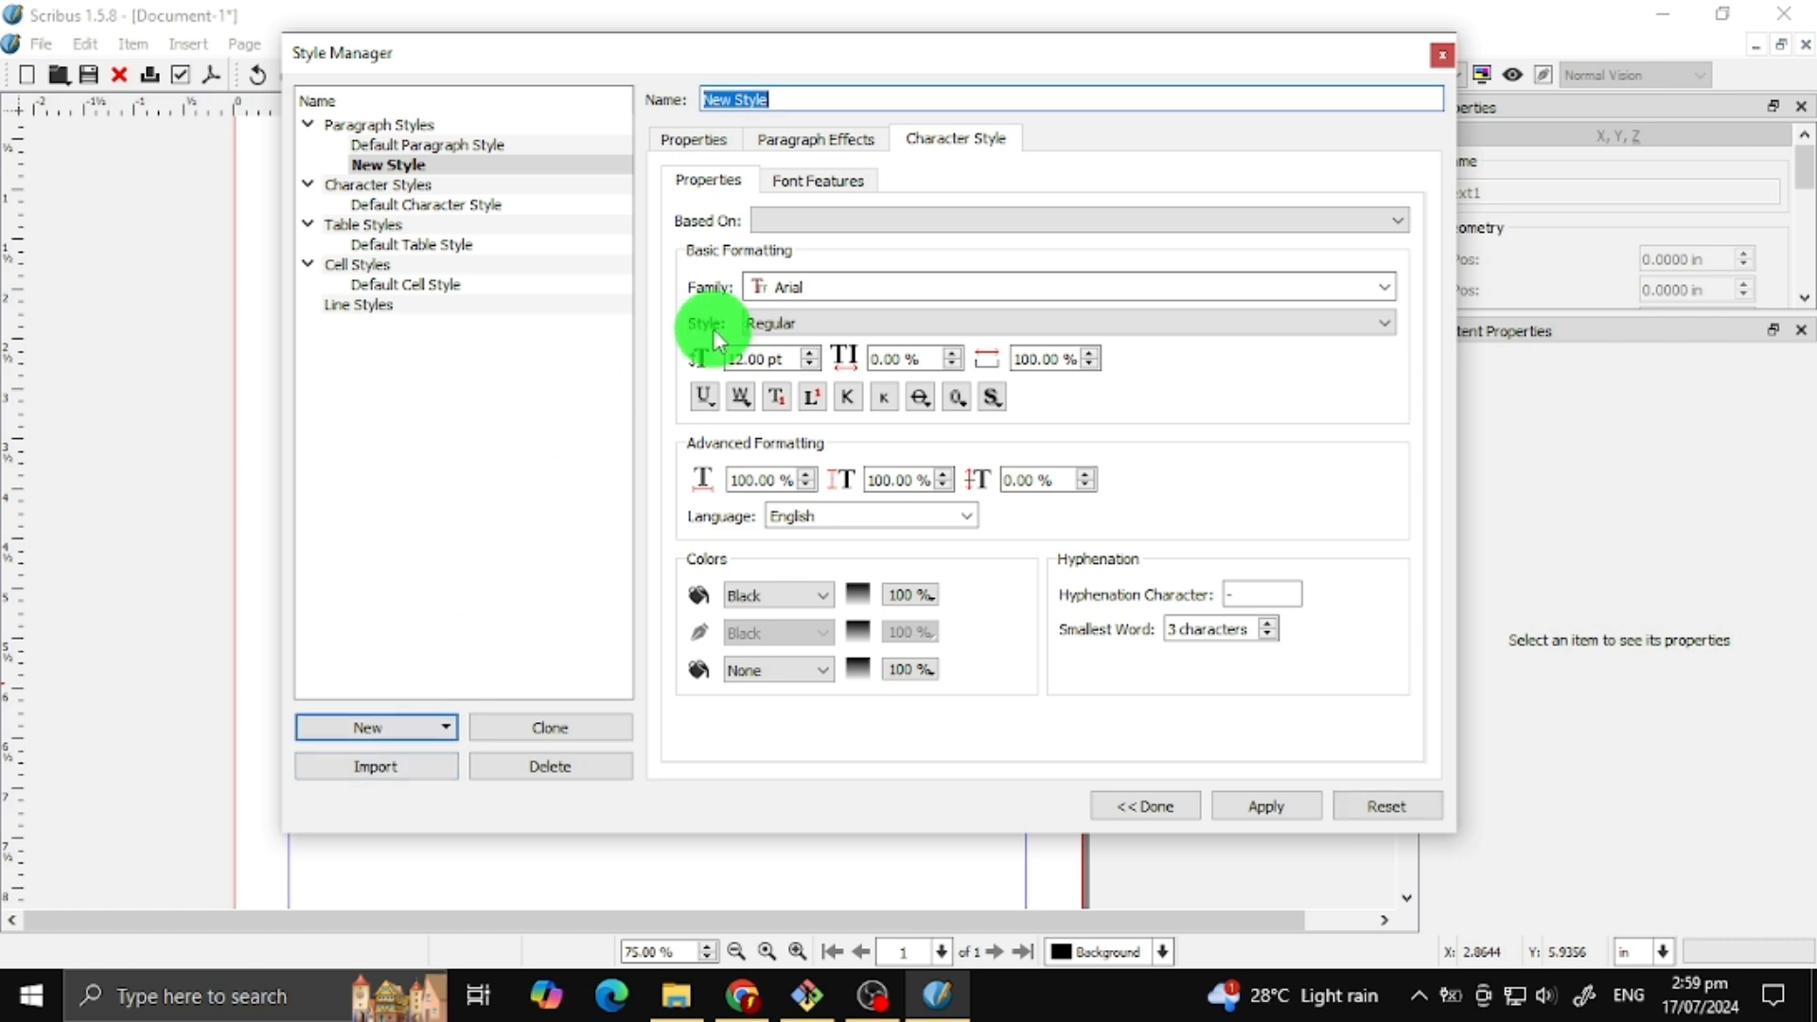
pyautogui.click(879, 88)
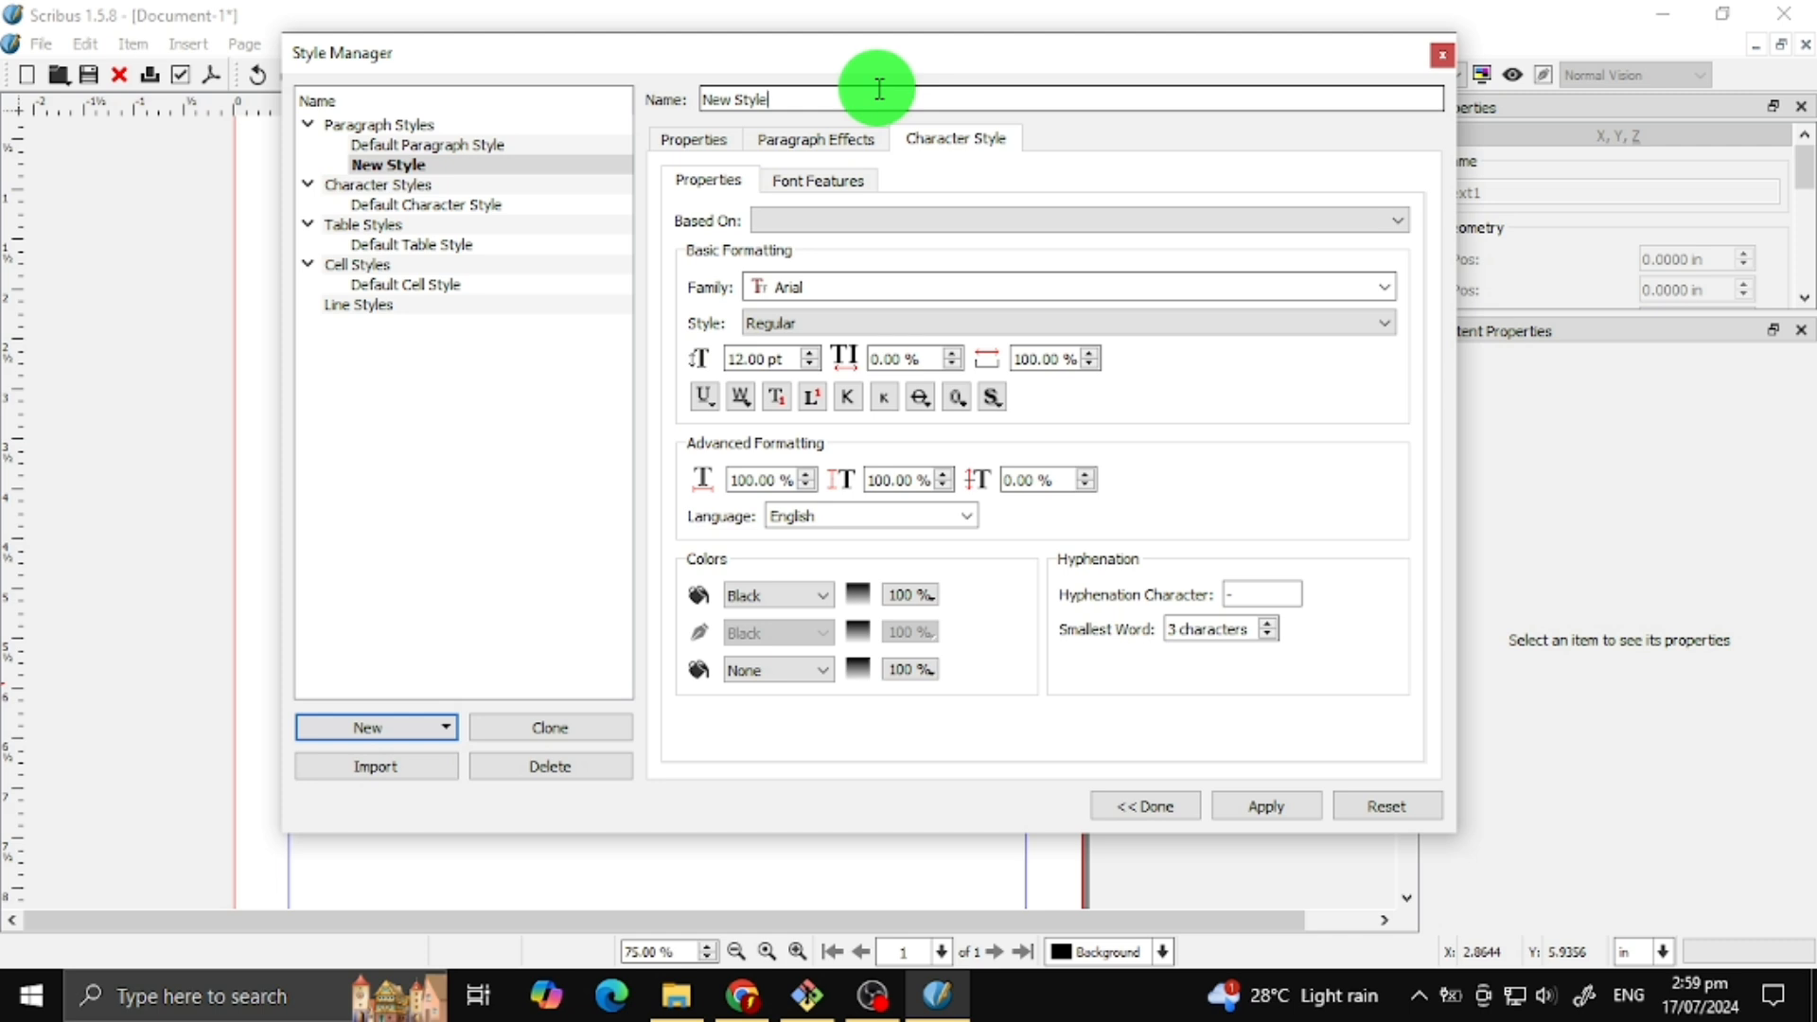
pyautogui.tripleClick(879, 88)
pyautogui.write('B')
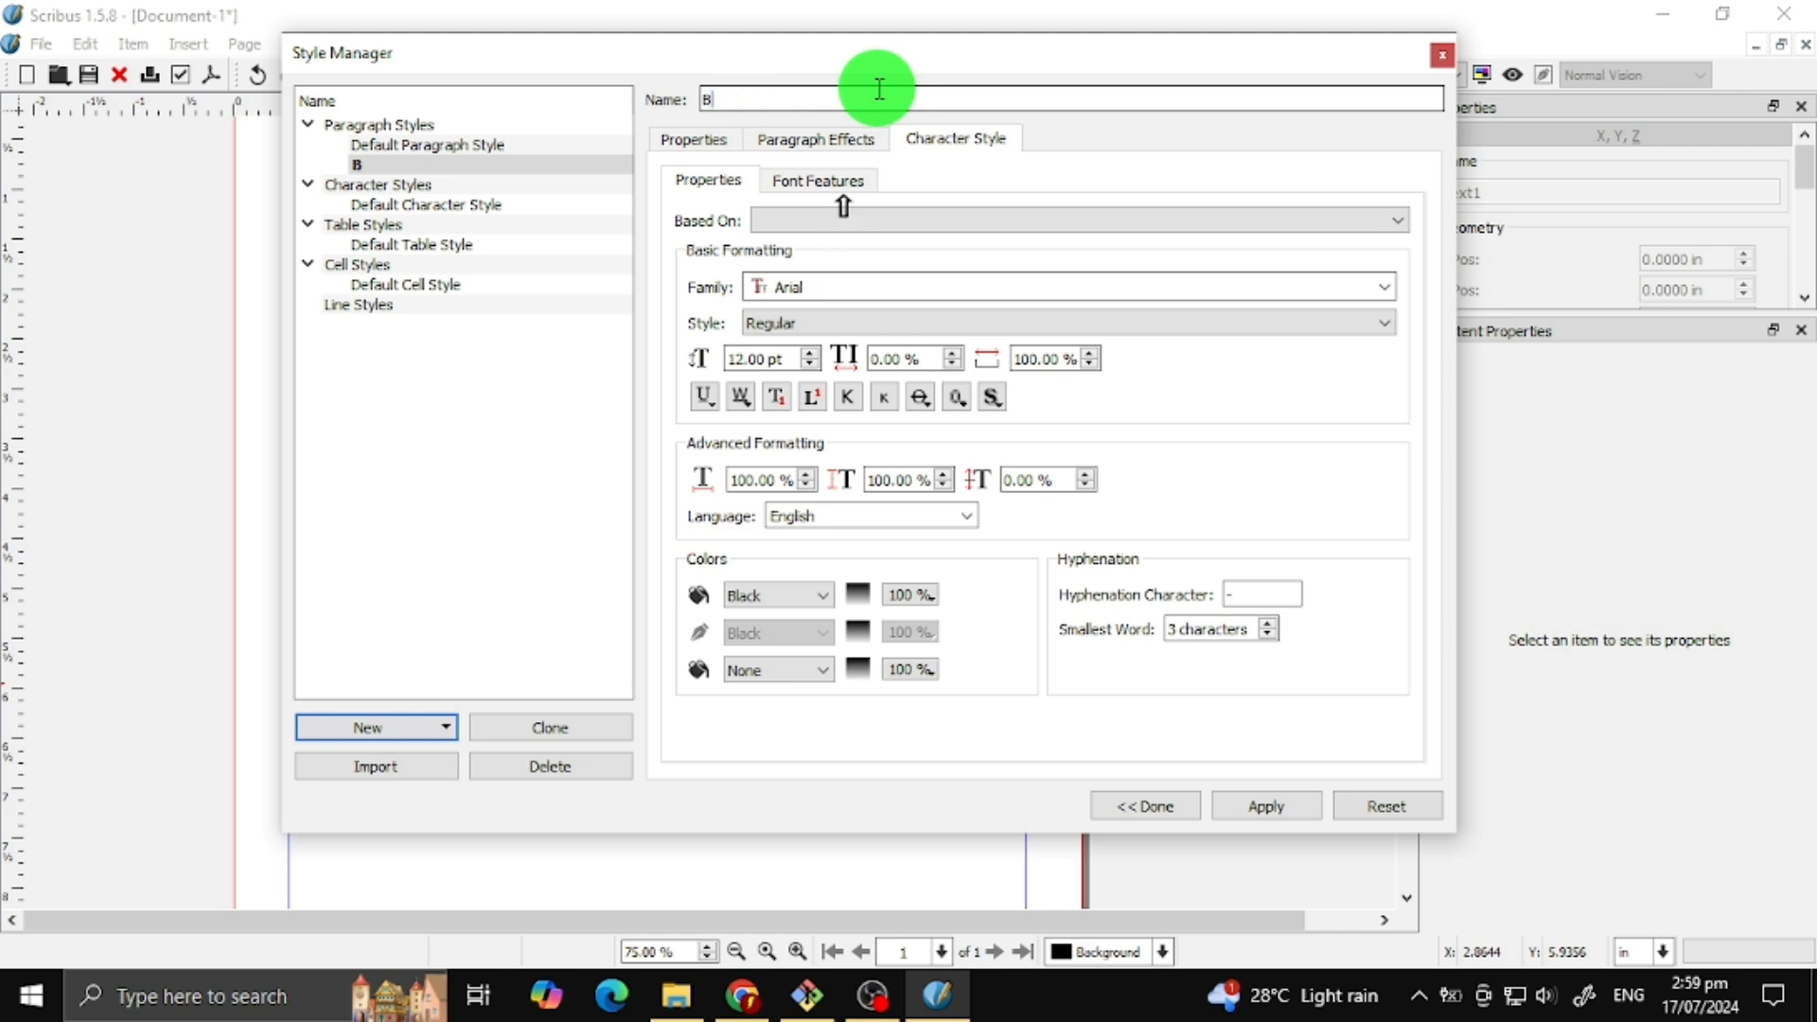
pyautogui.write('ody Text')
# - Set the Body Text style's character size to 15 pt and its font family to AntiqueOlive
pyautogui.click(939, 142)
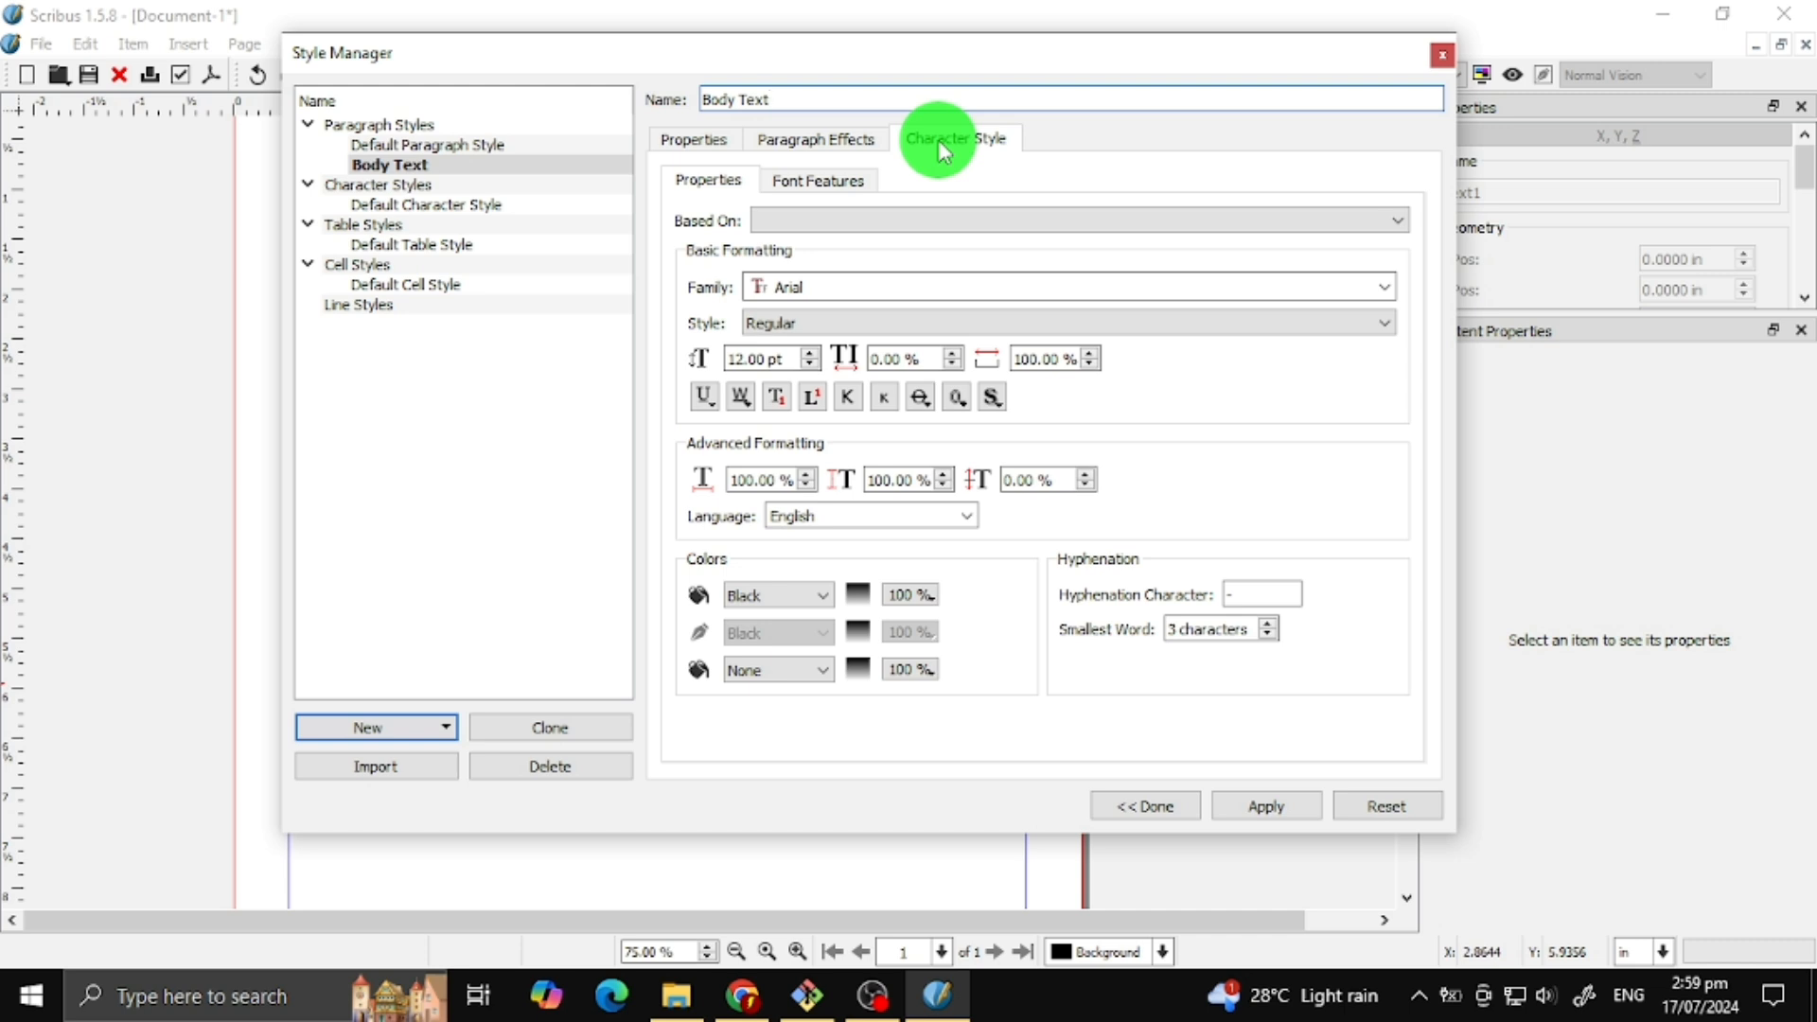
pyautogui.click(774, 359)
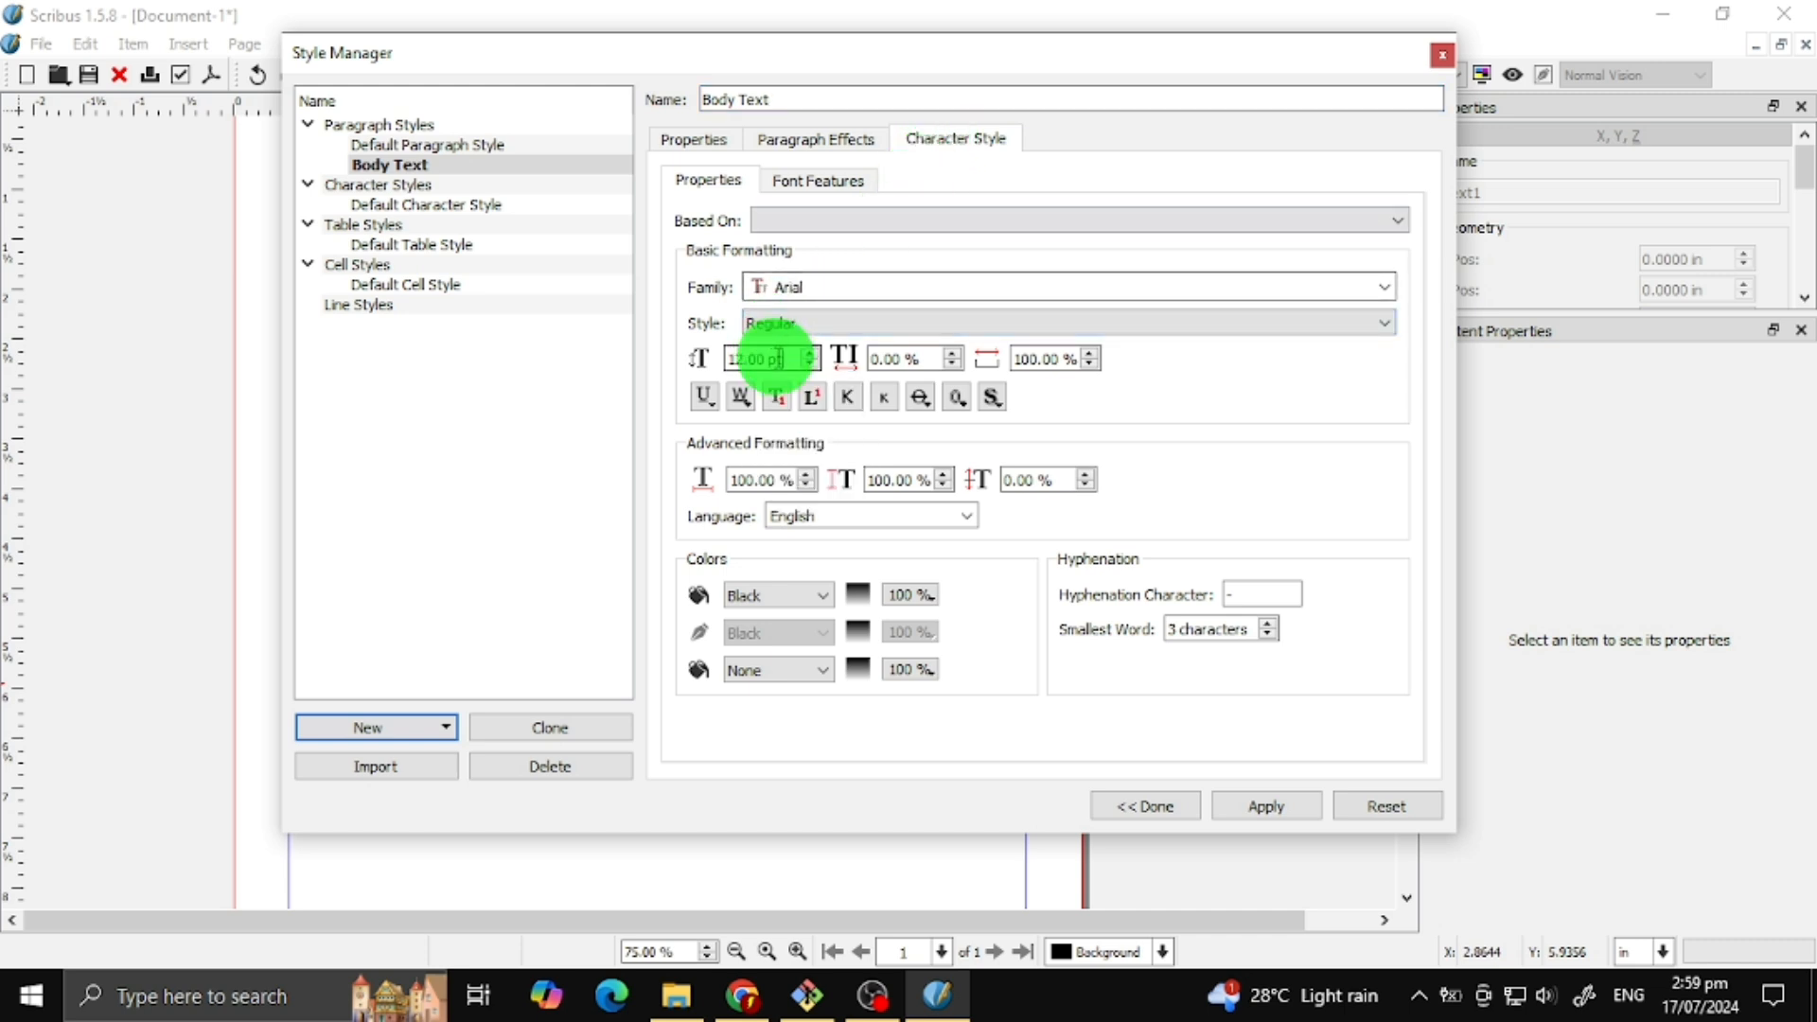
pyautogui.scroll(3, 818, 355)
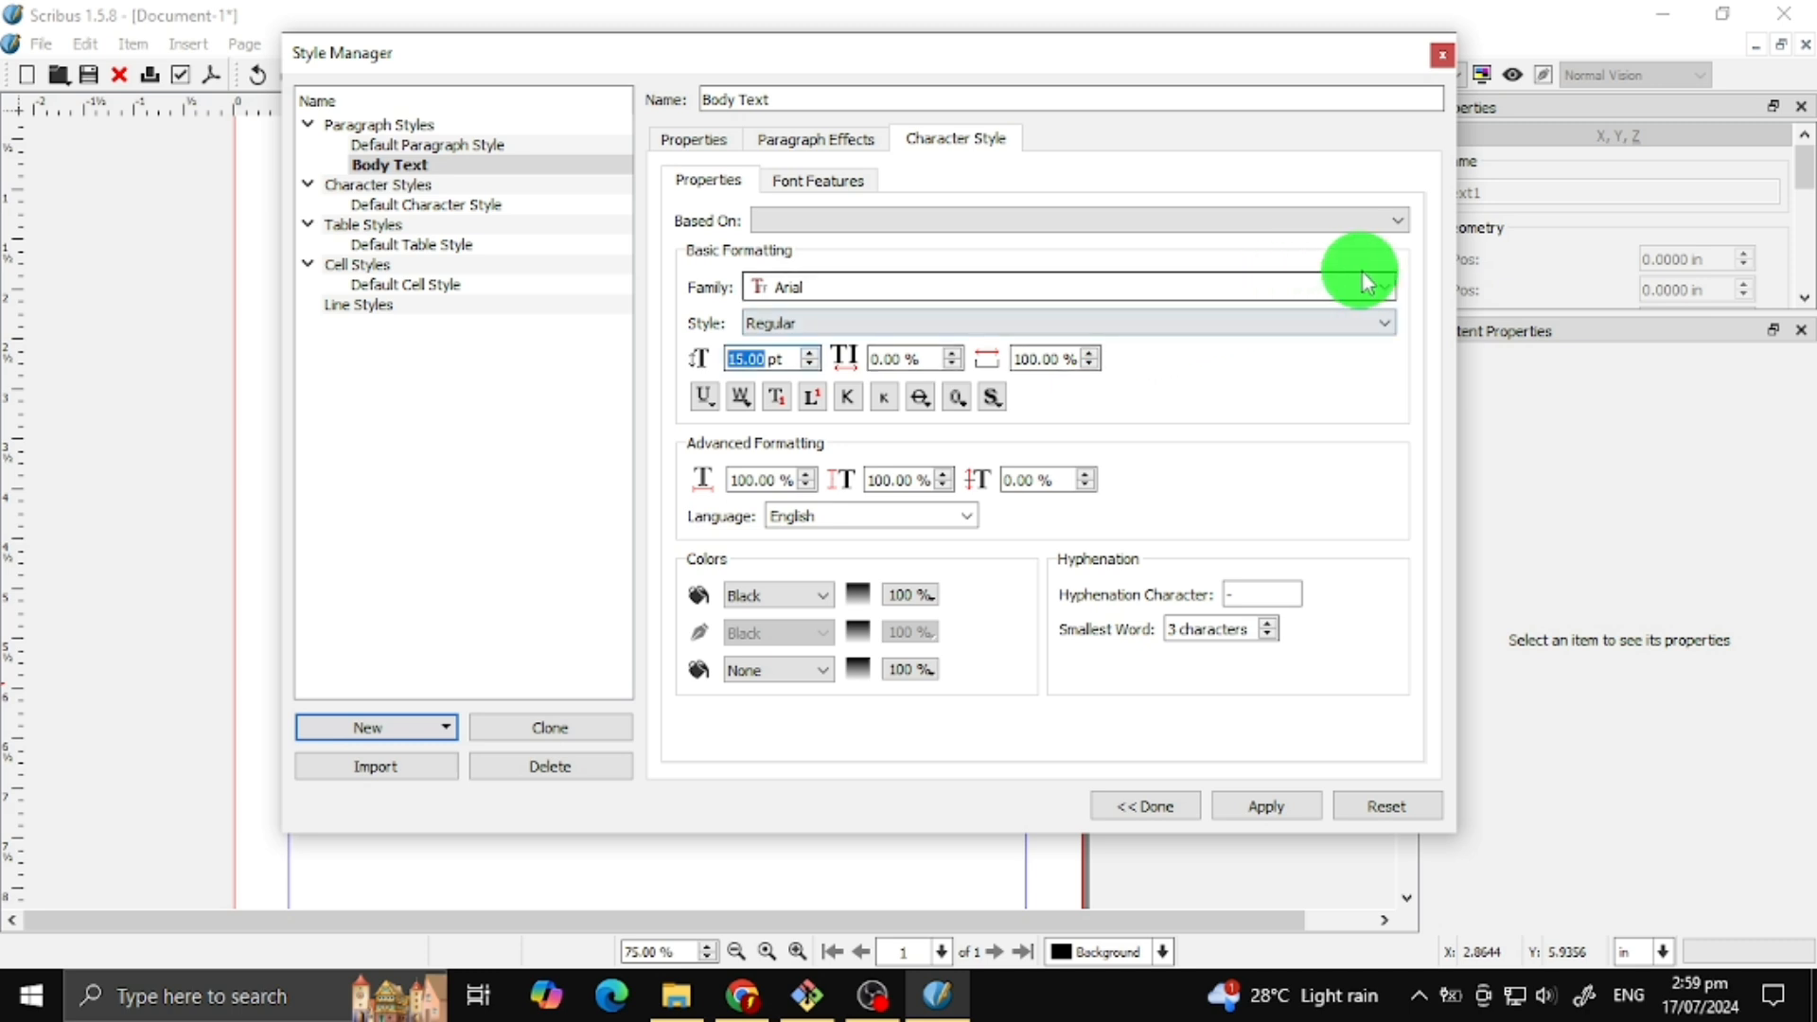
pyautogui.click(1382, 289)
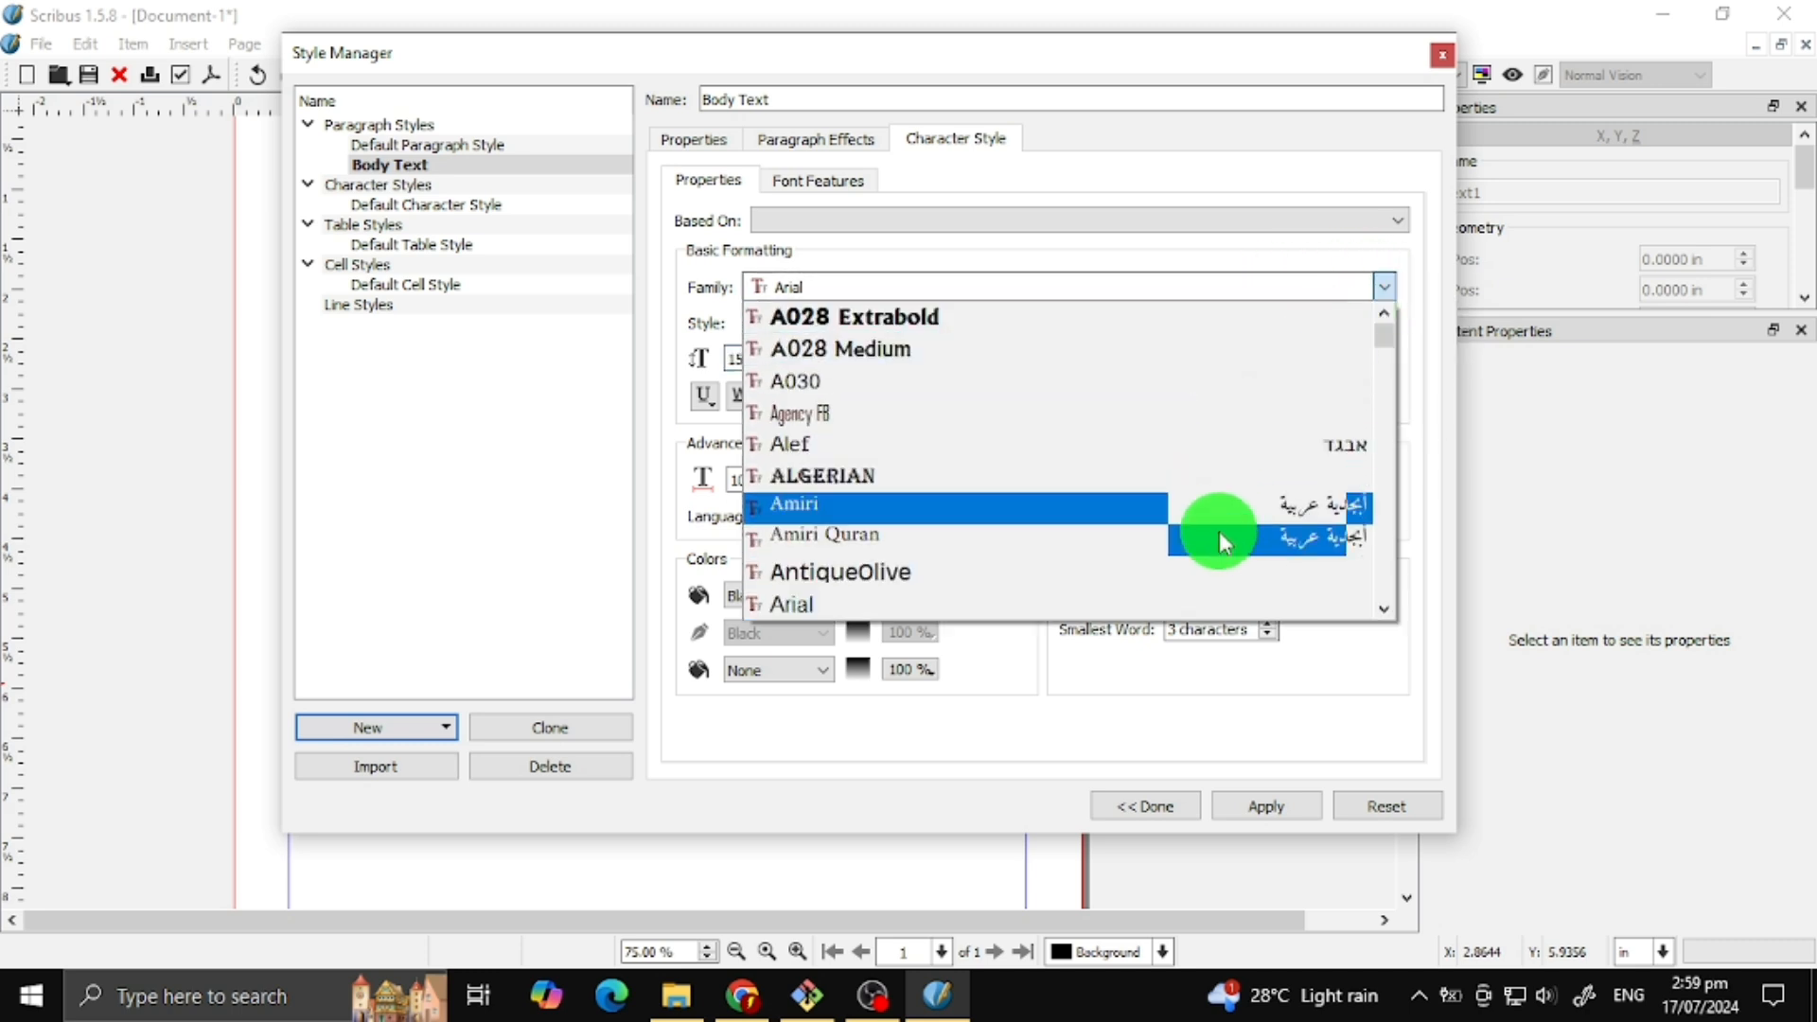
pyautogui.click(1219, 568)
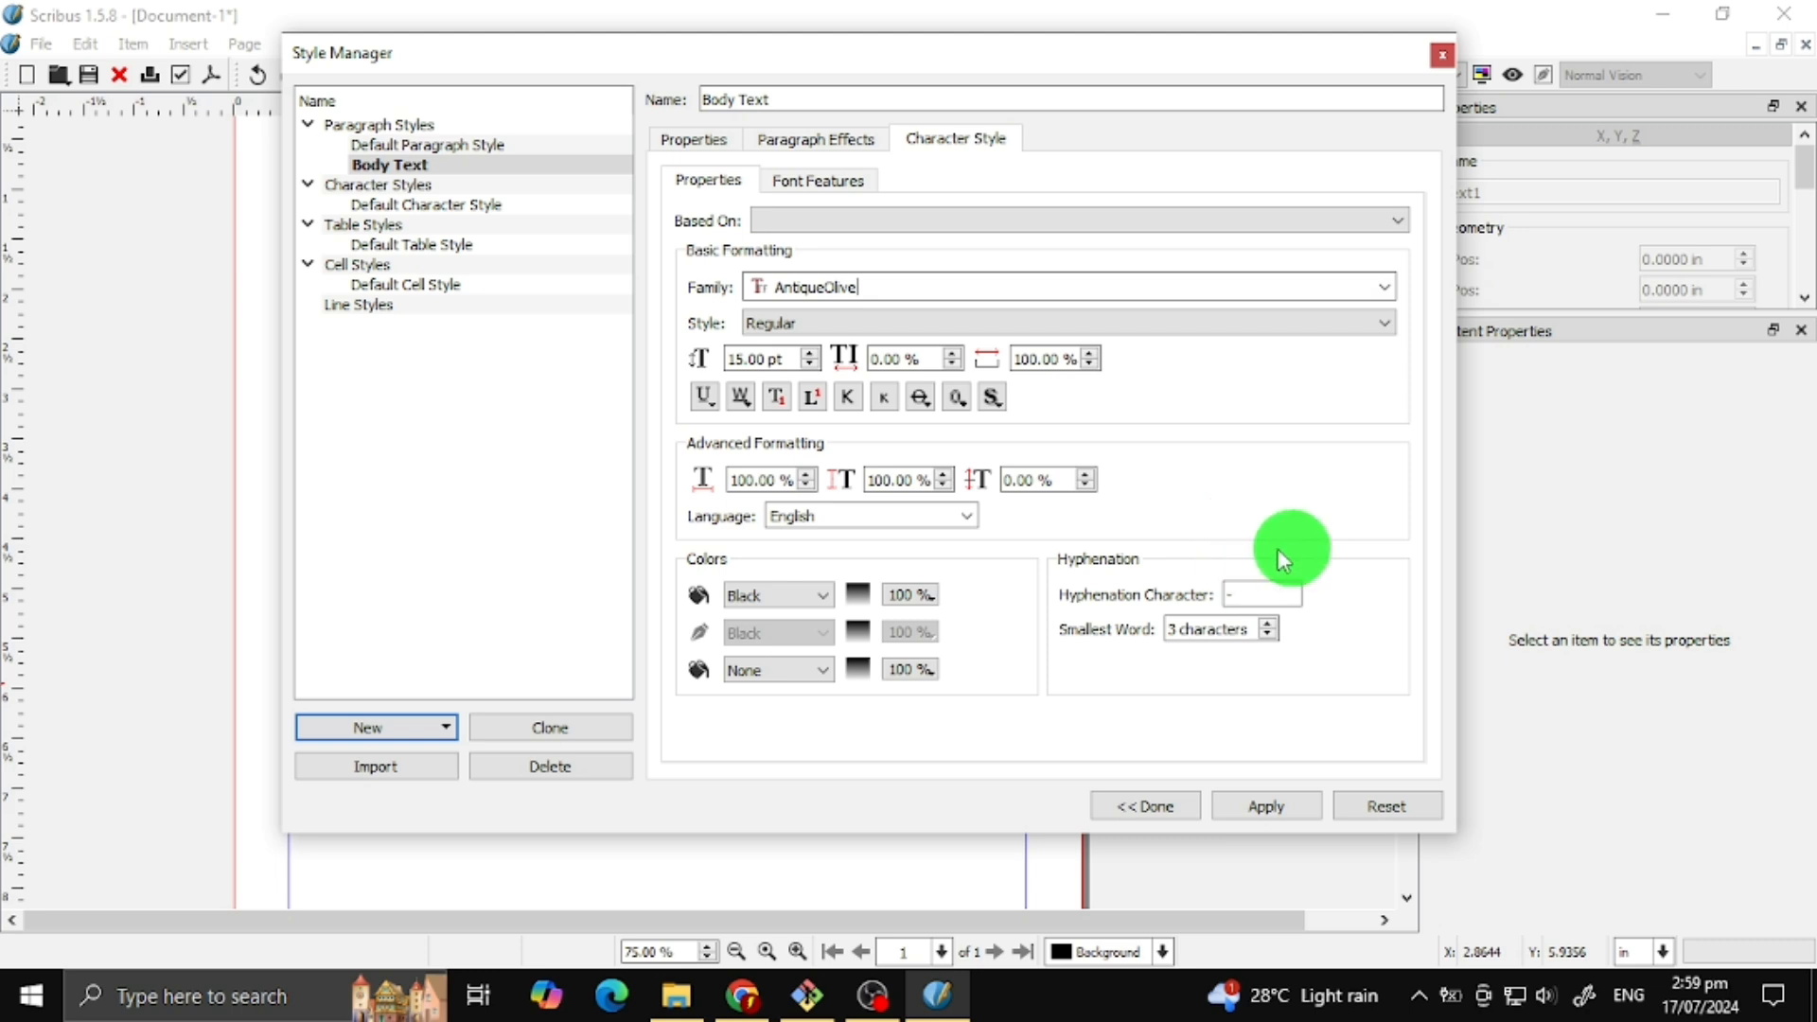
# - Create another new paragraph style named "Head Text"
pyautogui.click(385, 741)
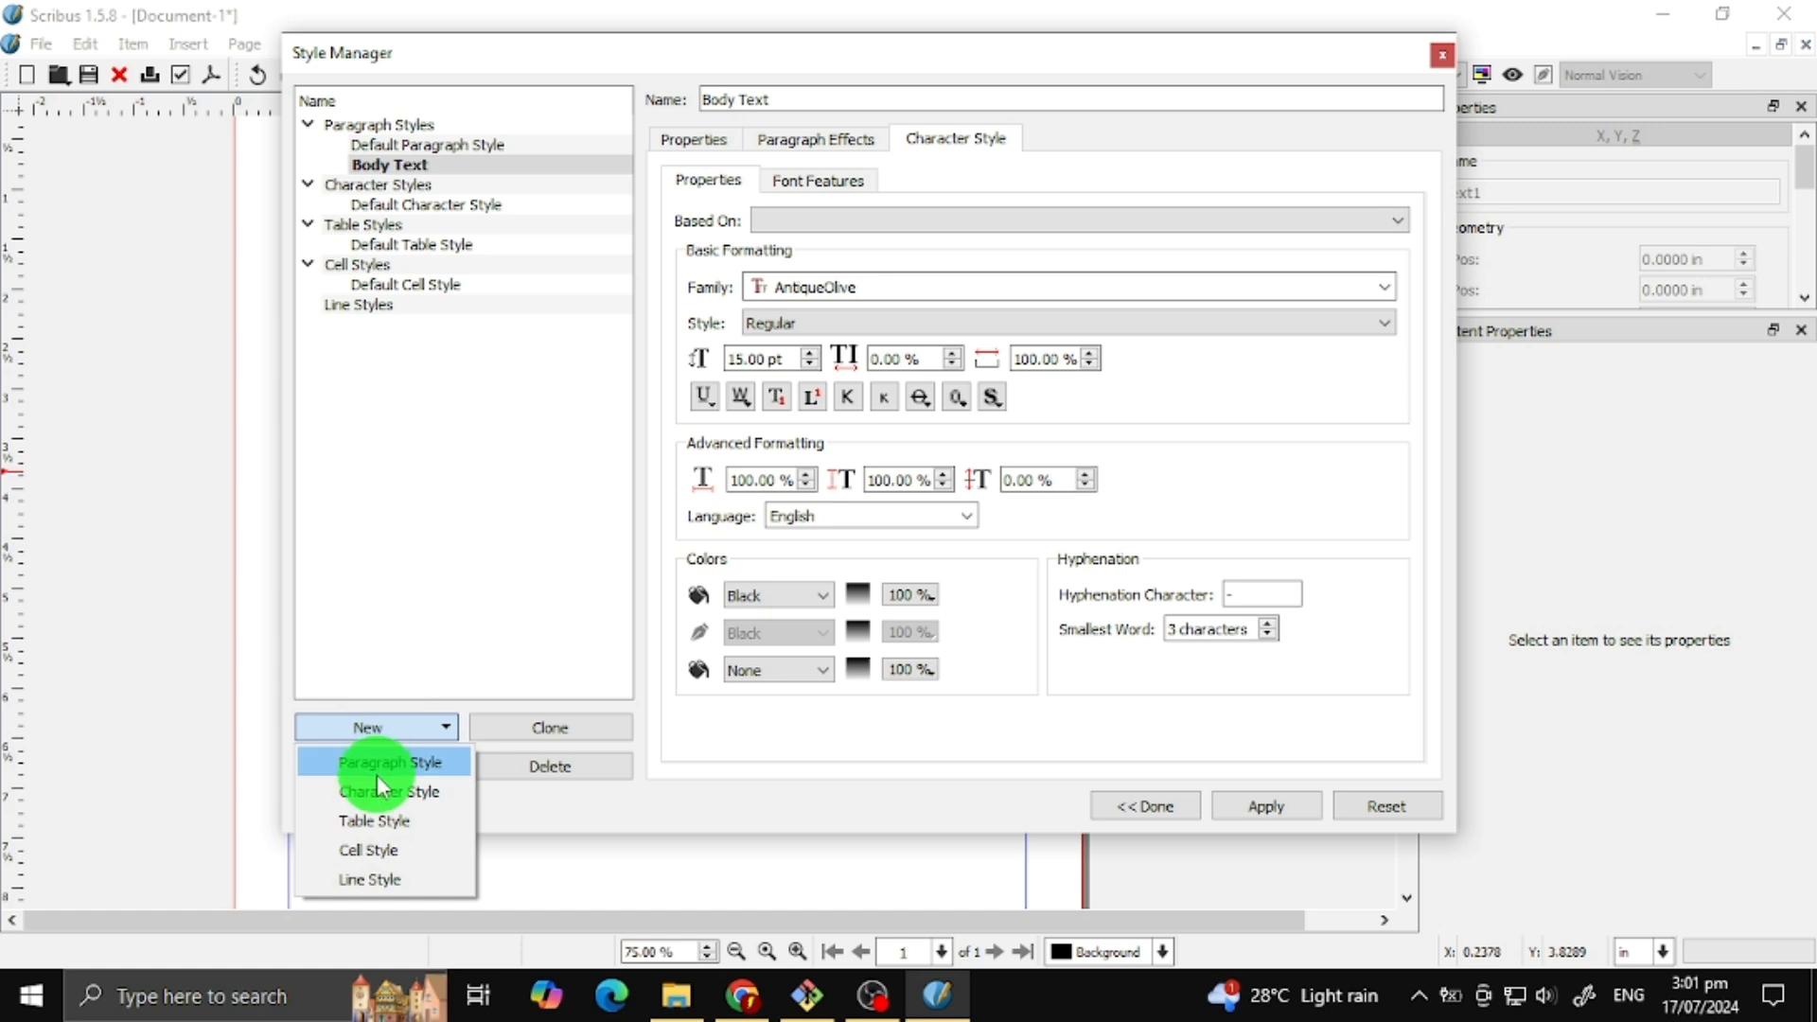
pyautogui.click(377, 772)
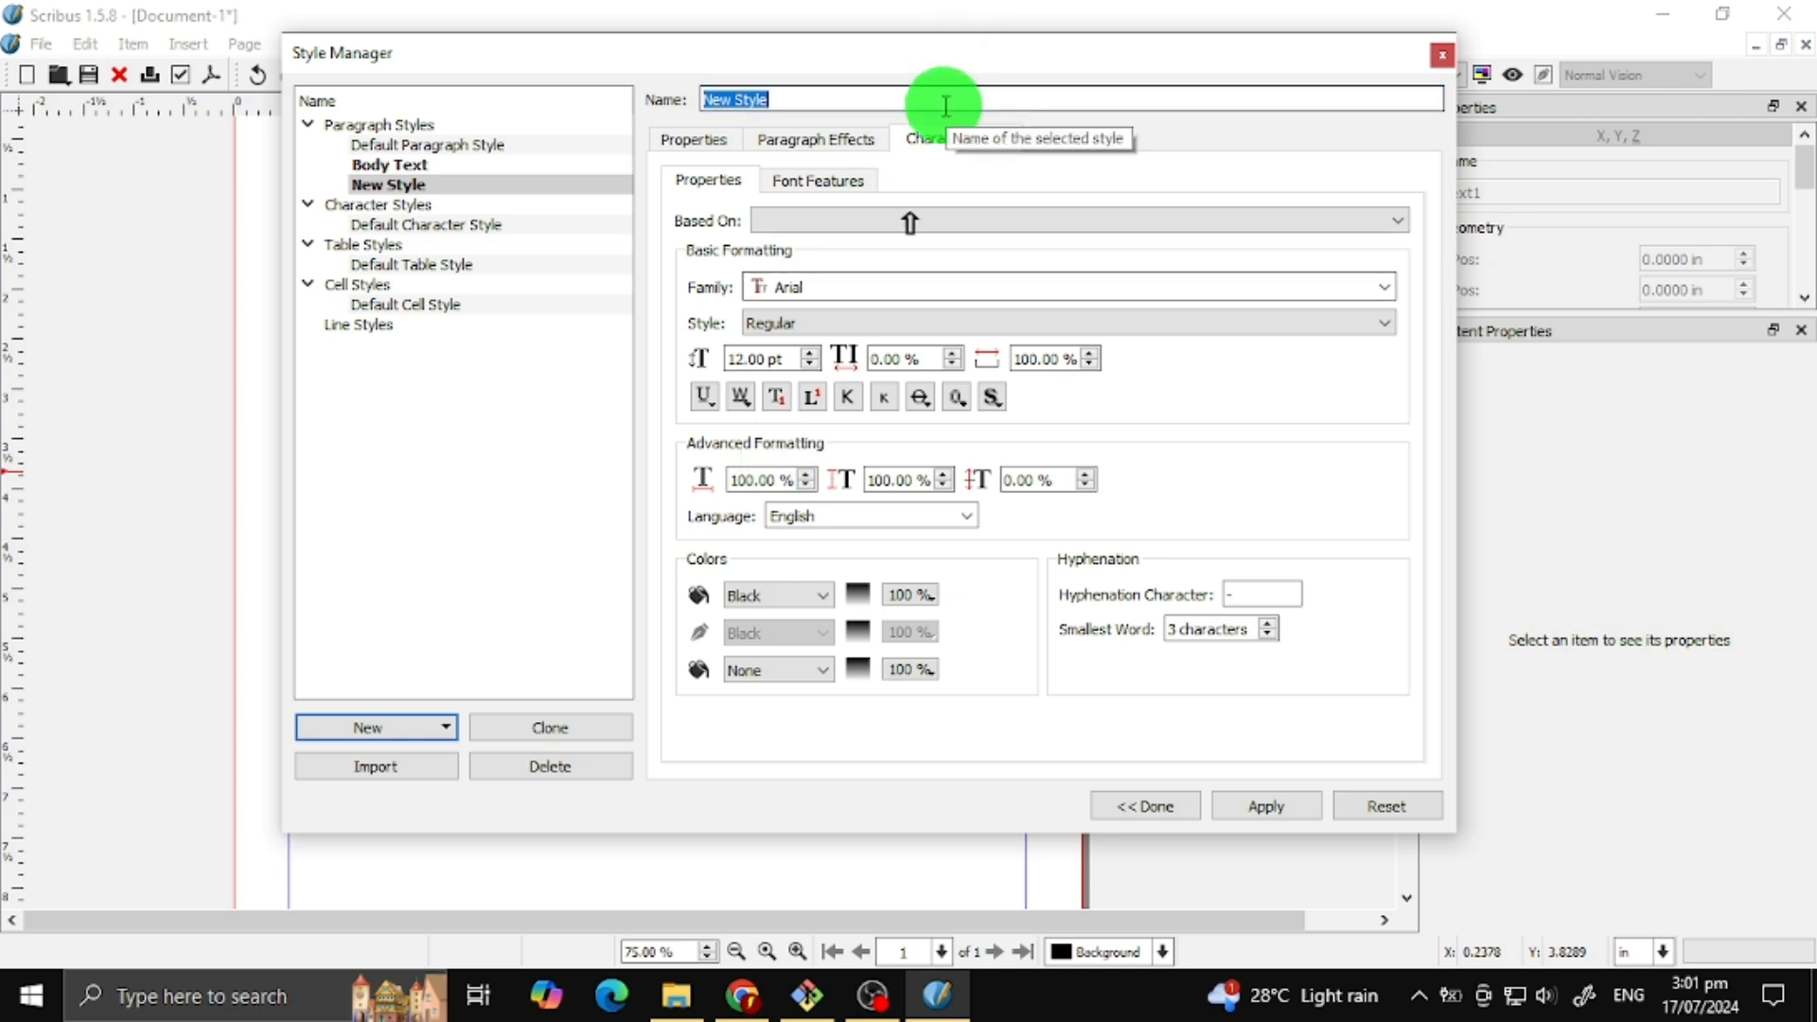
pyautogui.write('Head')
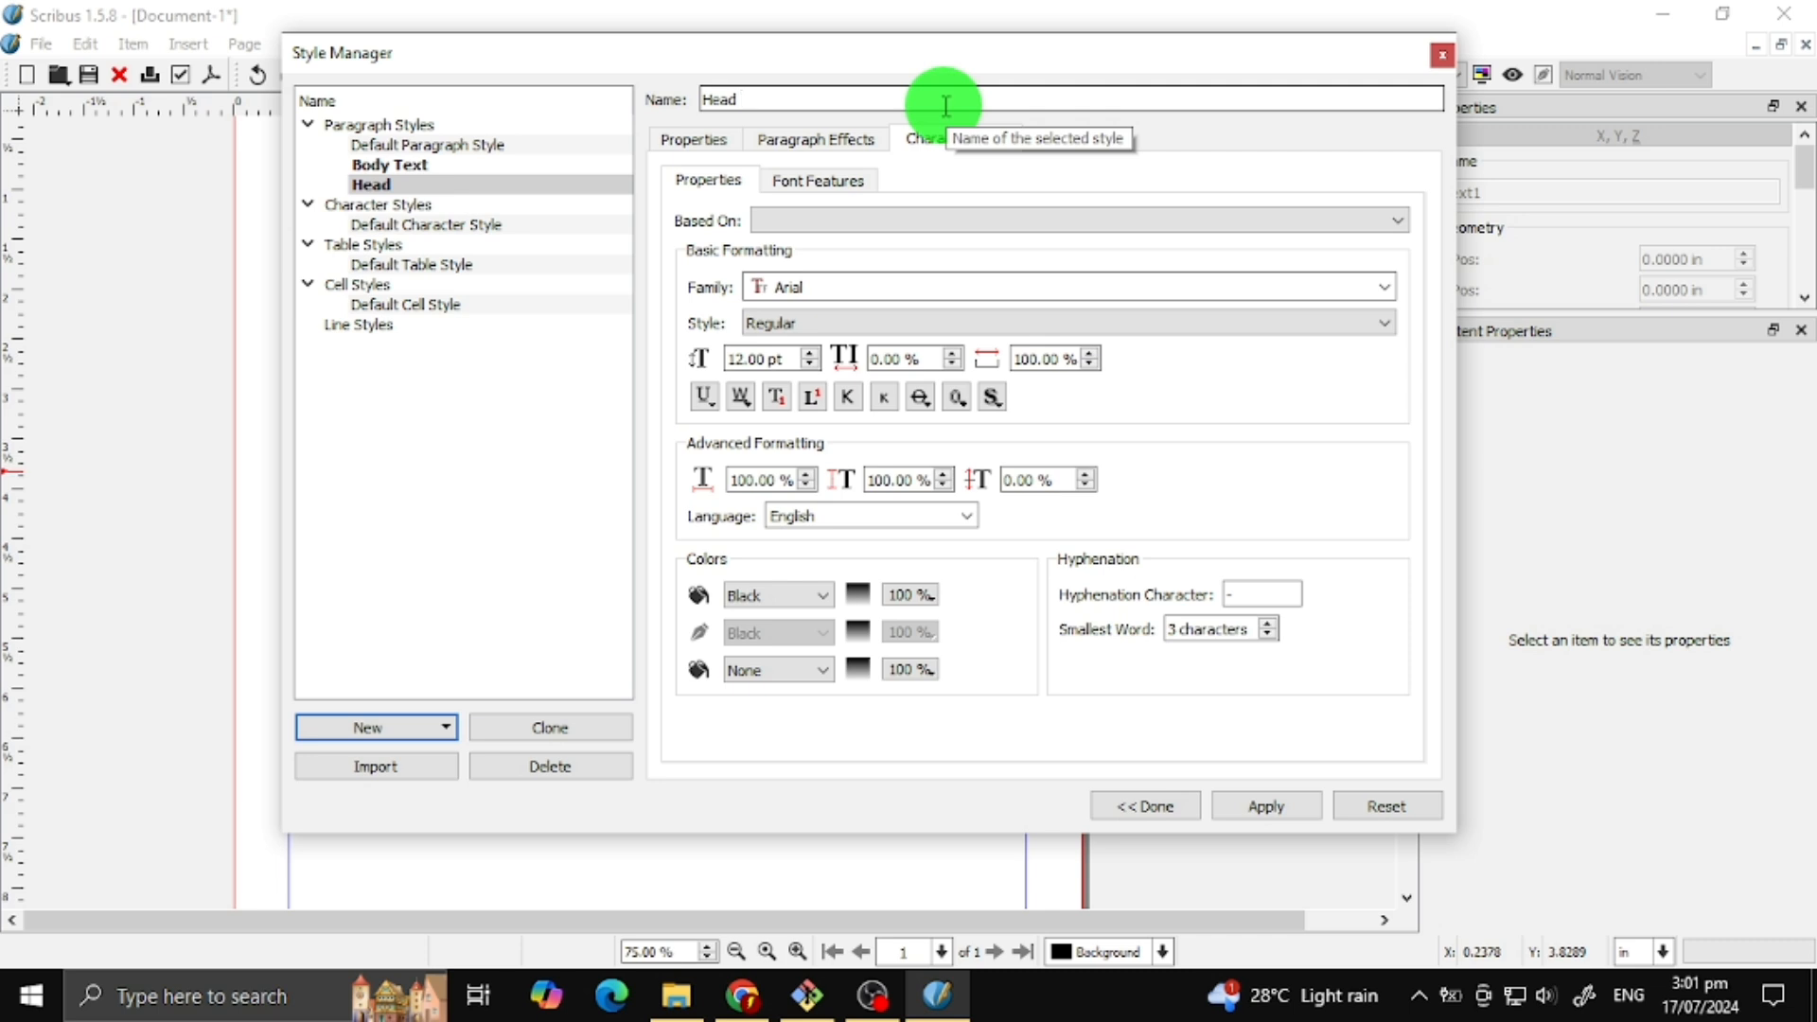
pyautogui.write(' Text')
# - Set the Head Text style's character size to 24 pt and its font family to A028 Extrabold
pyautogui.click(972, 147)
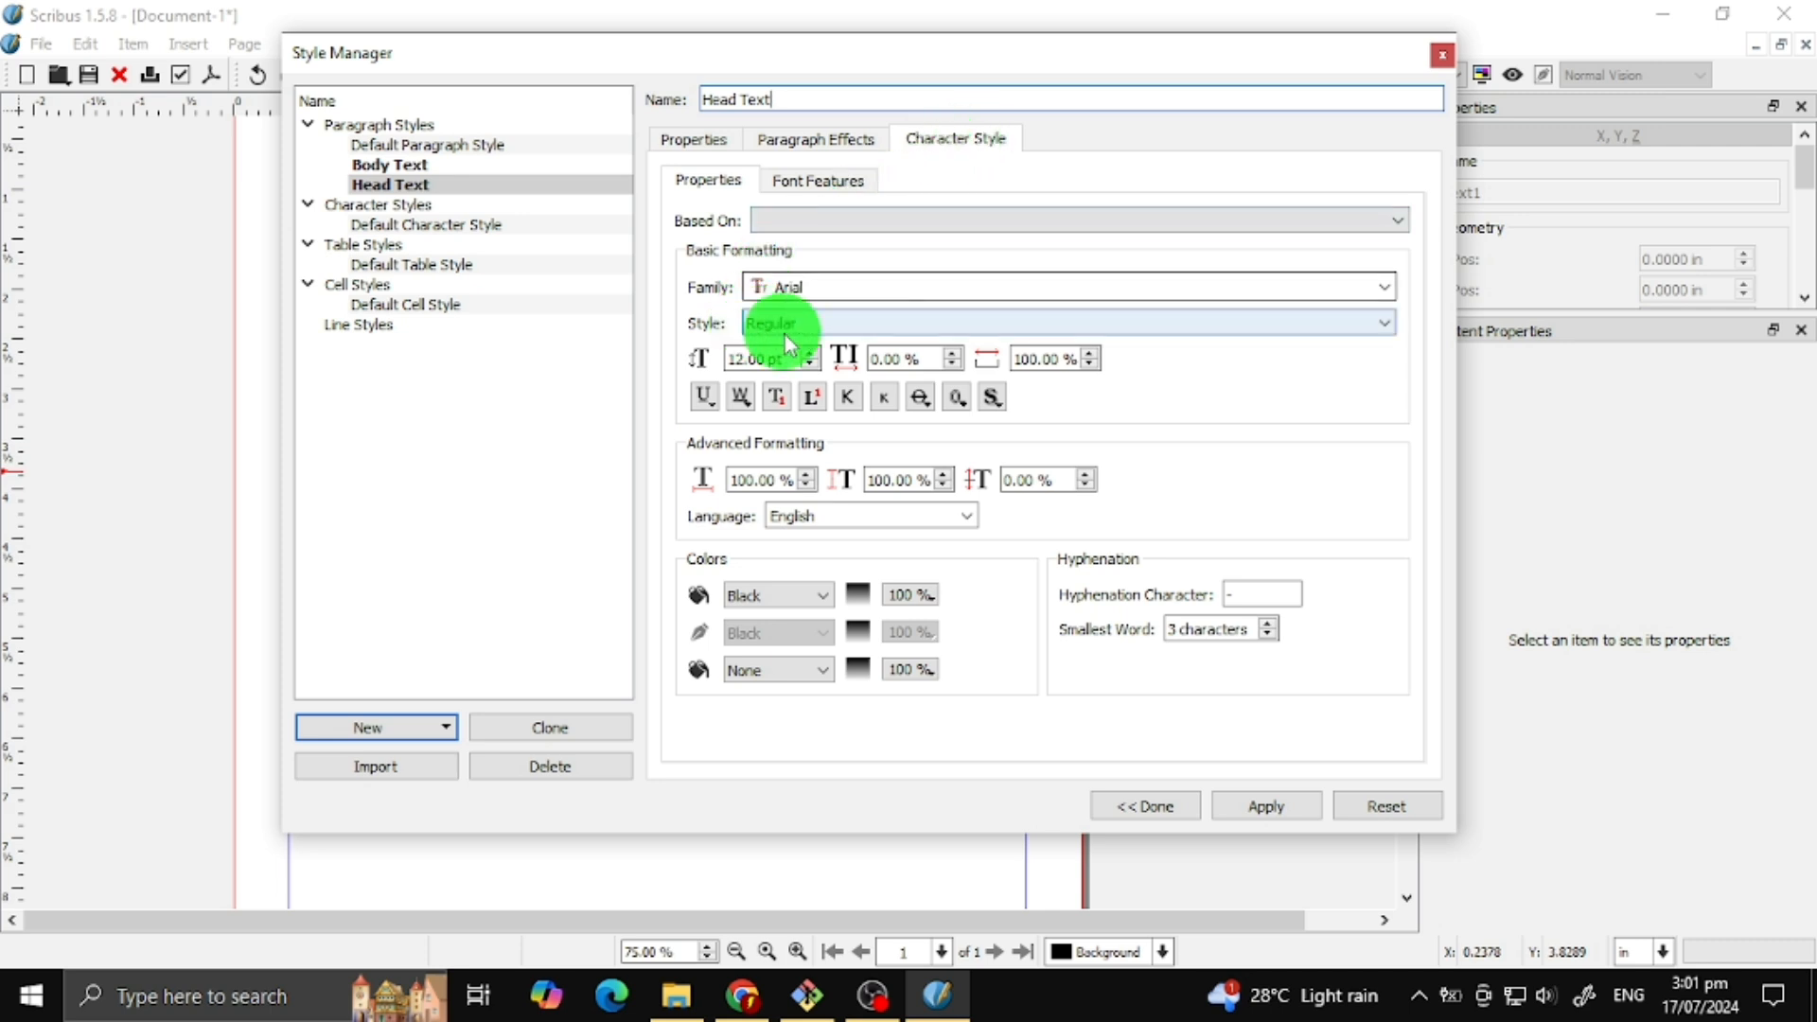
pyautogui.scroll(7, 816, 357)
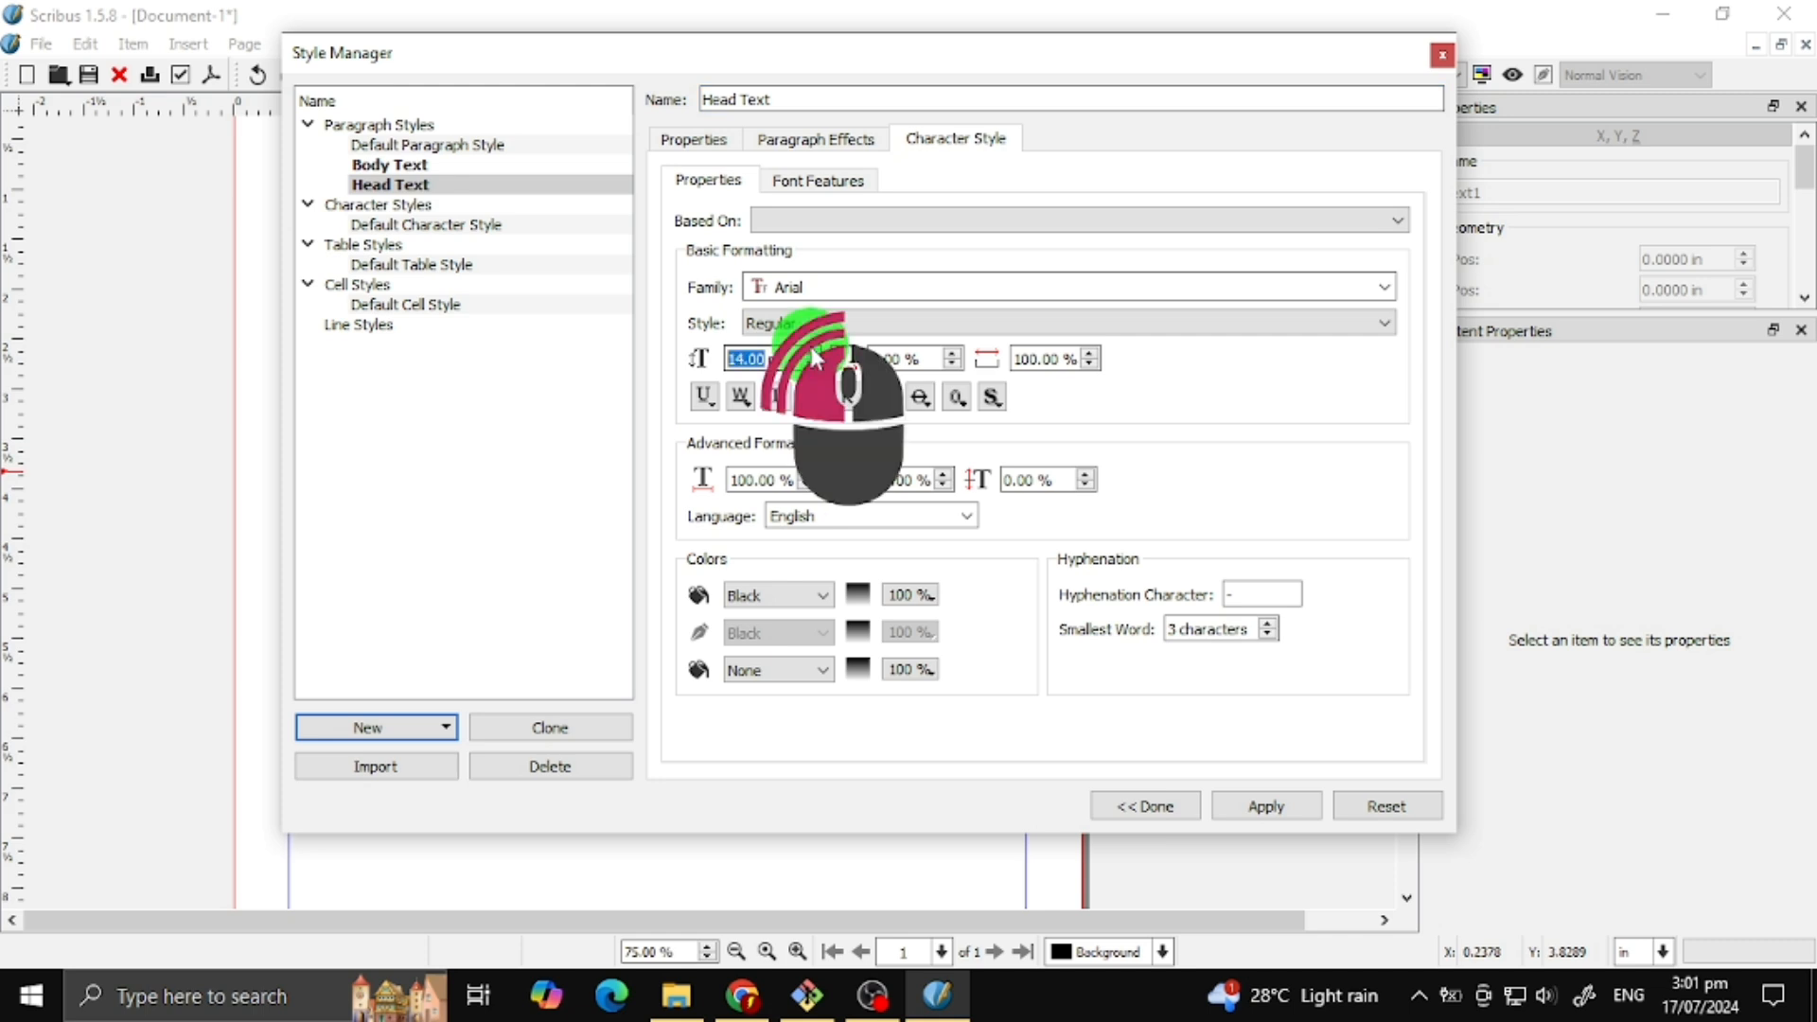
pyautogui.scroll(5, 816, 358)
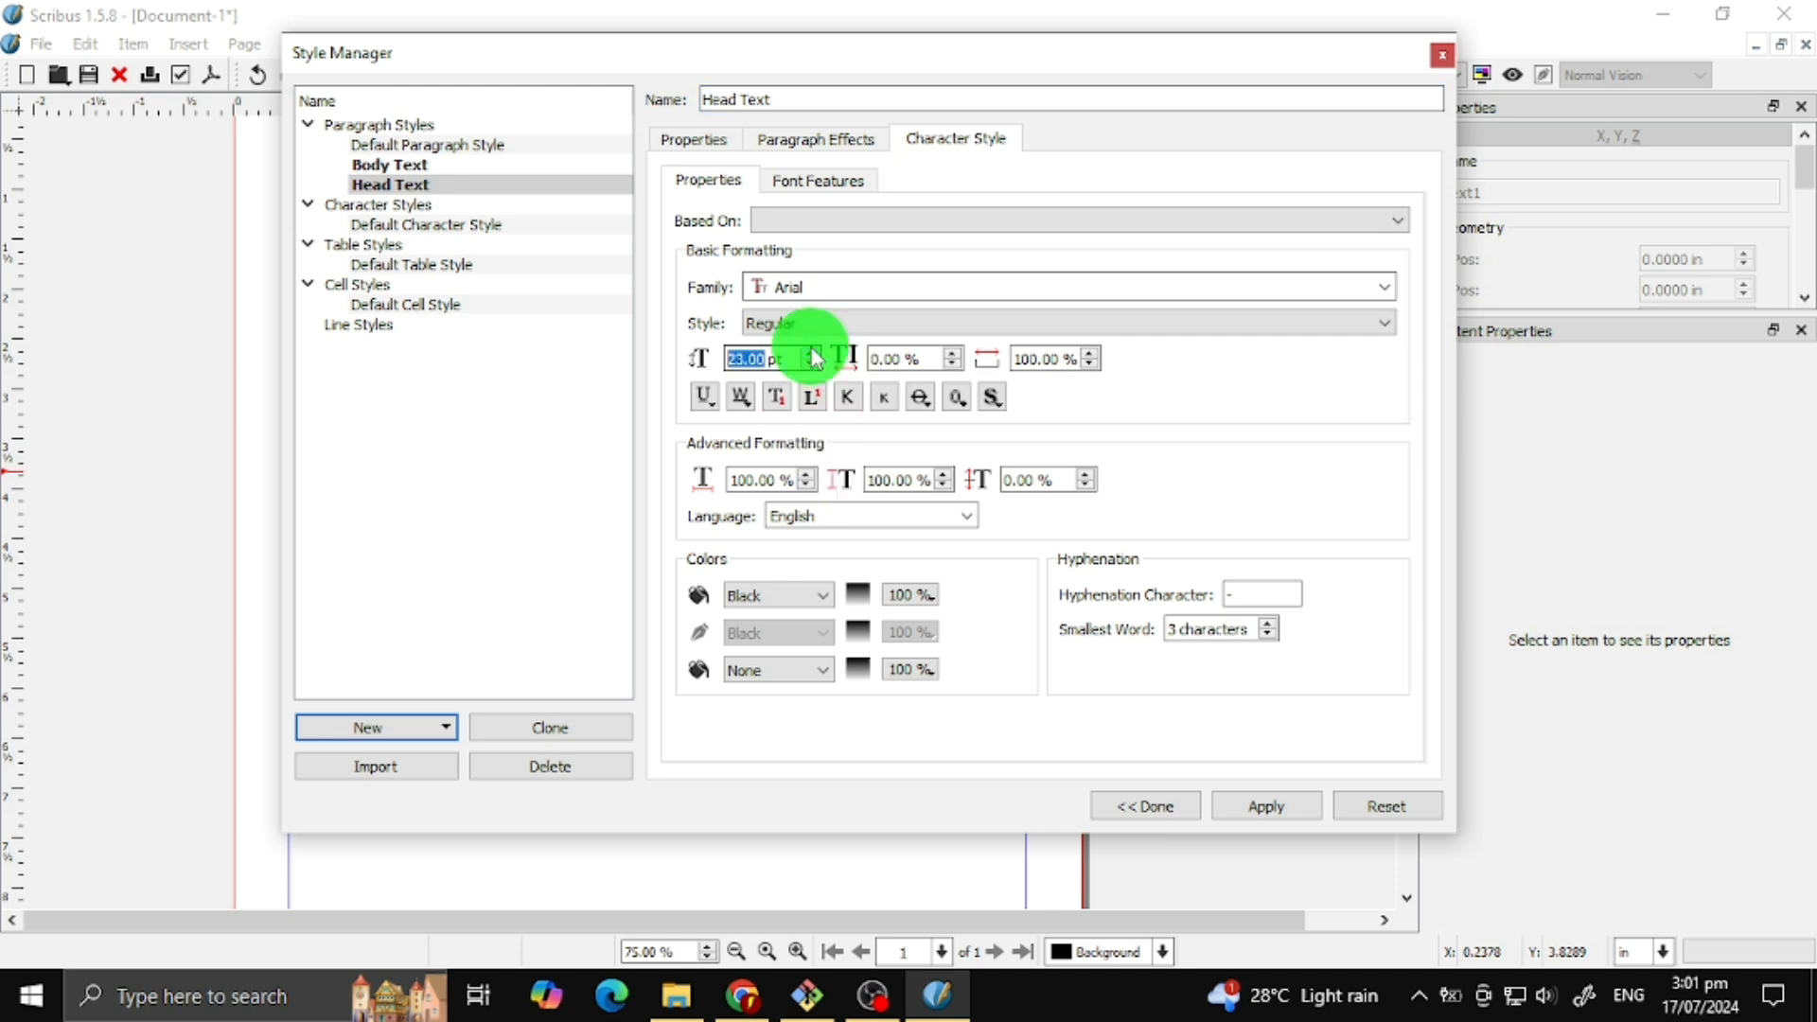
pyautogui.click(1384, 287)
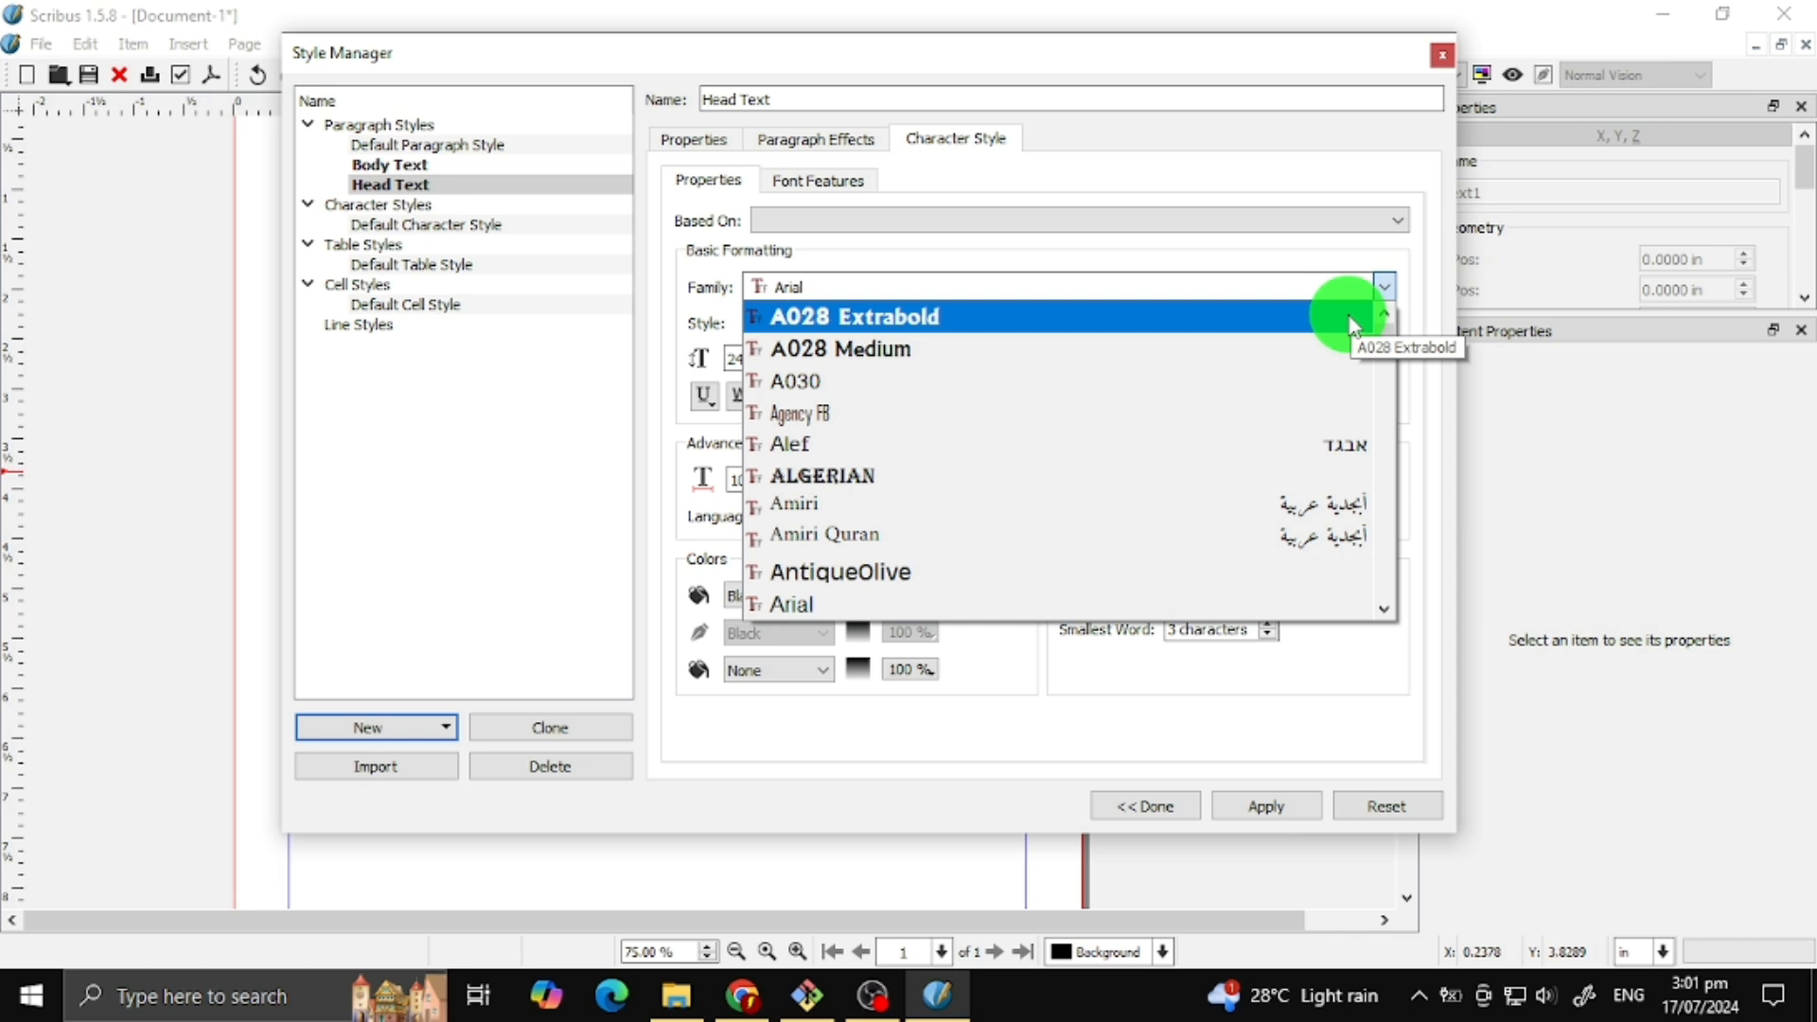
pyautogui.click(1352, 326)
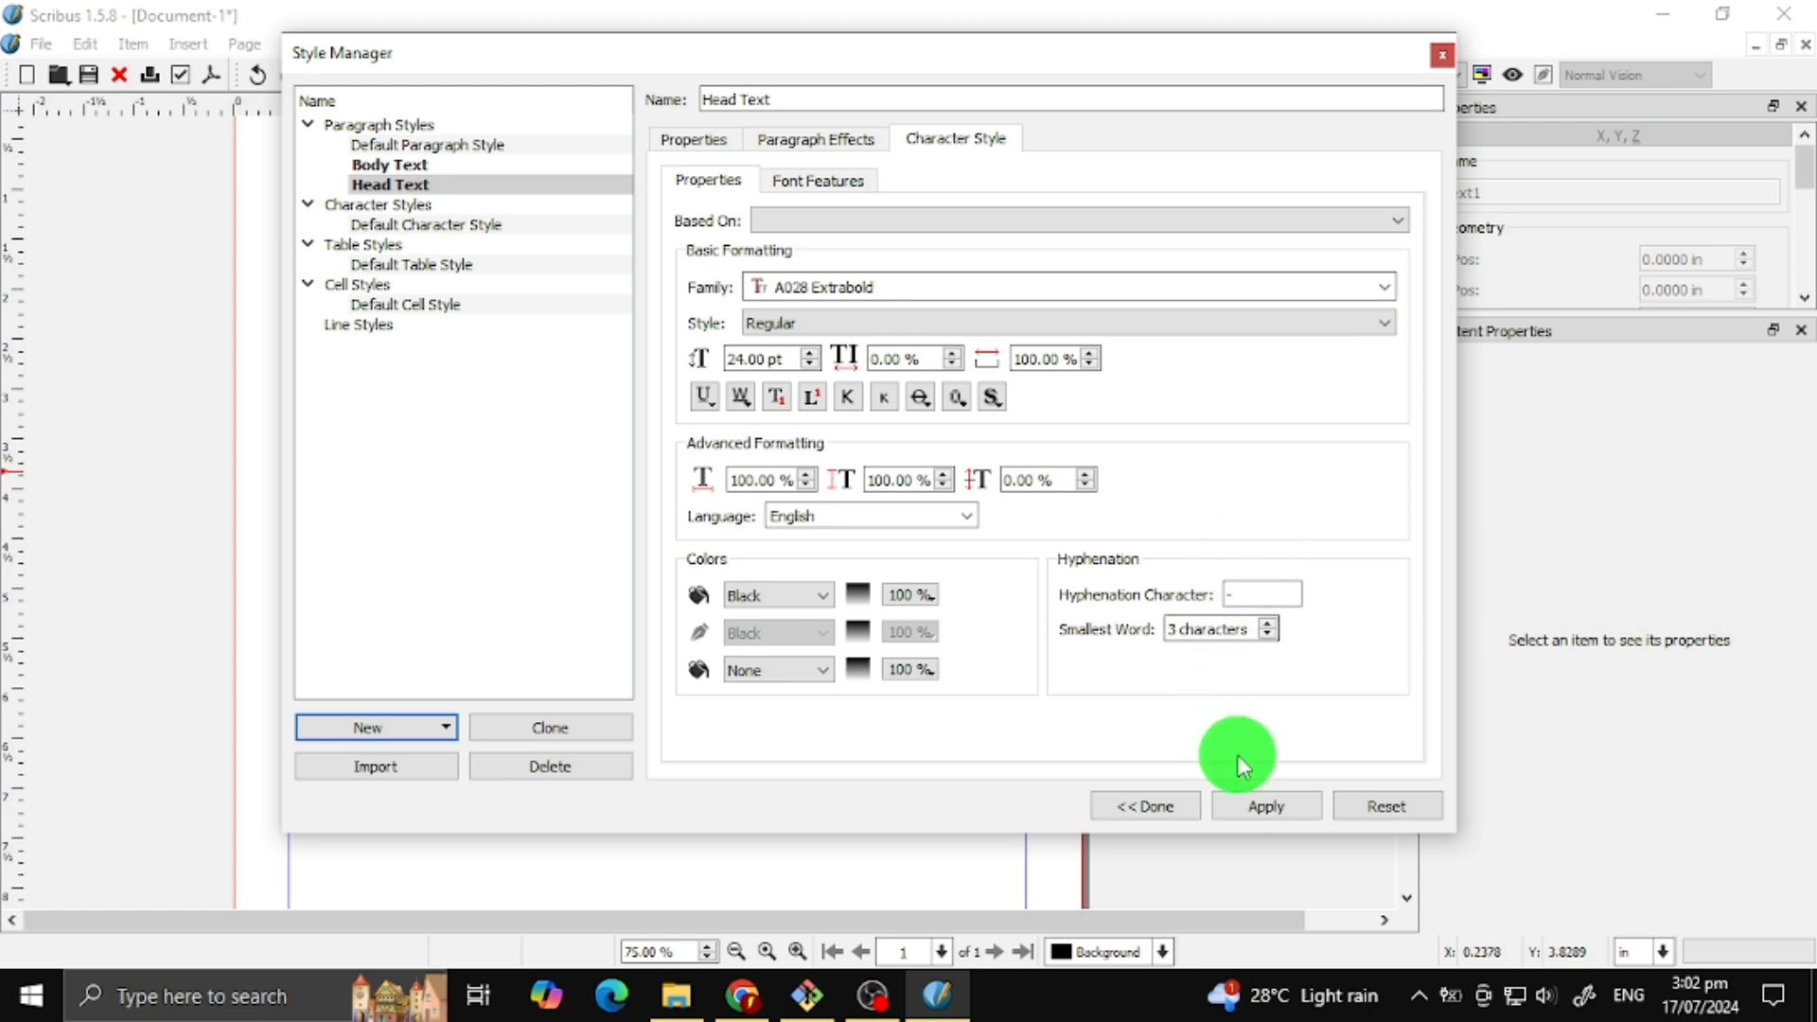
# - Apply the new Body Text and Head Text paragraph styles and close the Style Manager
pyautogui.click(1238, 811)
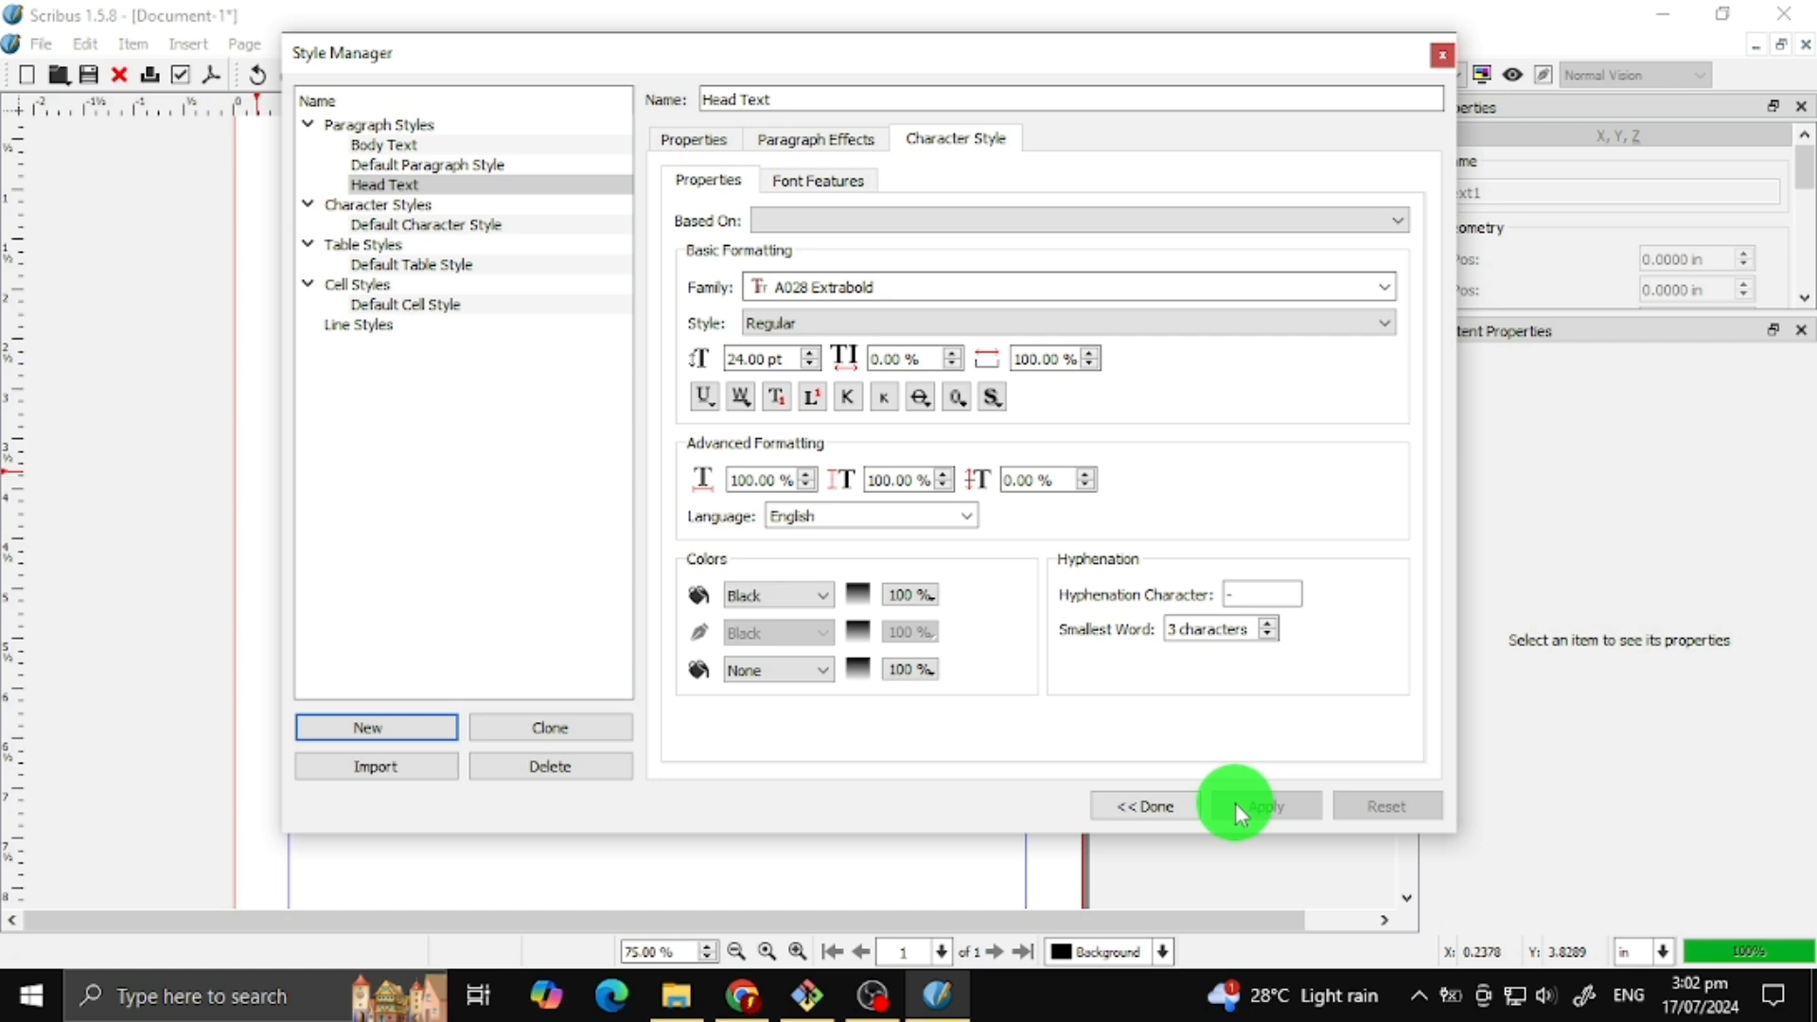
pyautogui.click(1174, 806)
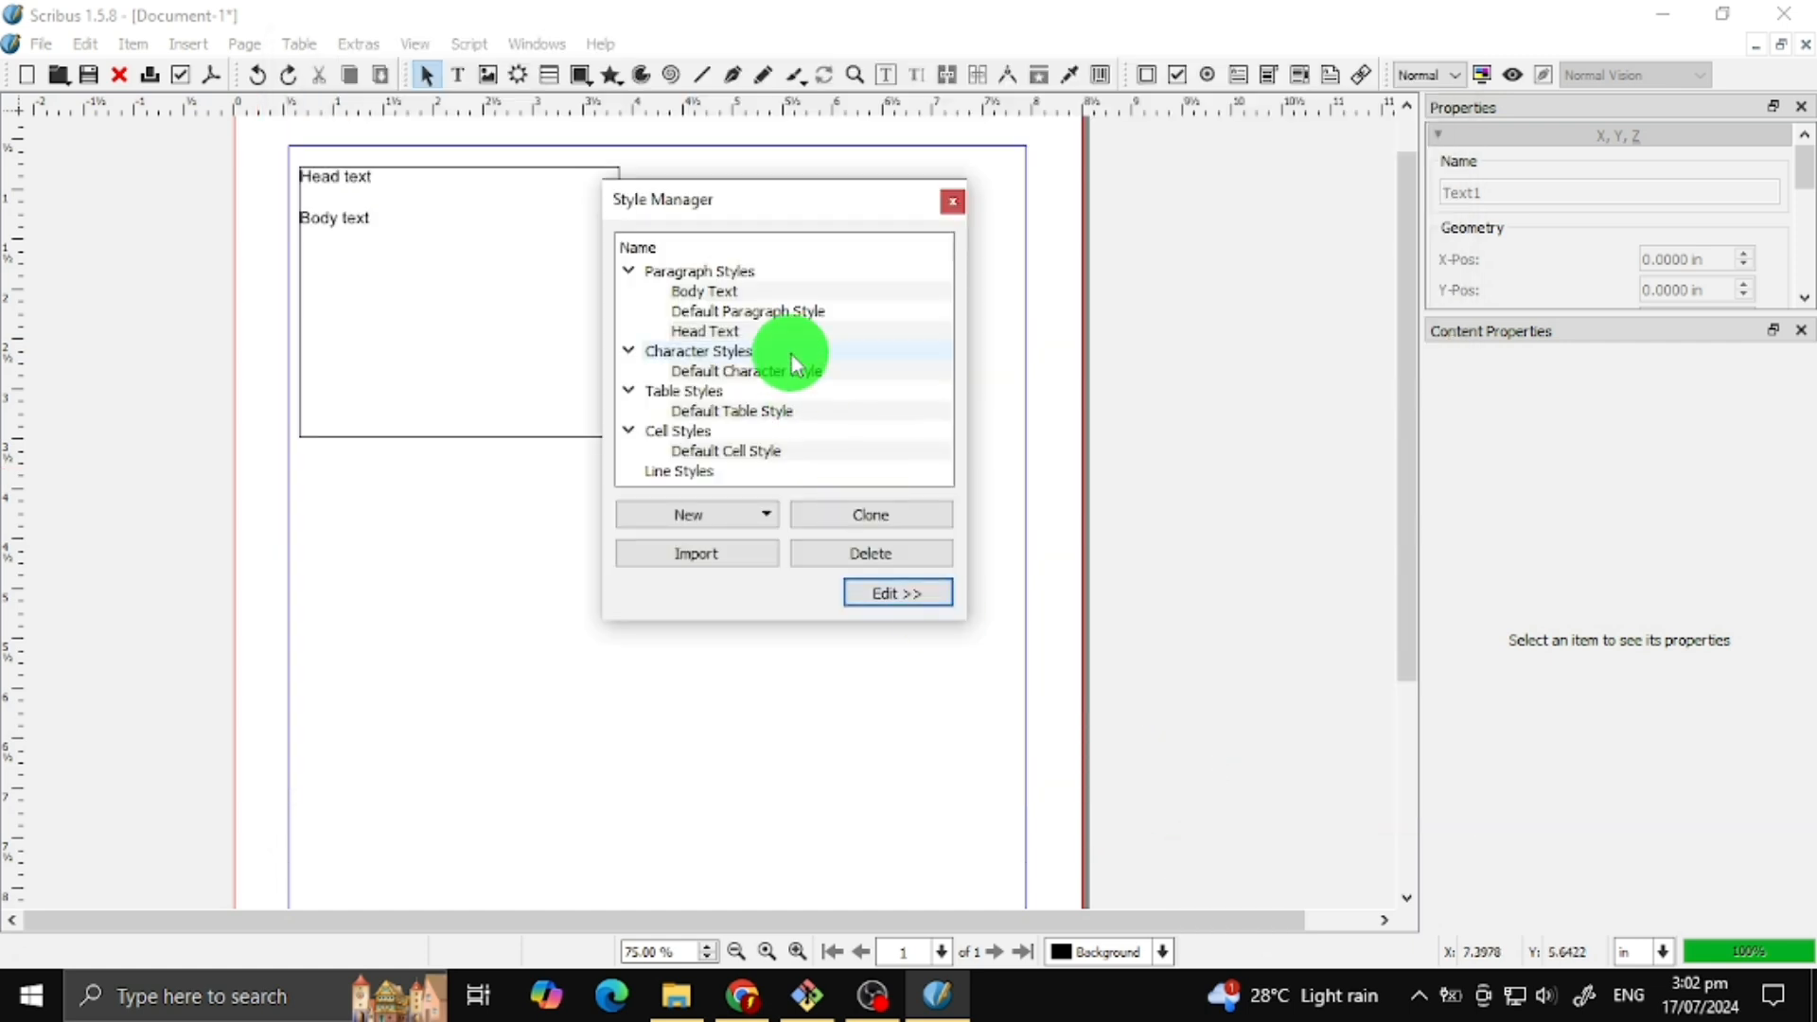
pyautogui.moveTo(780, 197); pyautogui.dragTo(943, 333)
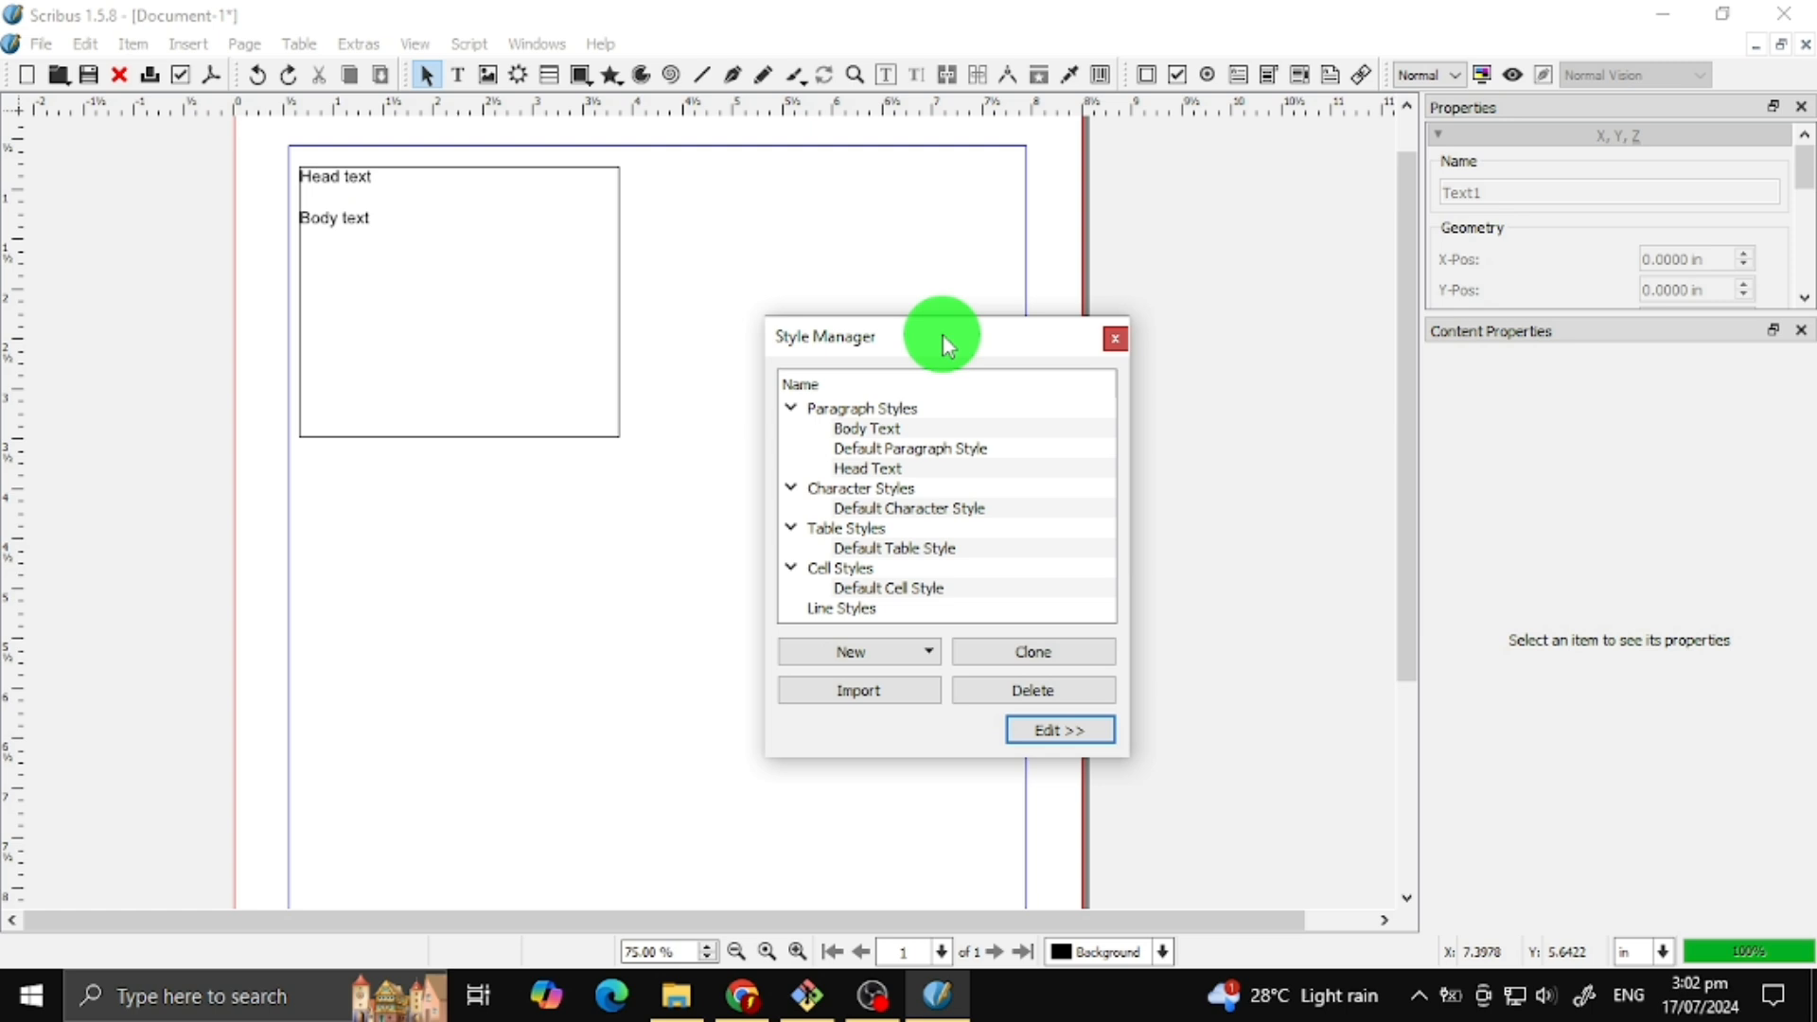
pyautogui.click(1115, 337)
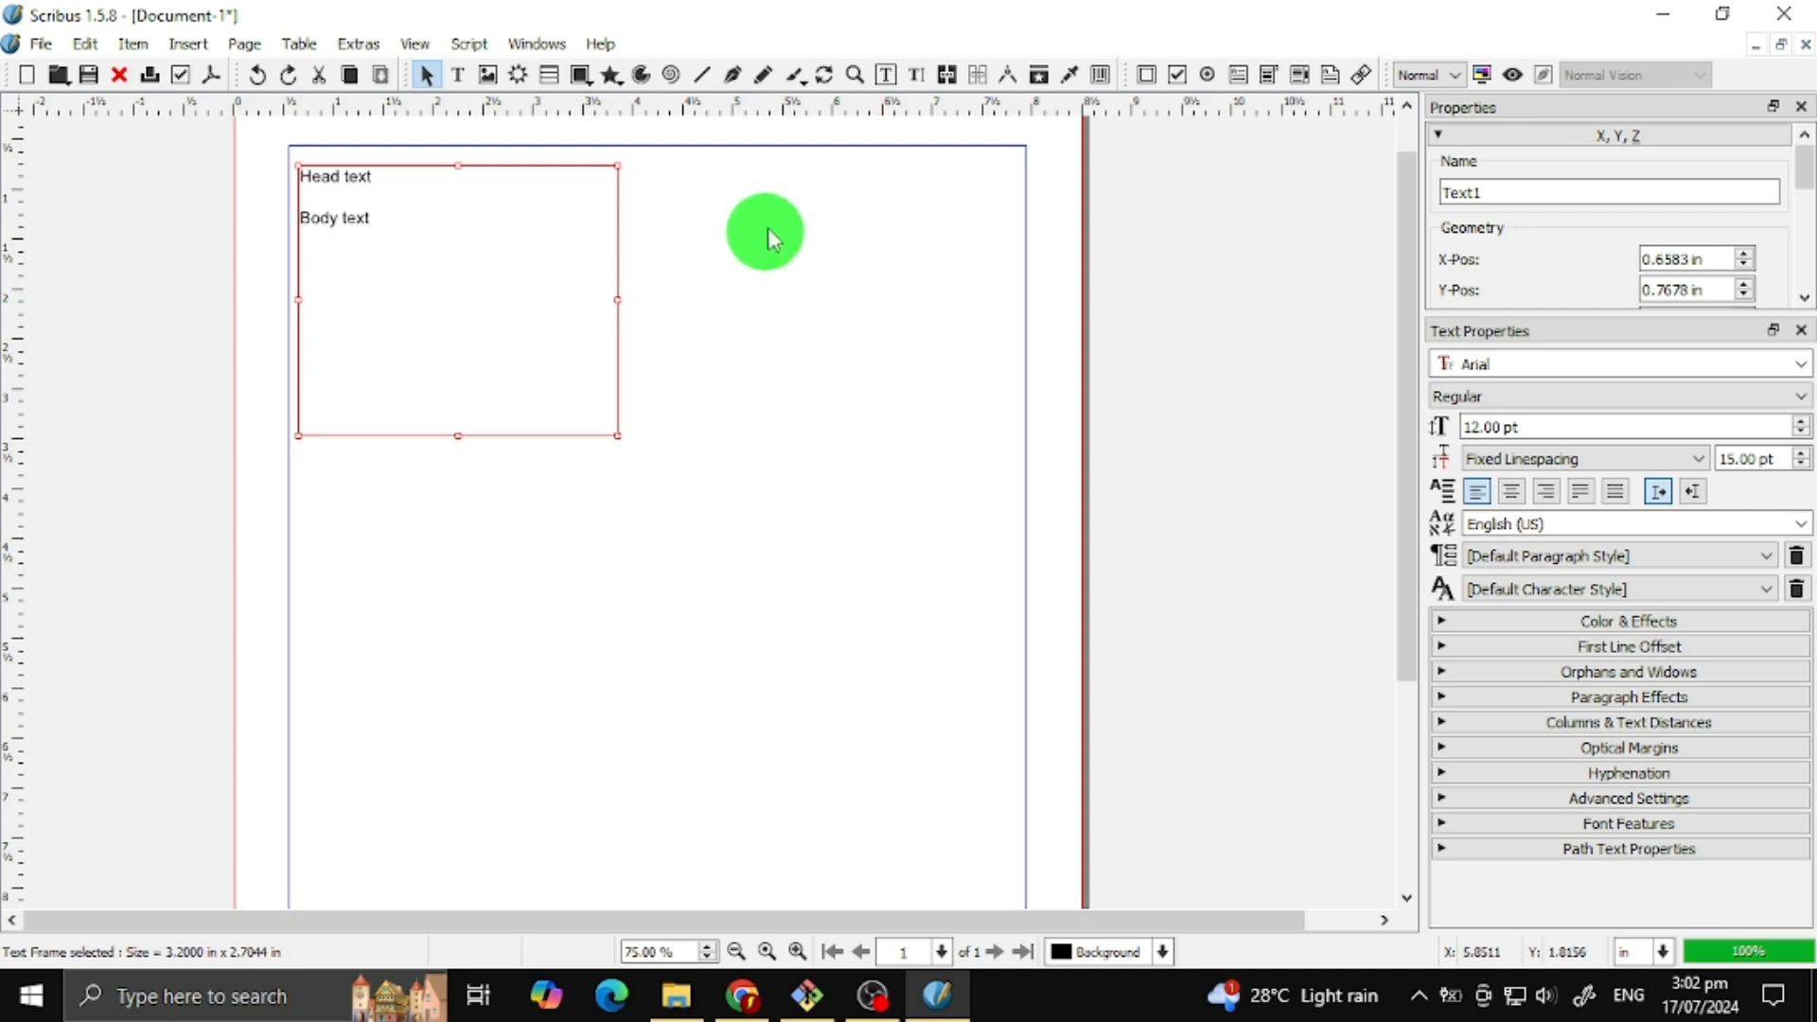
# - Apply the Body Text paragraph style to the "Body text" line in the text frame
pyautogui.doubleClick(360, 218)
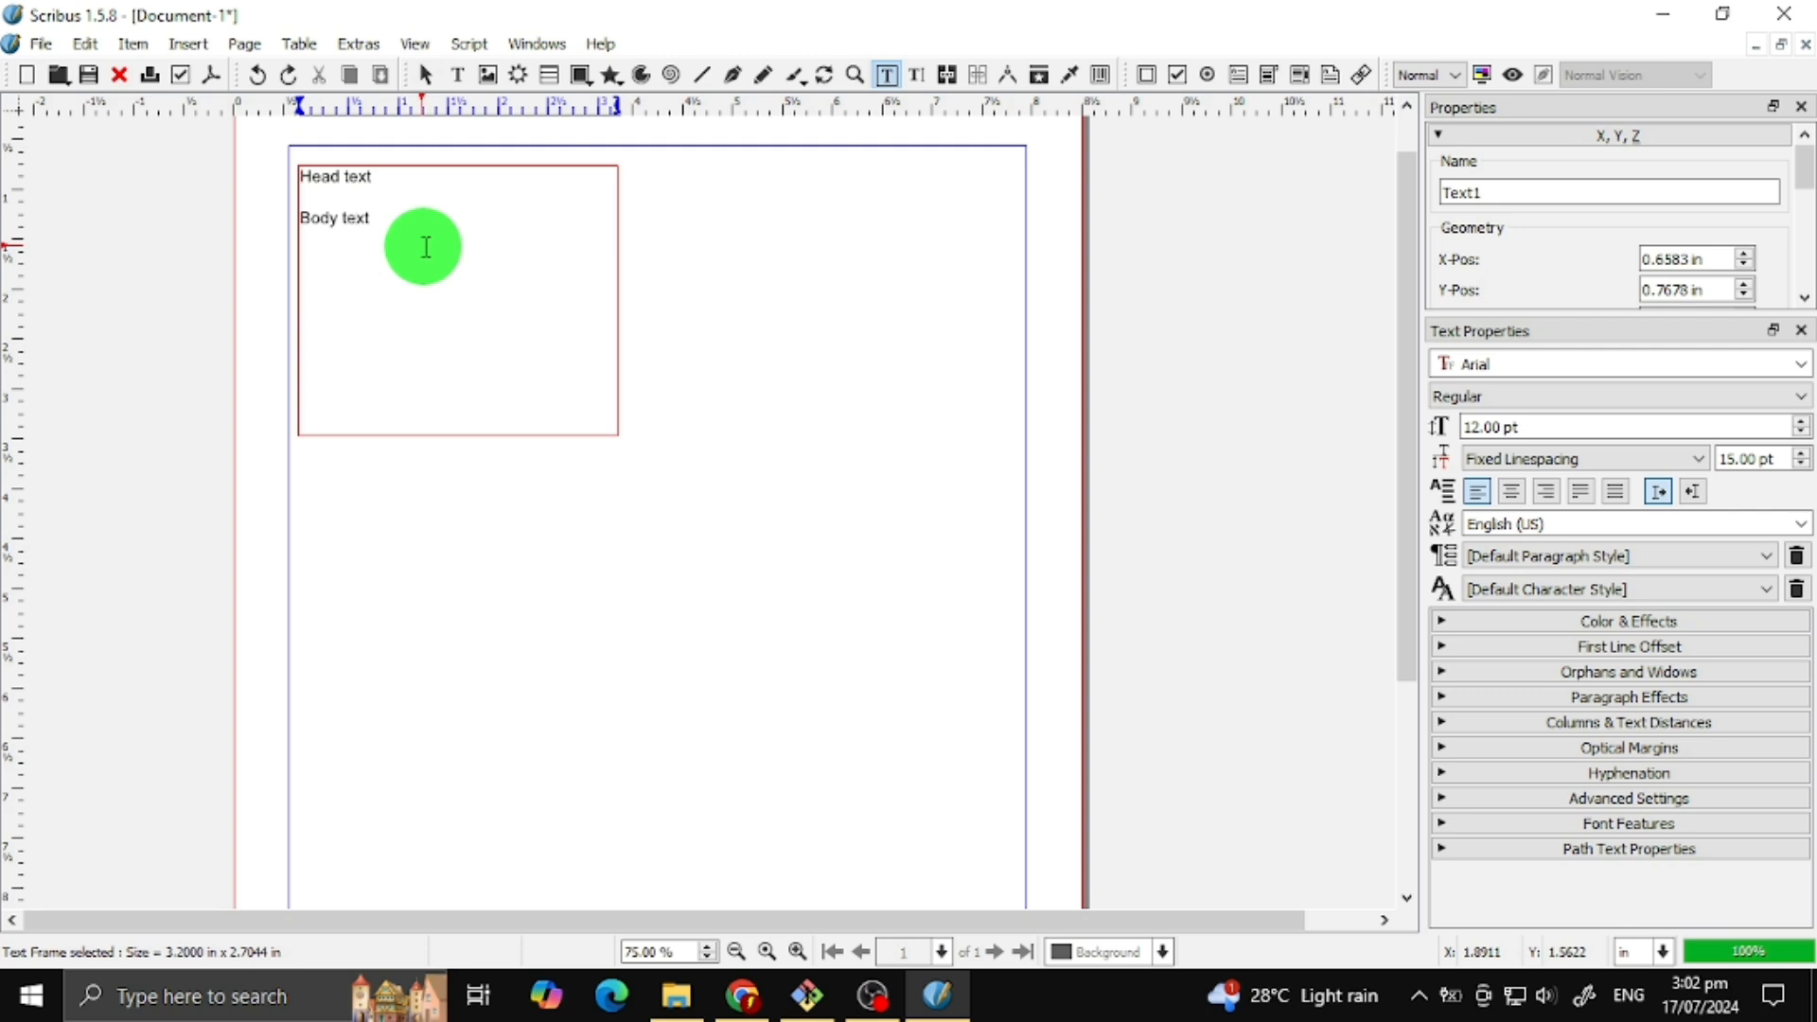
pyautogui.tripleClick(423, 244)
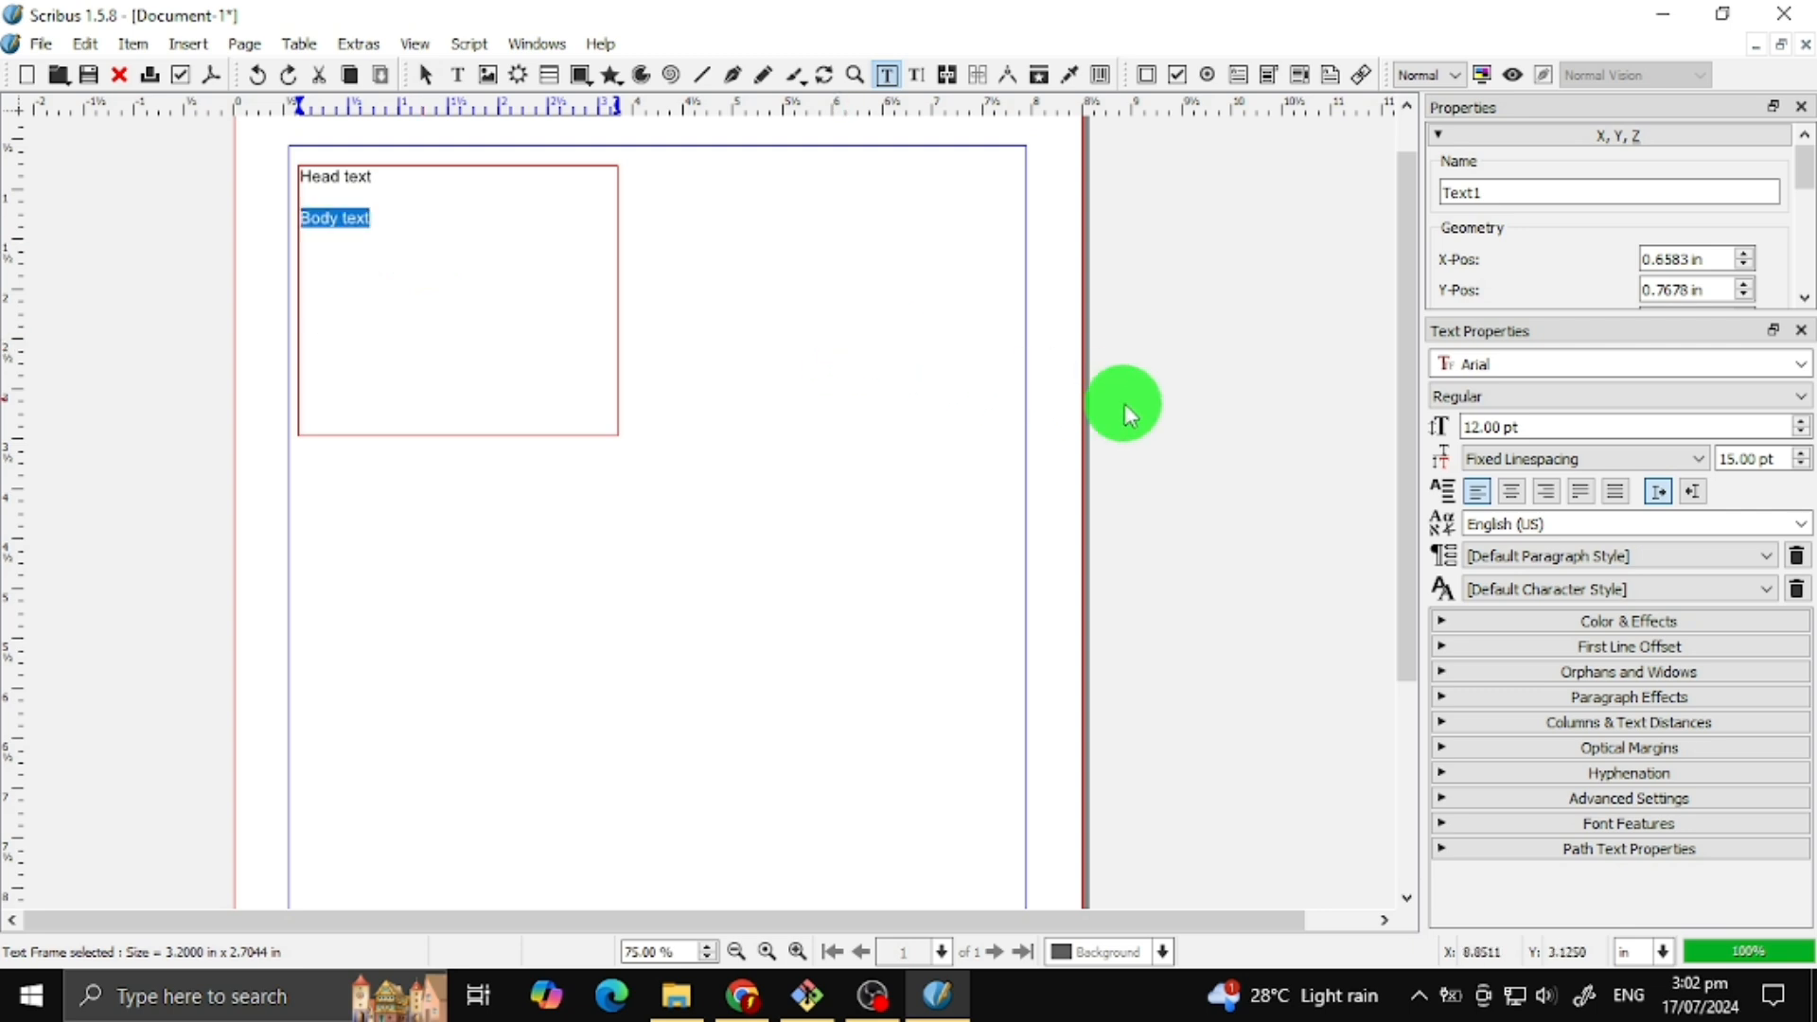
pyautogui.click(1523, 564)
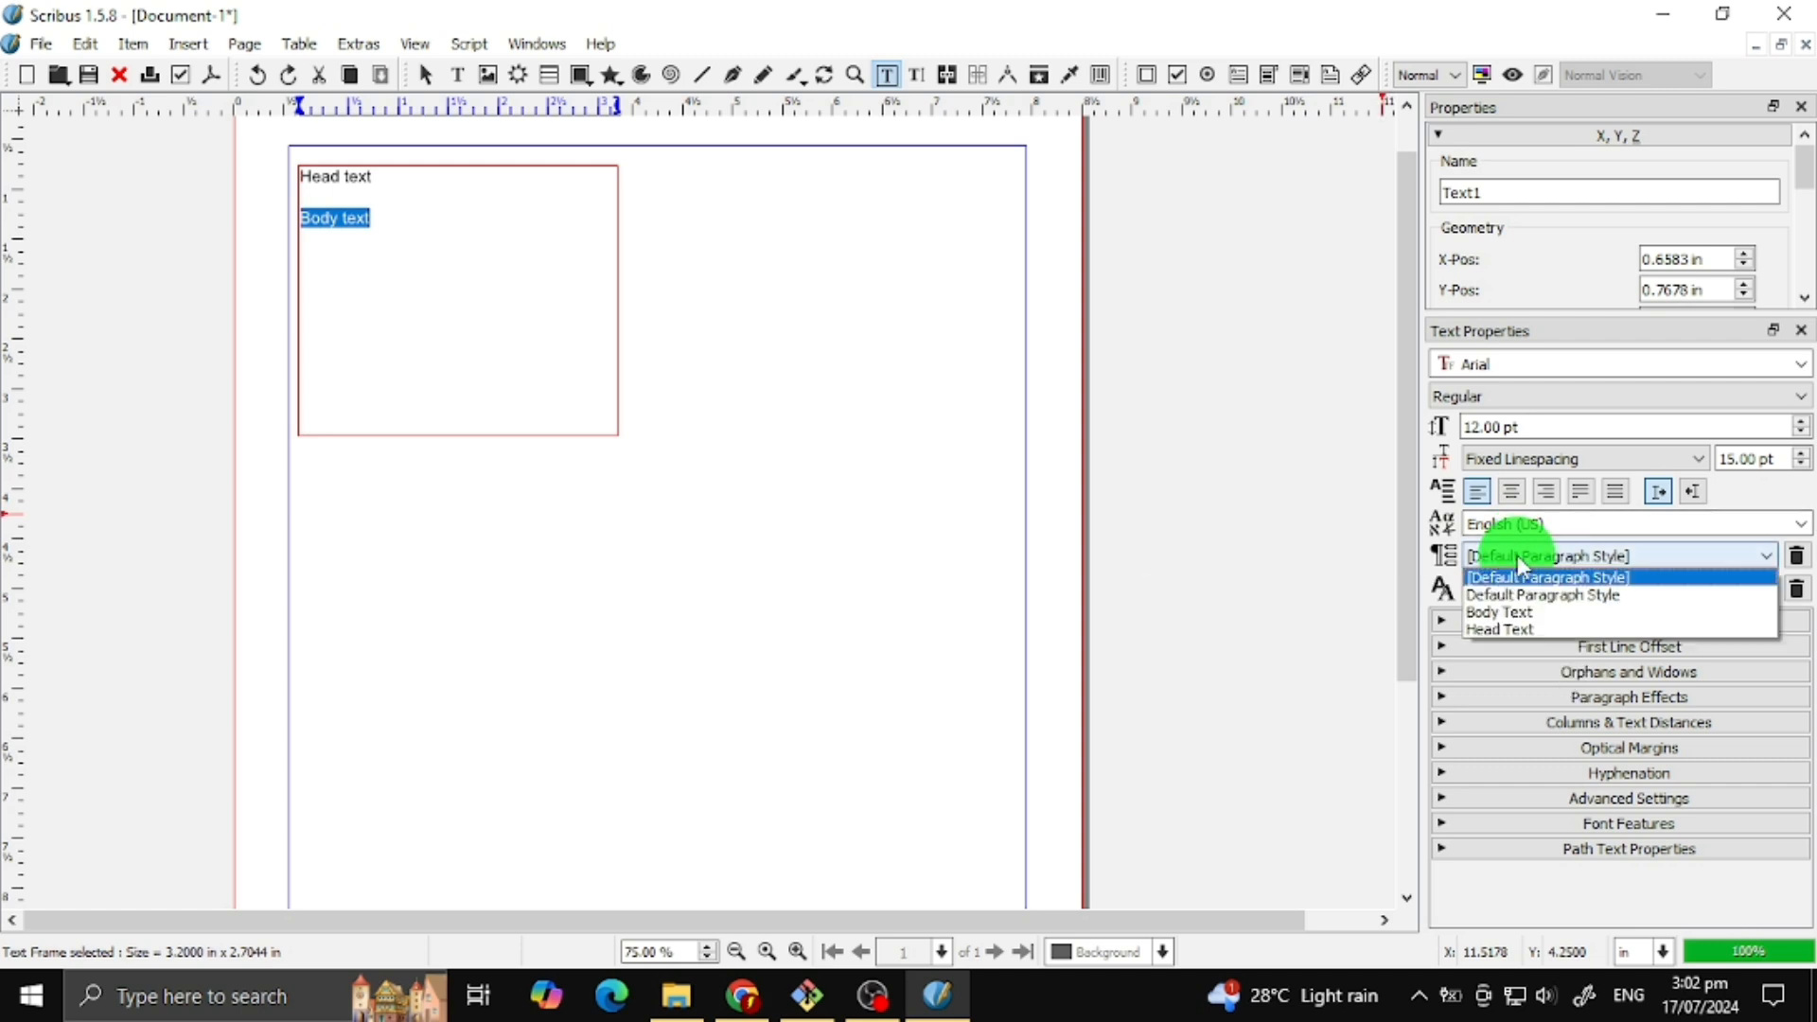
pyautogui.click(1506, 612)
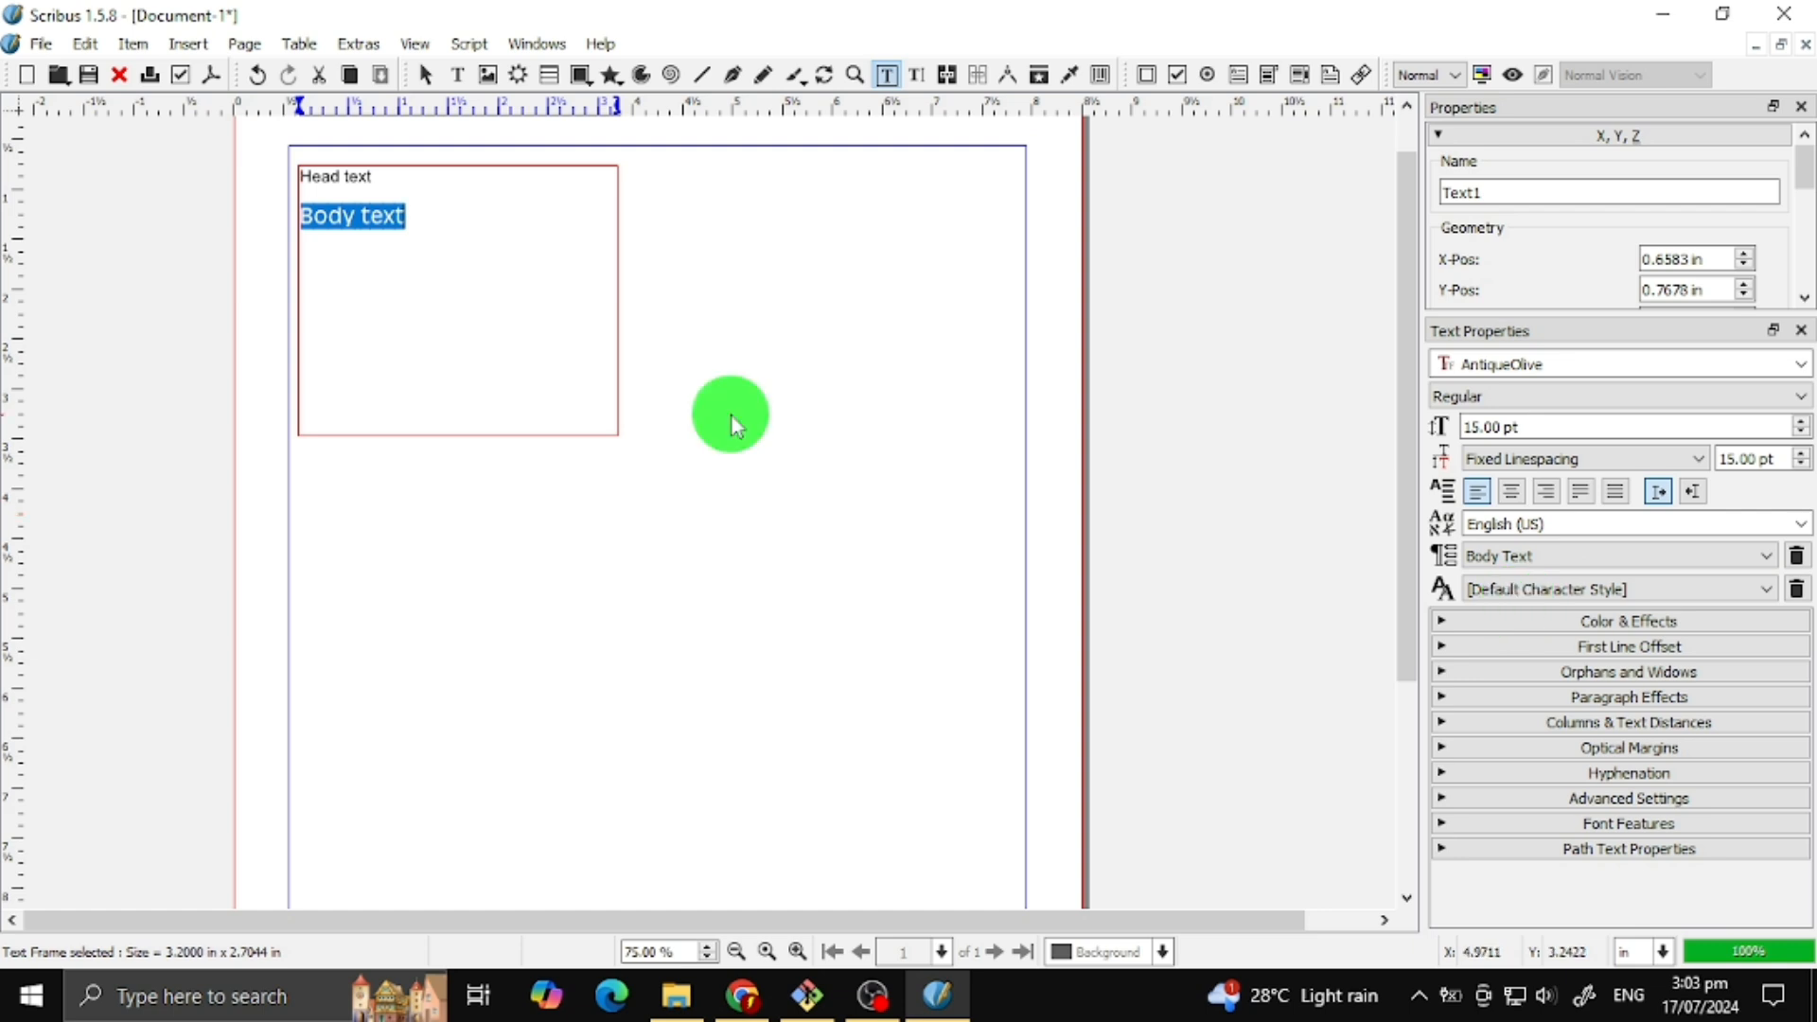
pyautogui.click(733, 422)
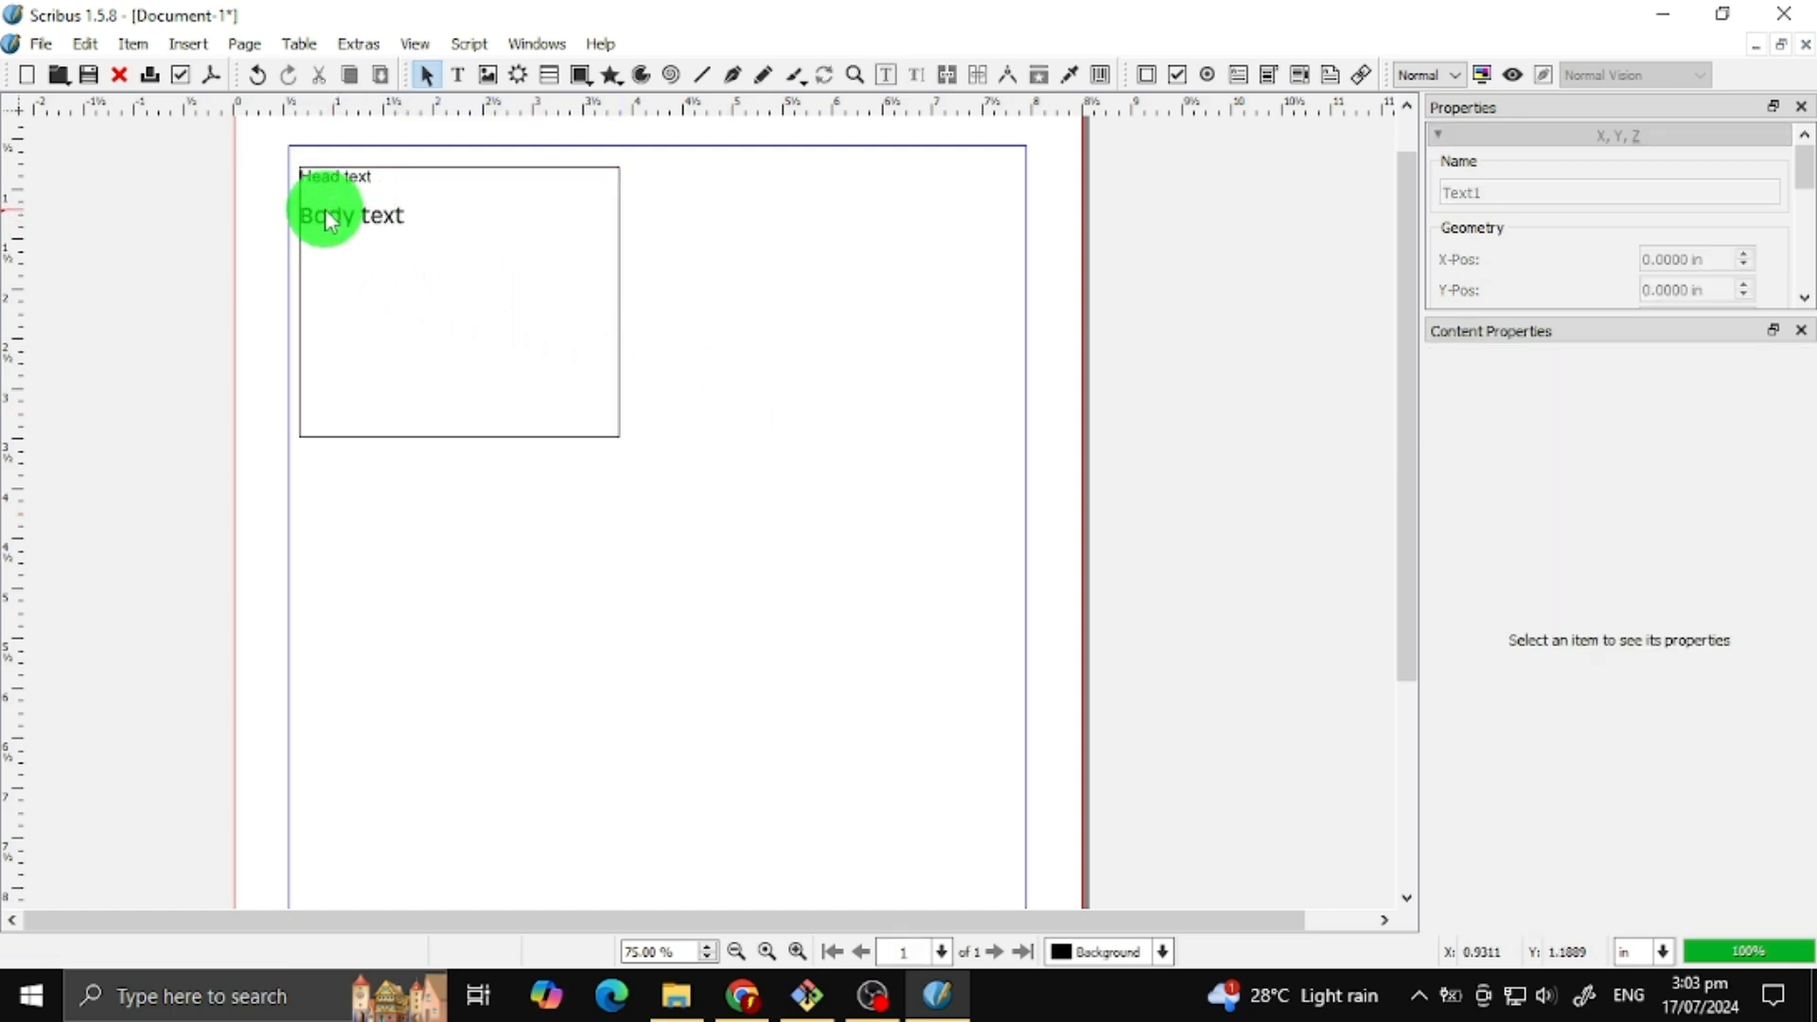
pyautogui.click(785, 490)
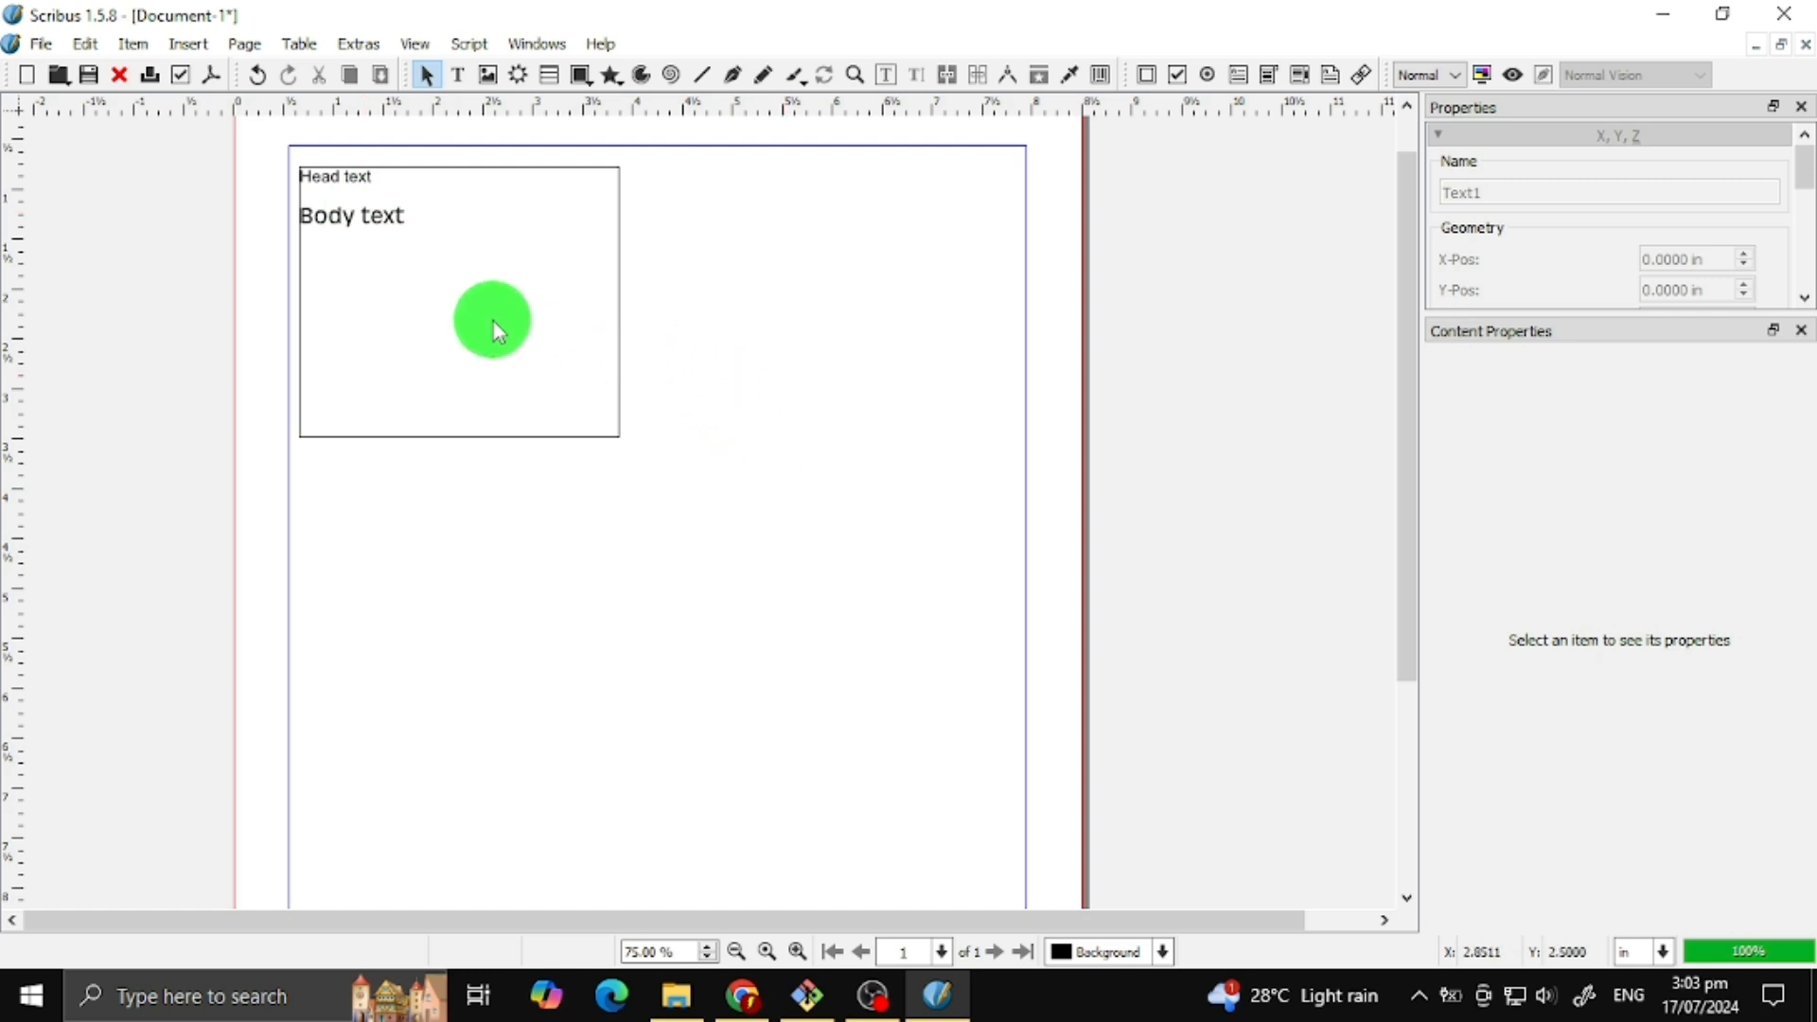
# - Apply the Head Text paragraph style to the "Head text" line in the text frame
pyautogui.click(450, 227)
pyautogui.doubleClick(312, 176)
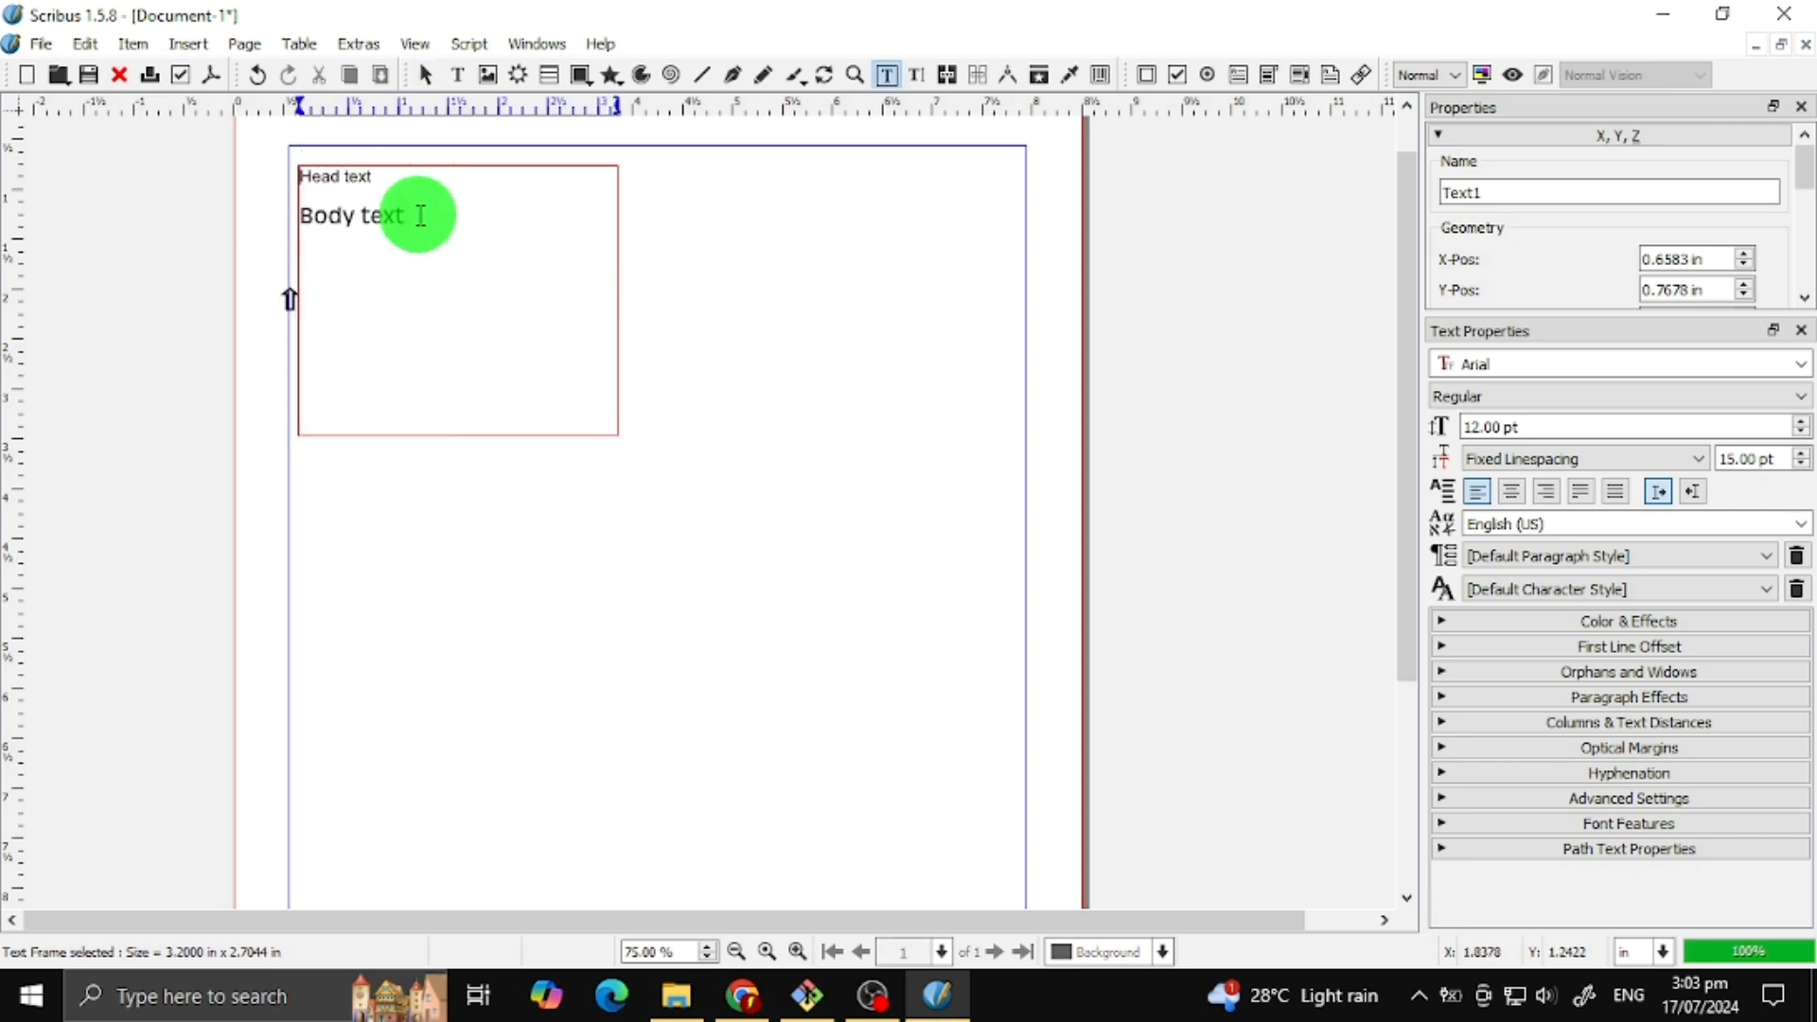
pyautogui.press('Home')
pyautogui.hotkey('shift', 'End')
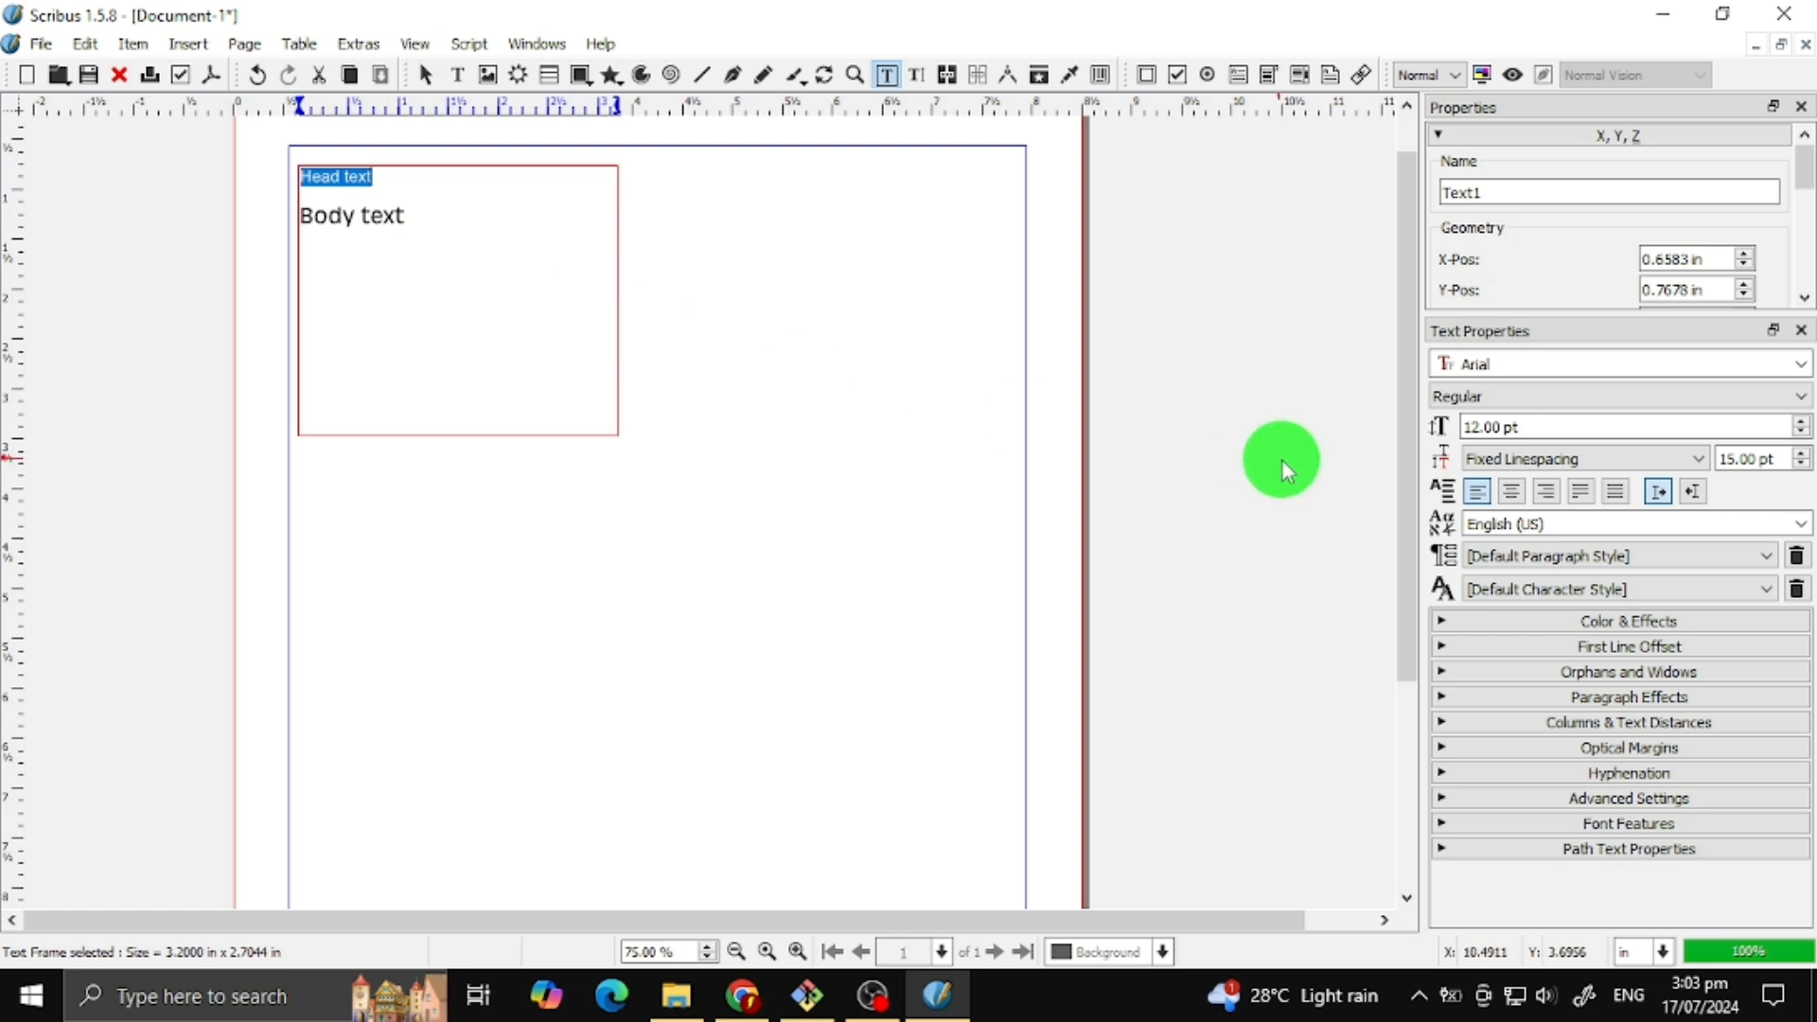
pyautogui.click(1505, 556)
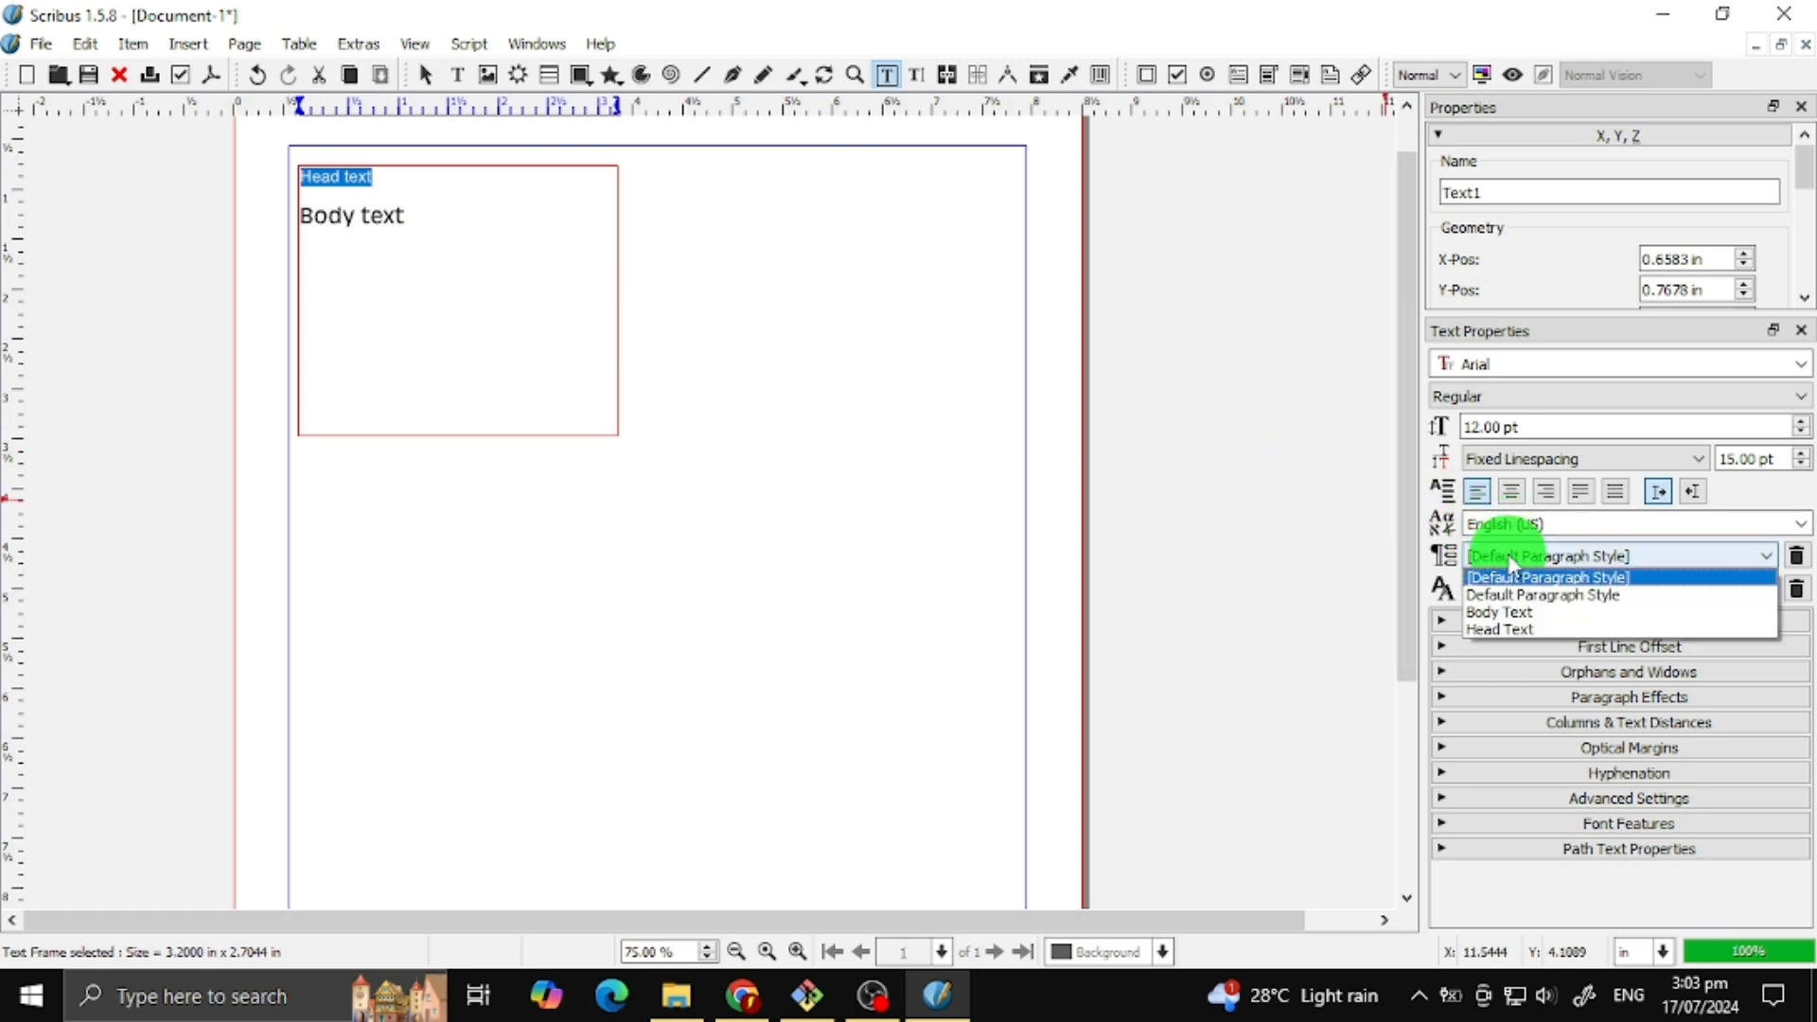
pyautogui.click(1509, 633)
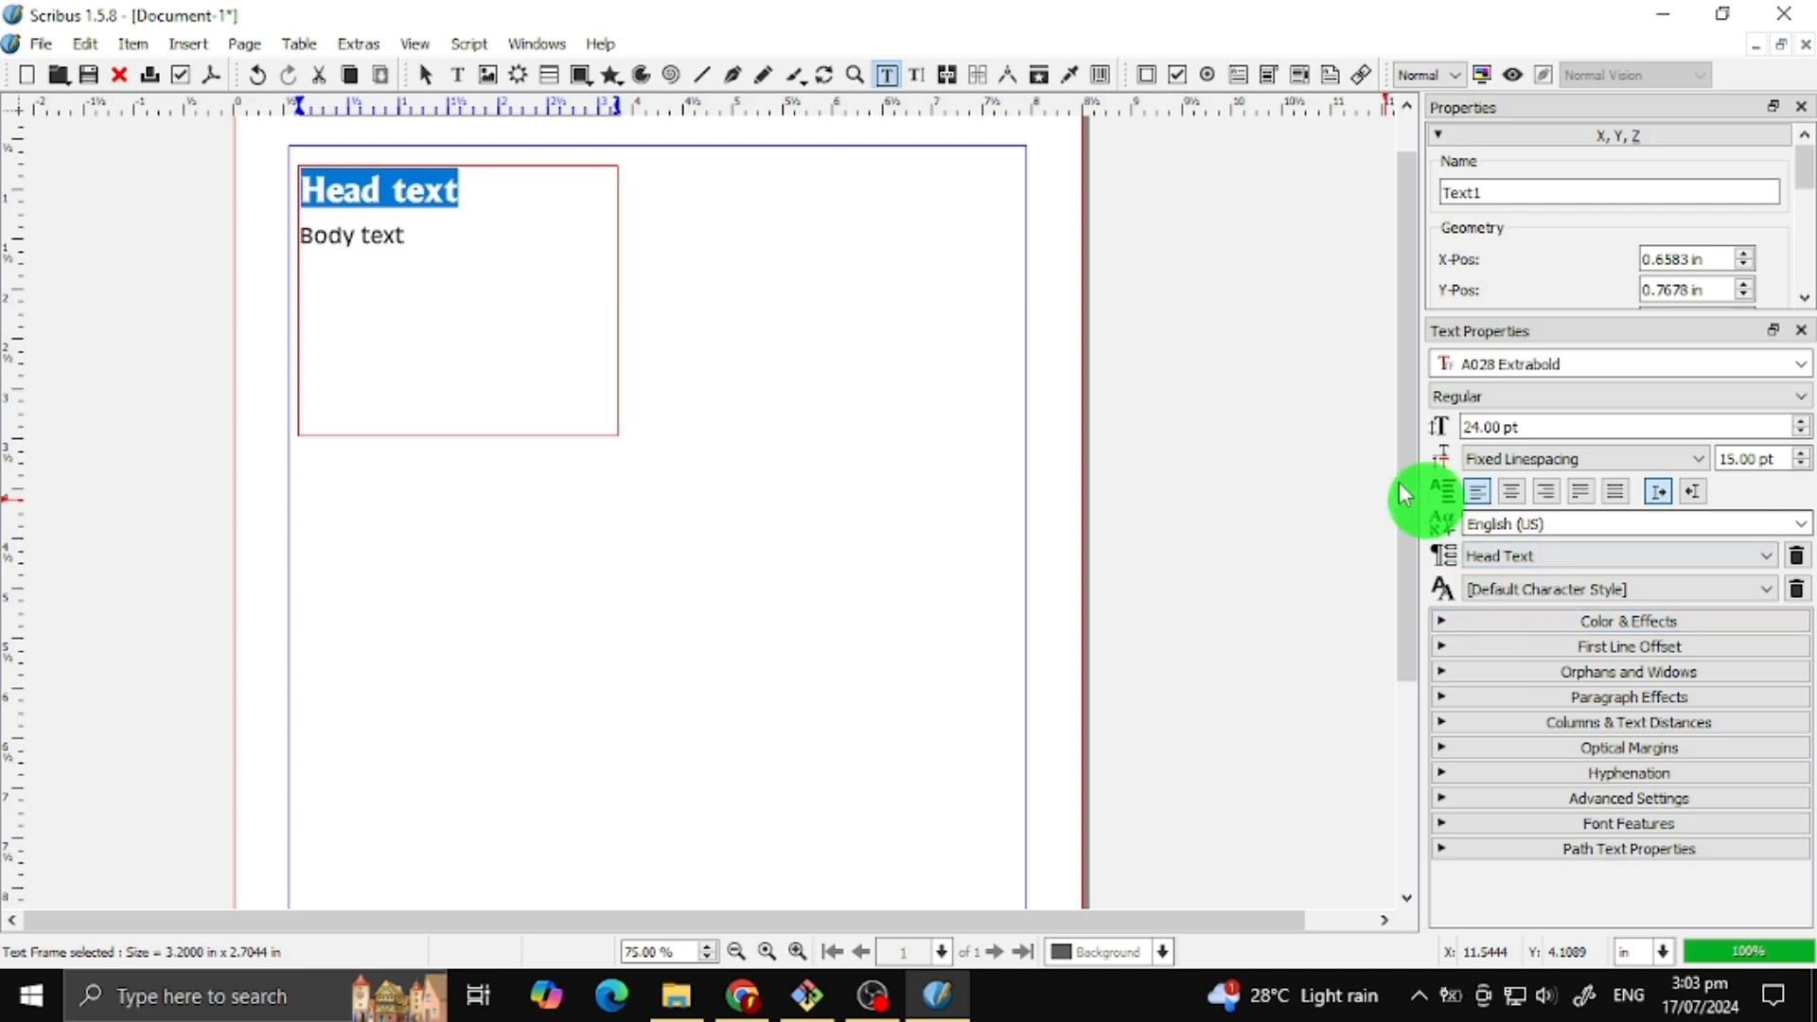
pyautogui.click(883, 353)
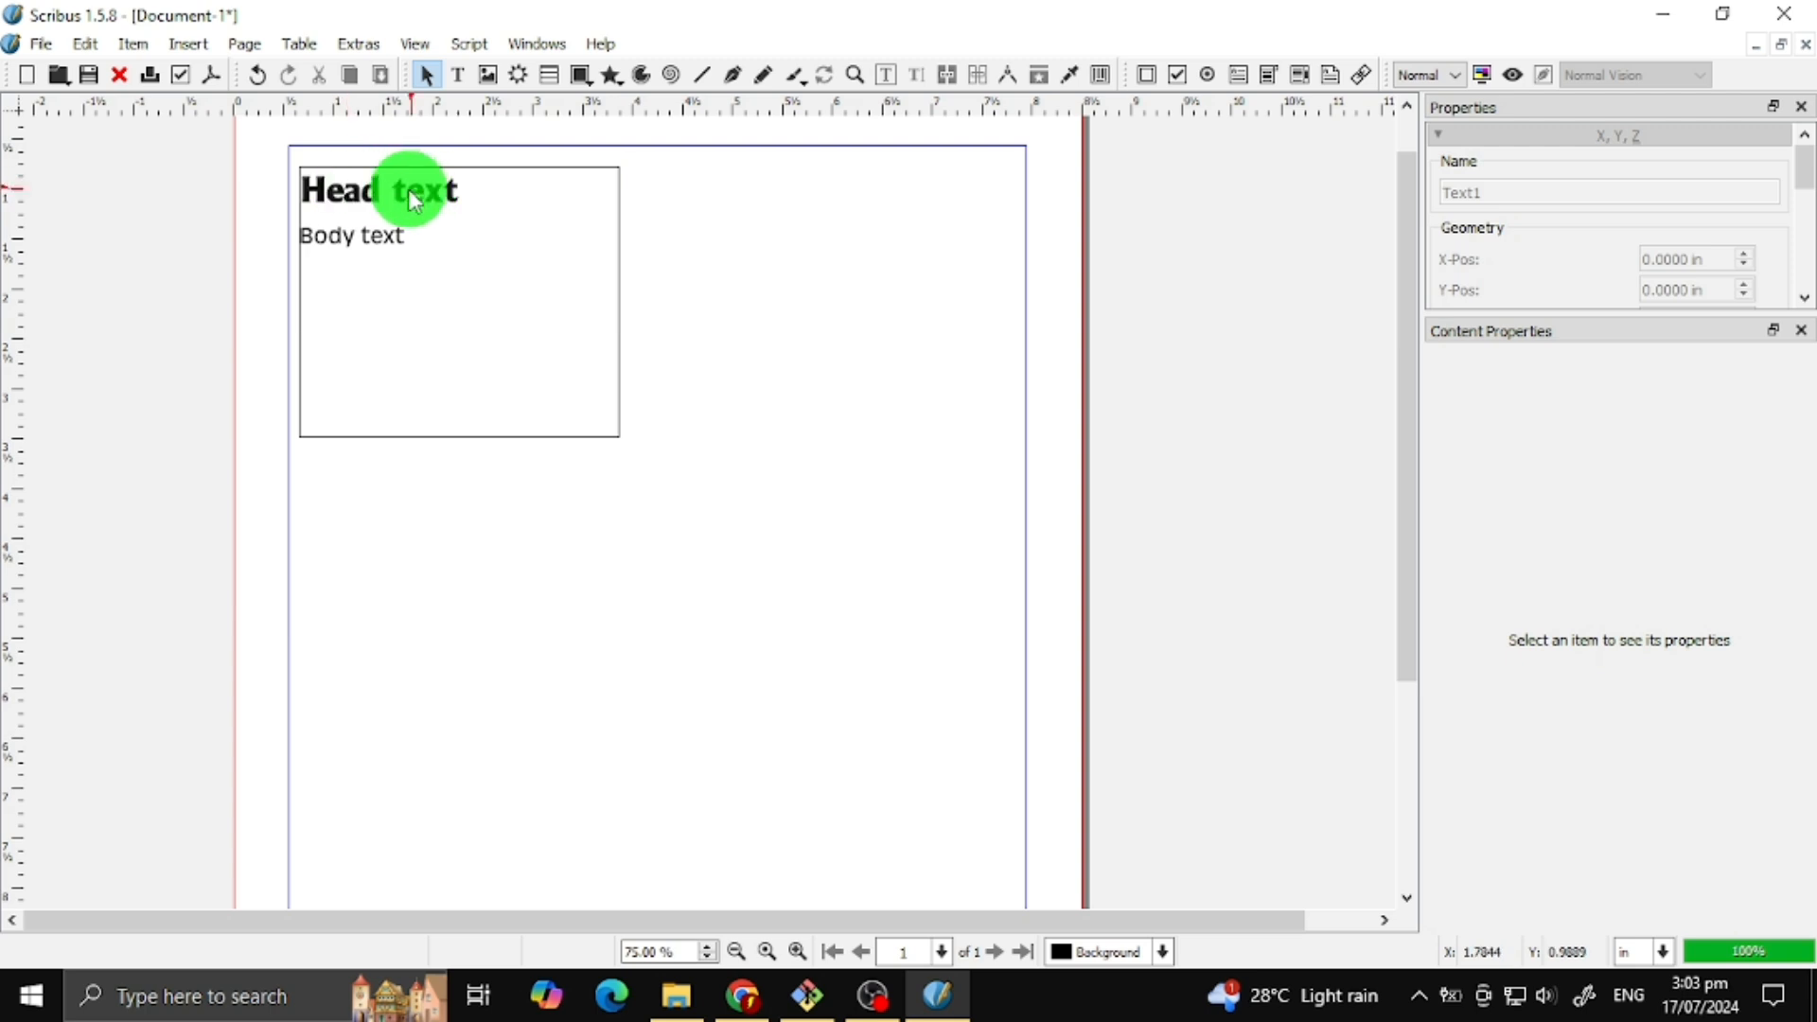
pyautogui.click(782, 433)
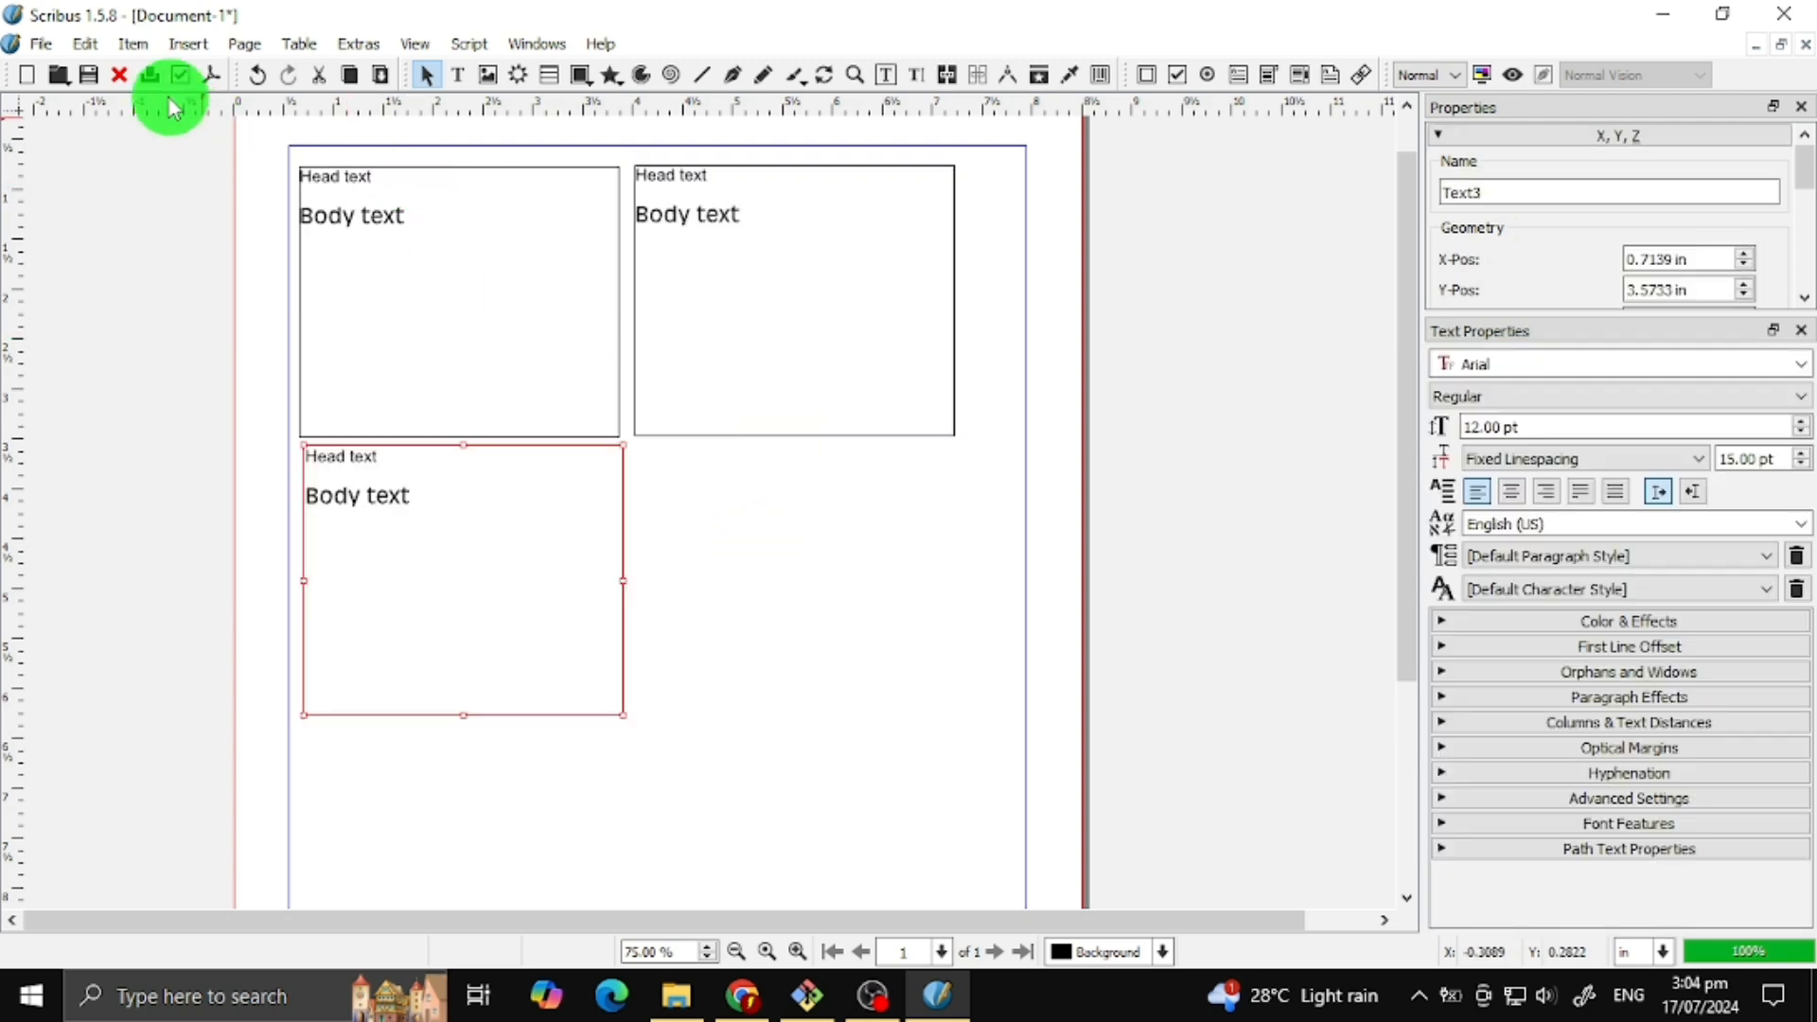
# - Open the Body Text paragraph style for editing in the Style Manager, keeping the text frames in view
pyautogui.click(85, 44)
pyautogui.click(120, 620)
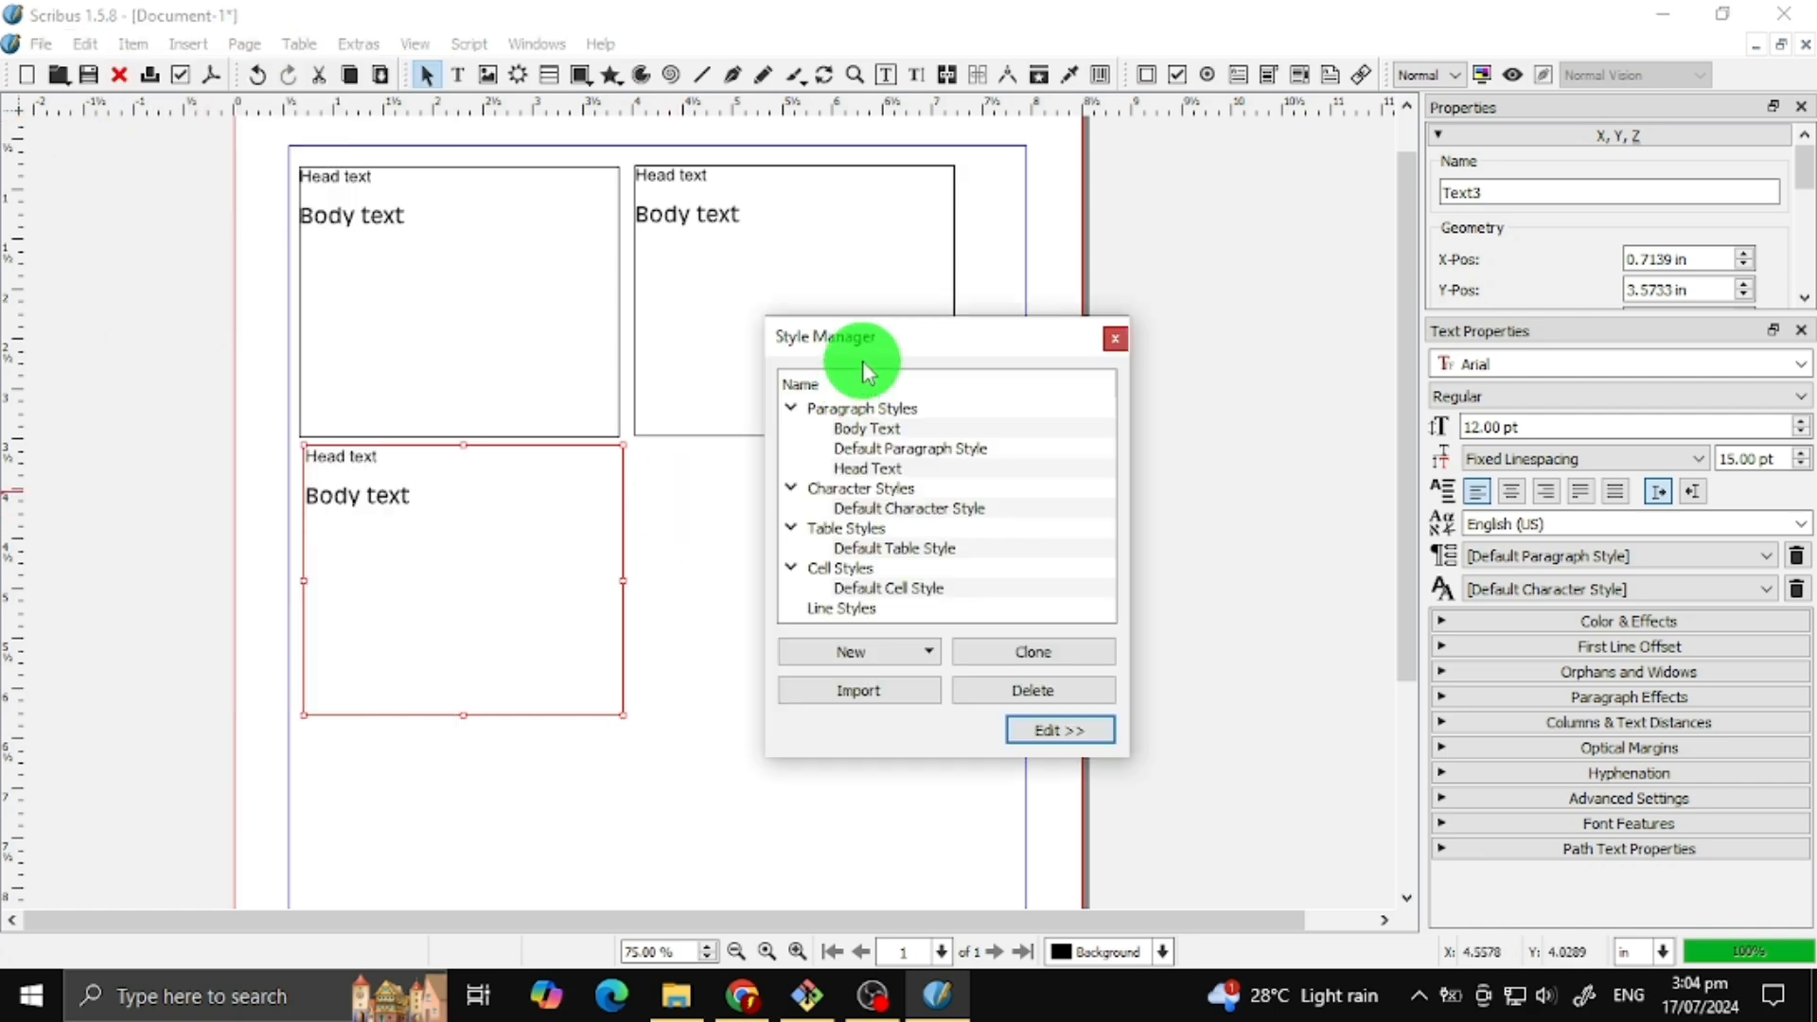
pyautogui.moveTo(856, 357); pyautogui.dragTo(1205, 176)
pyautogui.click(1230, 272)
pyautogui.click(1396, 571)
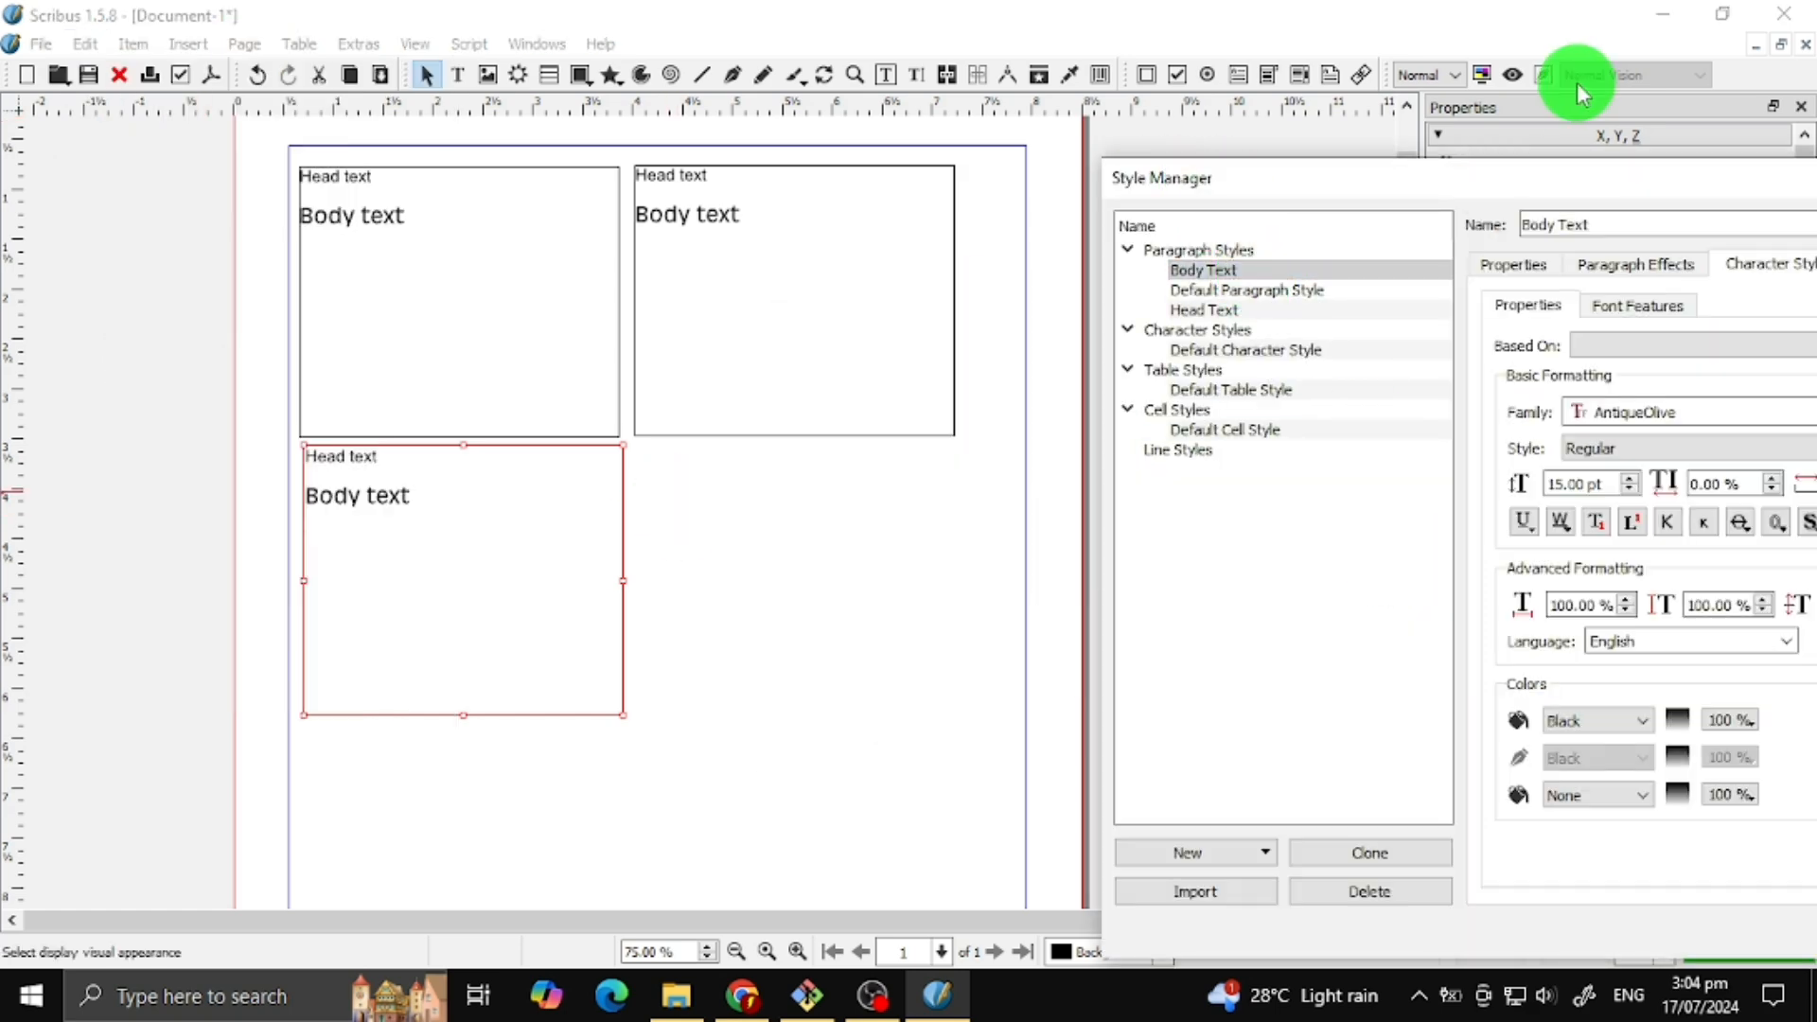
pyautogui.moveTo(1553, 178); pyautogui.dragTo(1221, 76)
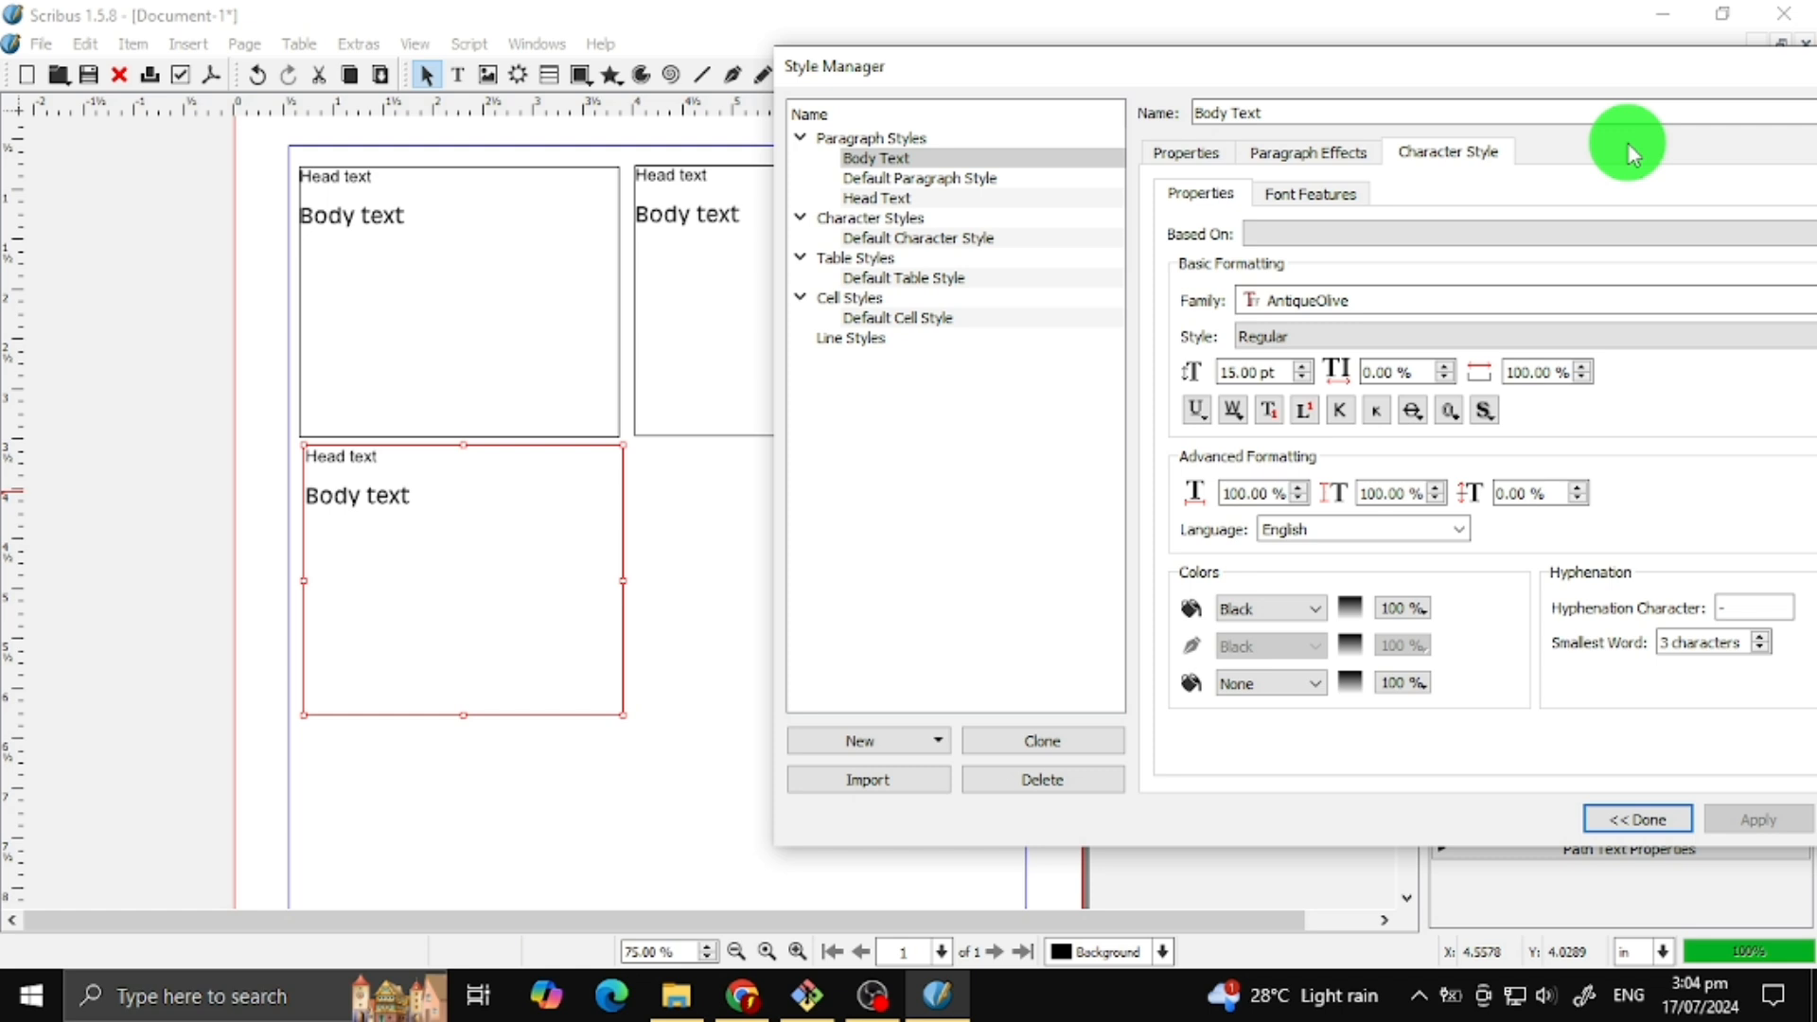
# - Set the Body Text style's character size to 20 pt and font family to Algerian, and apply the changes
pyautogui.doubleClick(1254, 372)
pyautogui.scroll(2, 1258, 371)
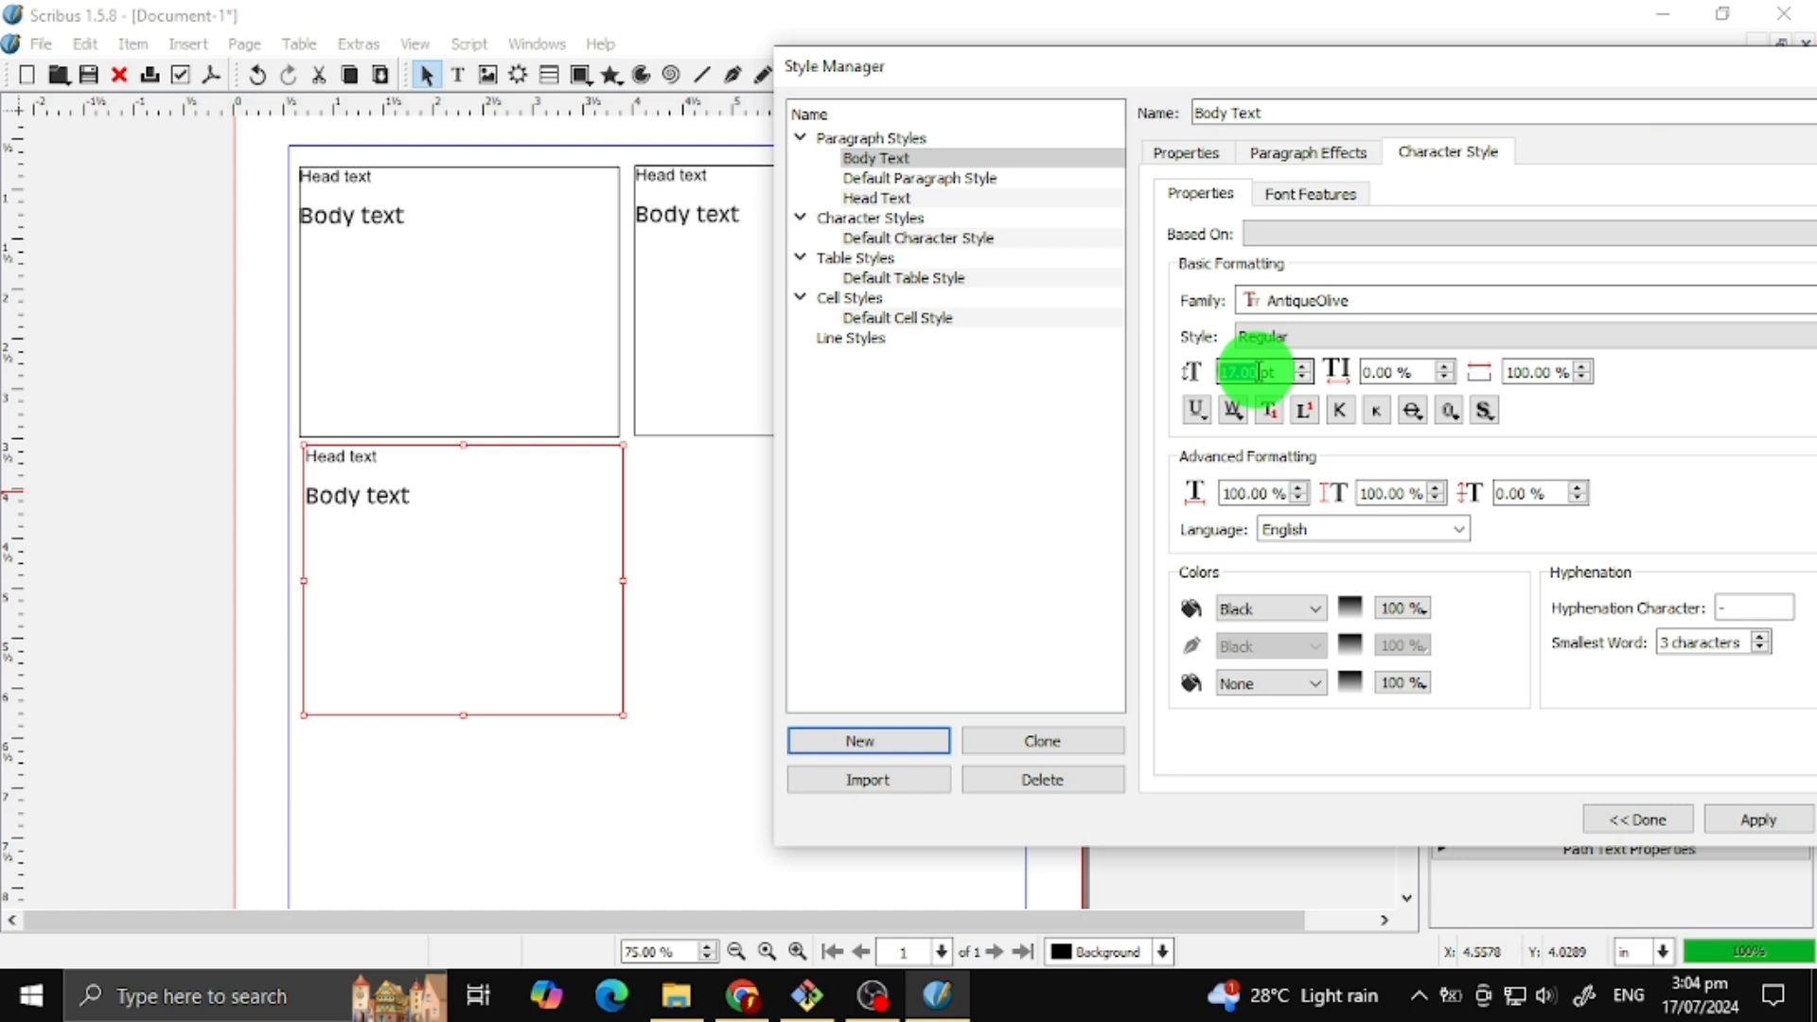
pyautogui.scroll(3, 1257, 372)
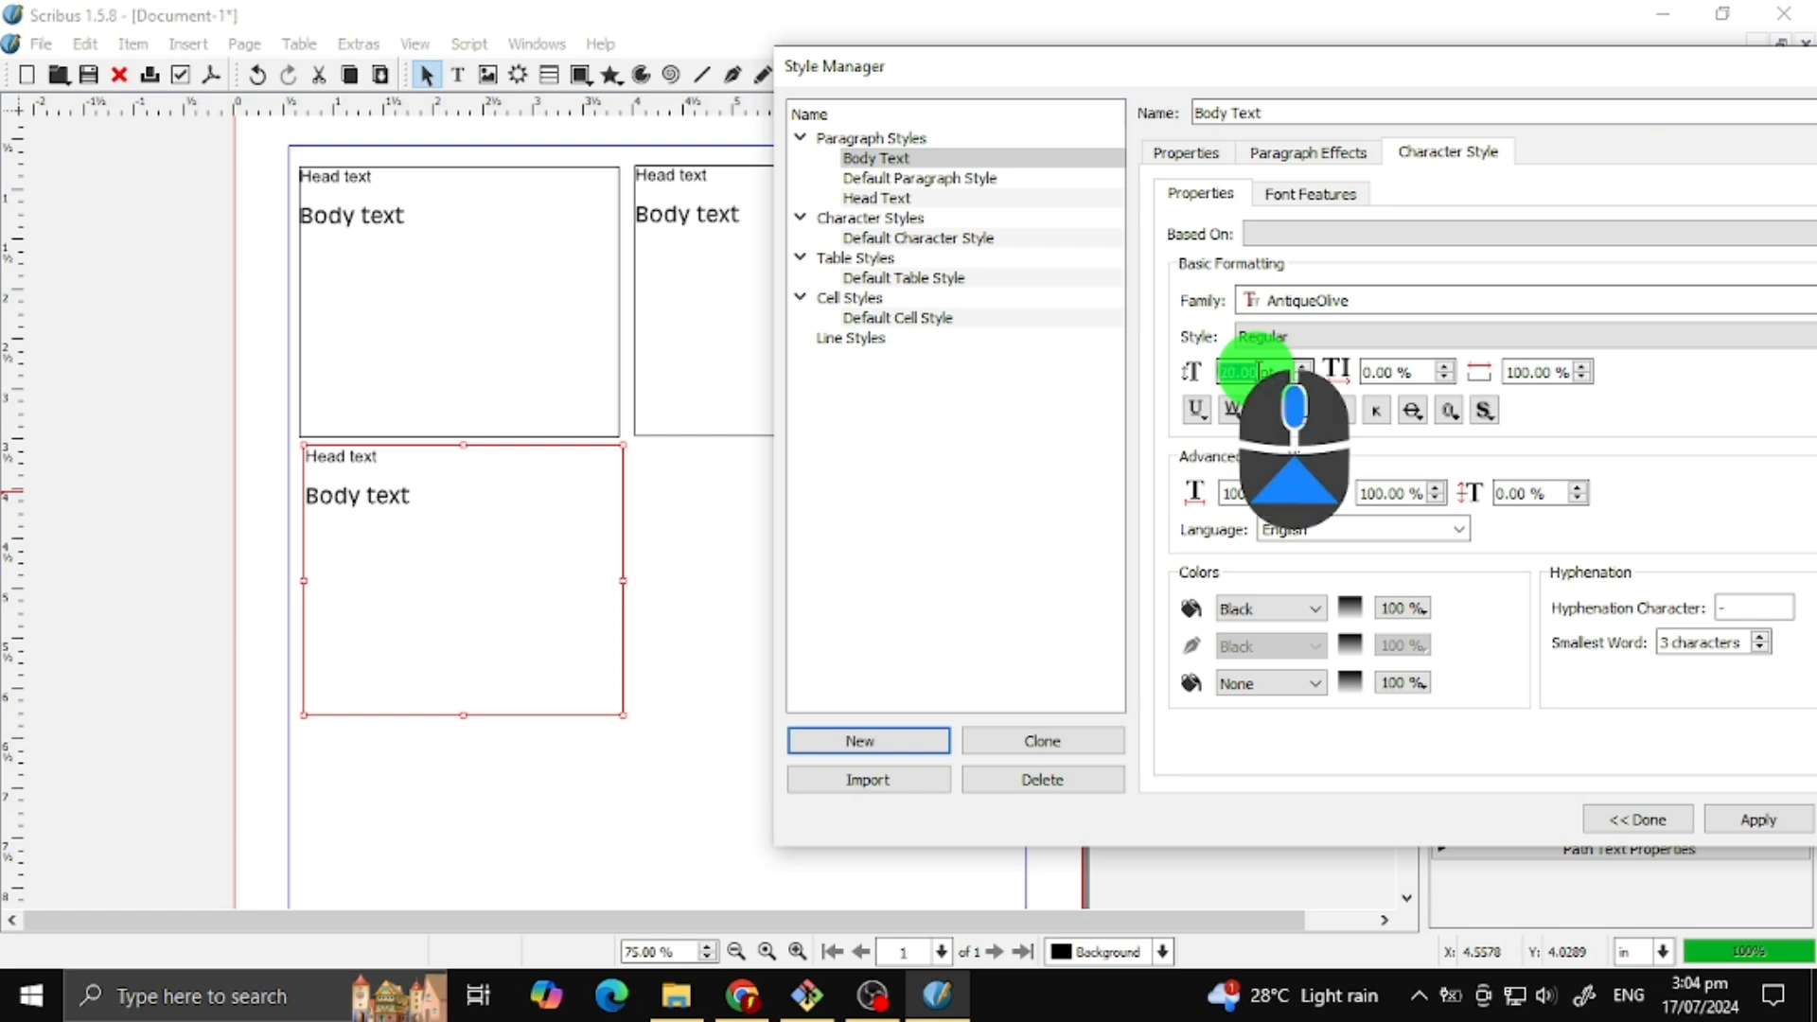
pyautogui.click(1746, 297)
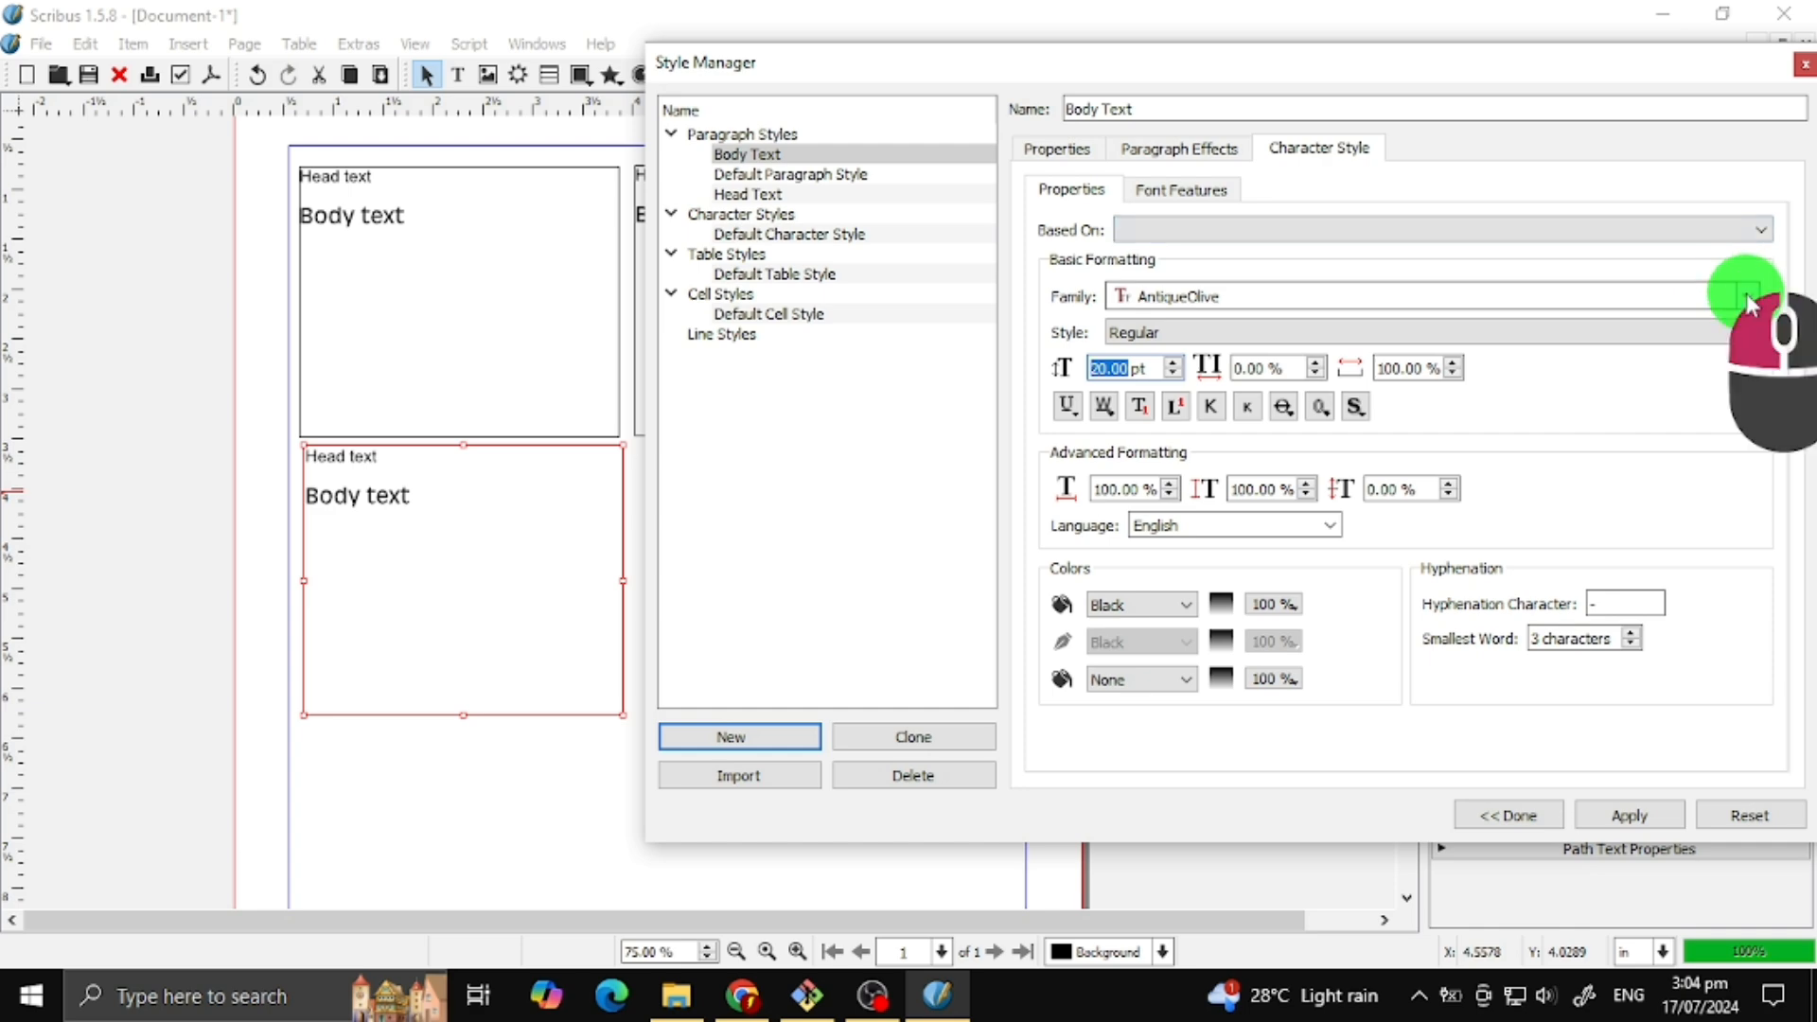
pyautogui.click(1423, 486)
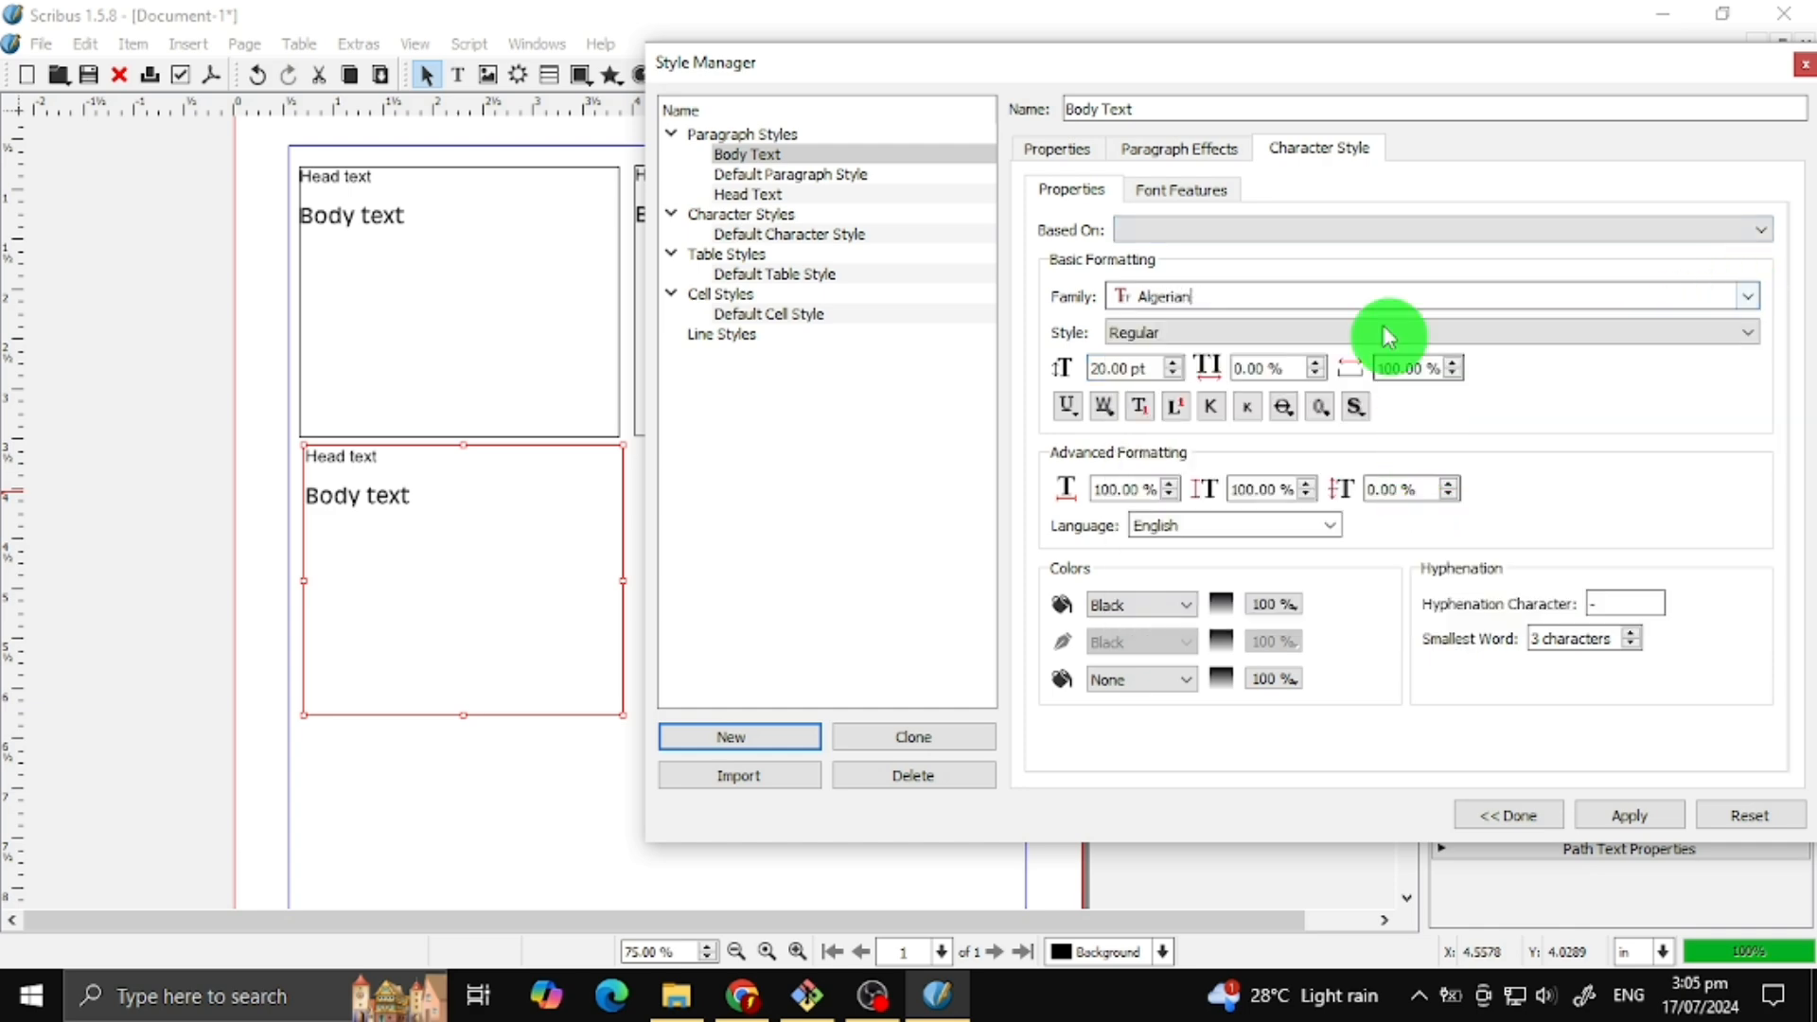
pyautogui.moveTo(1295, 71); pyautogui.dragTo(1433, 65)
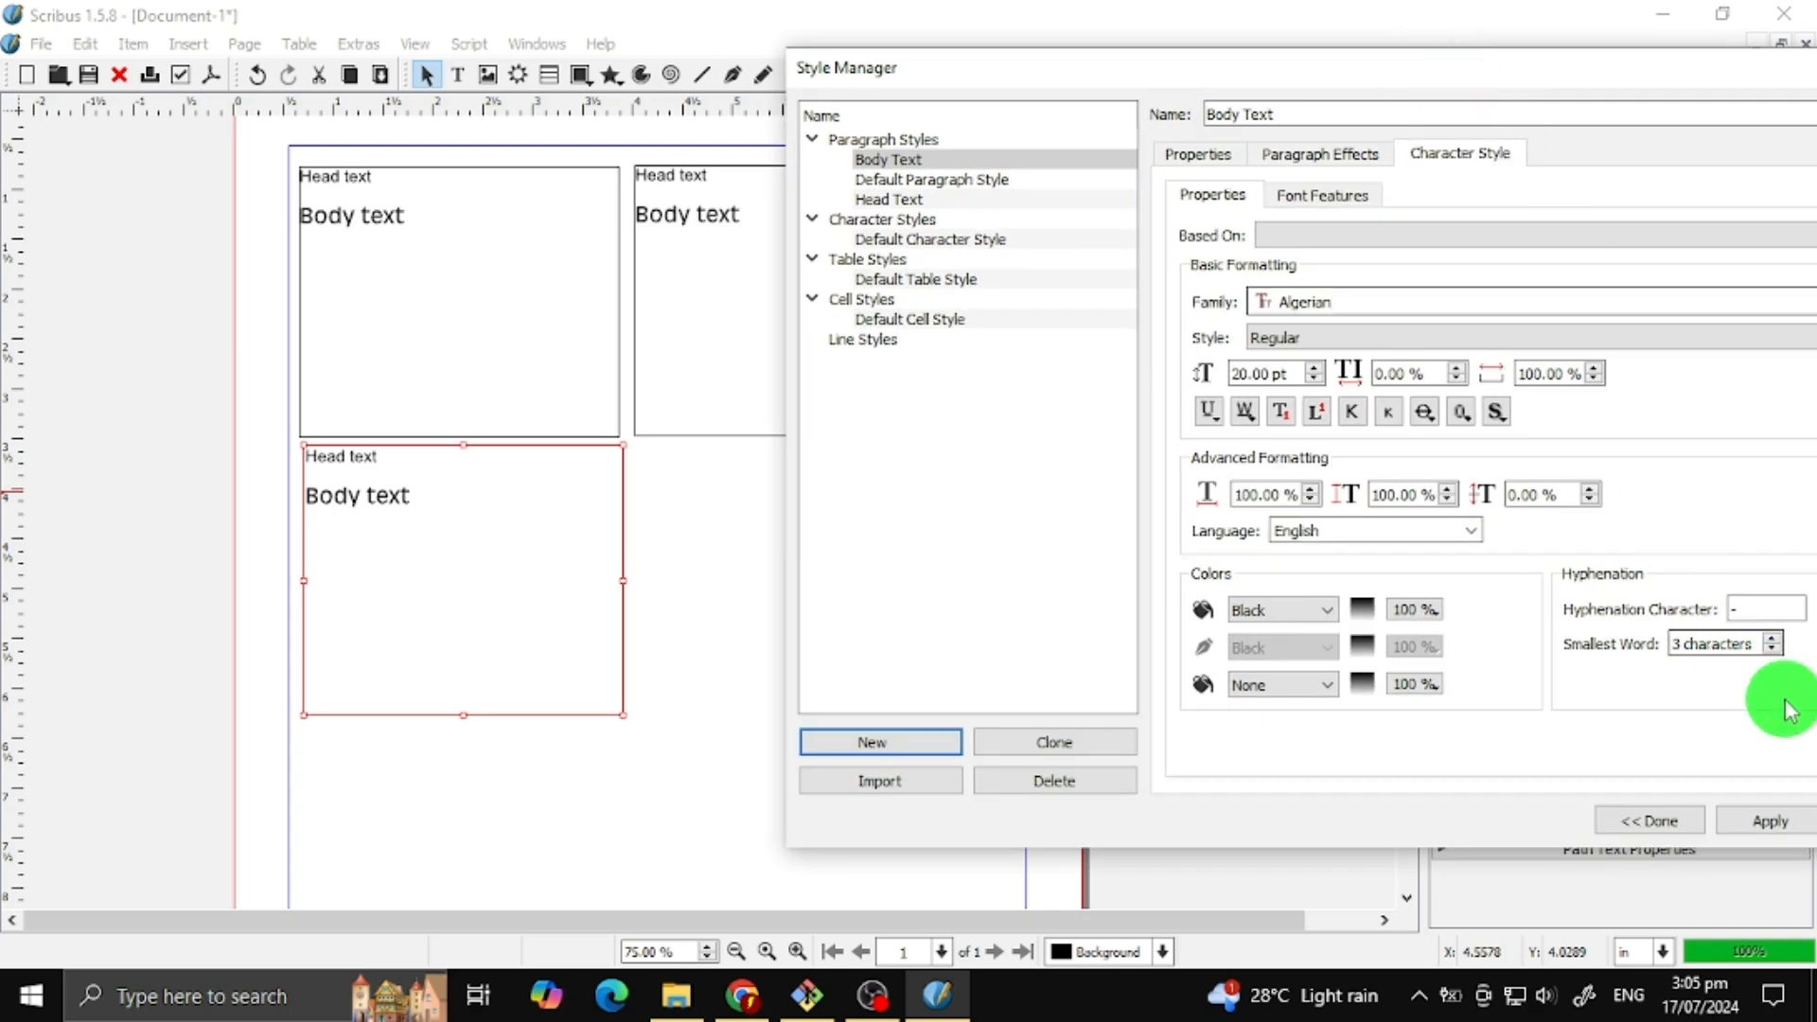
pyautogui.click(1769, 825)
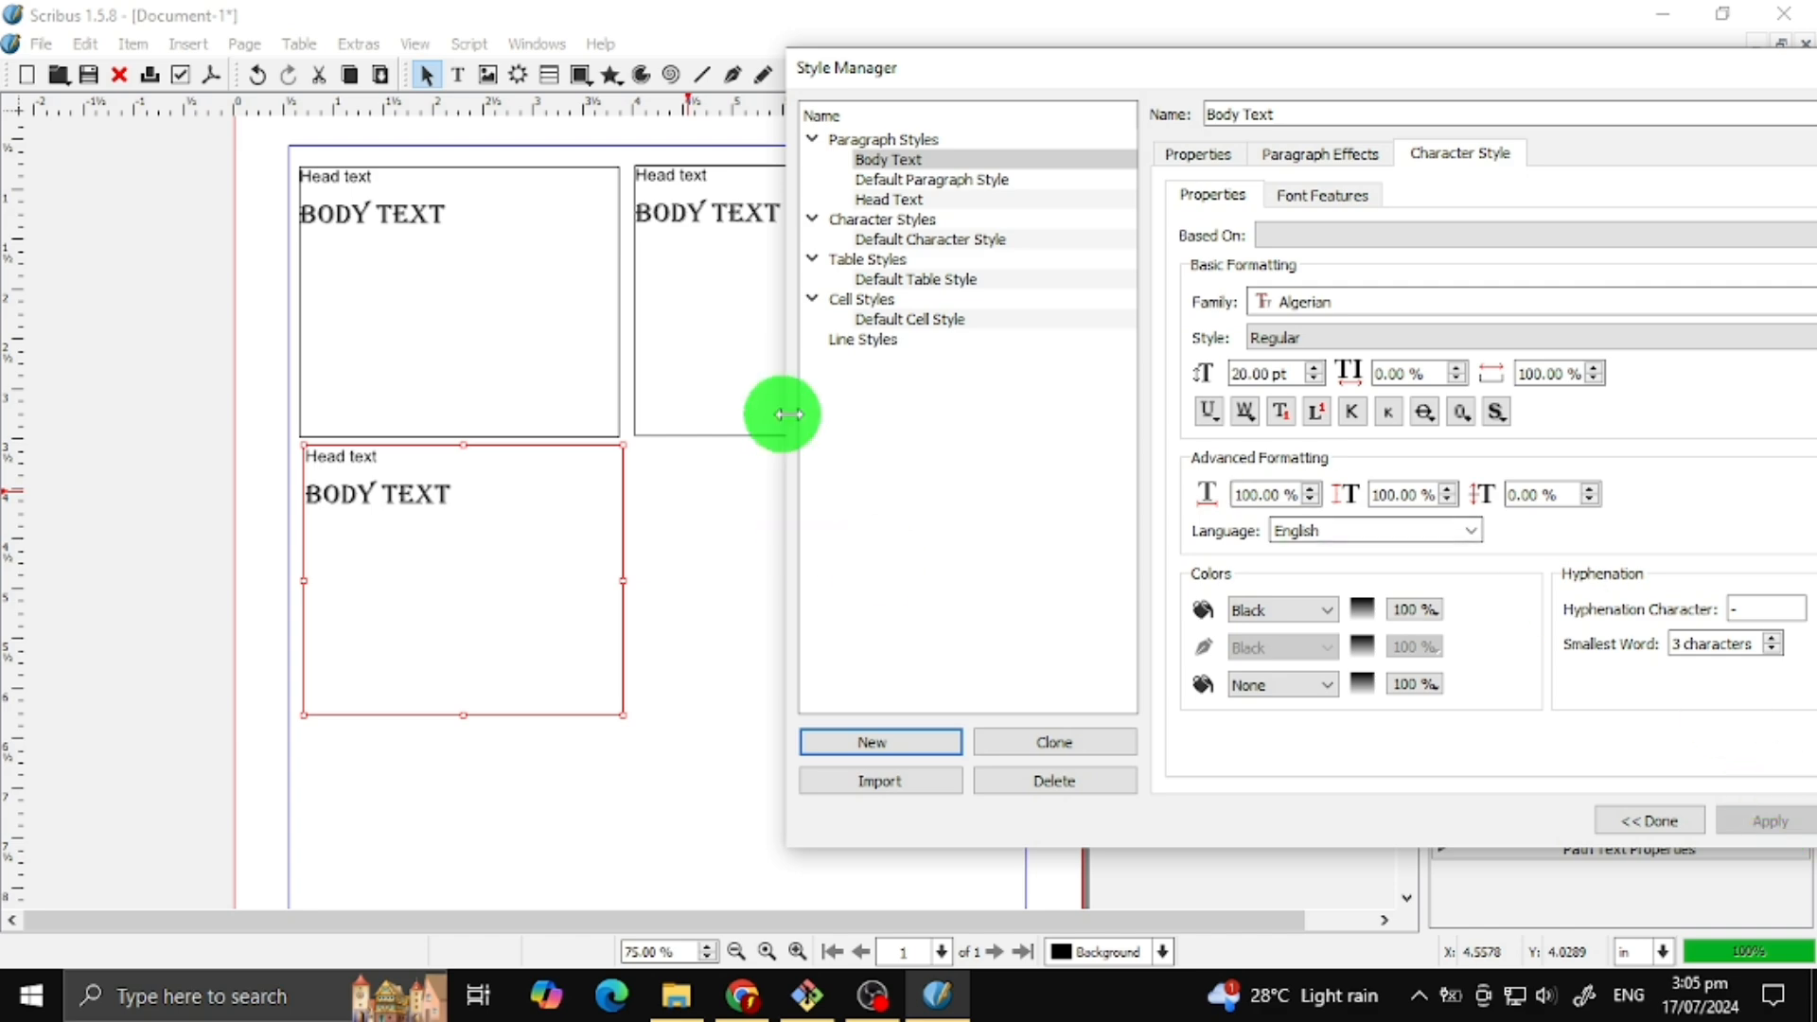
# - Finish editing the Body Text style and close the Style Manager
pyautogui.moveTo(1254, 68); pyautogui.dragTo(1164, 663)
pyautogui.click(963, 481)
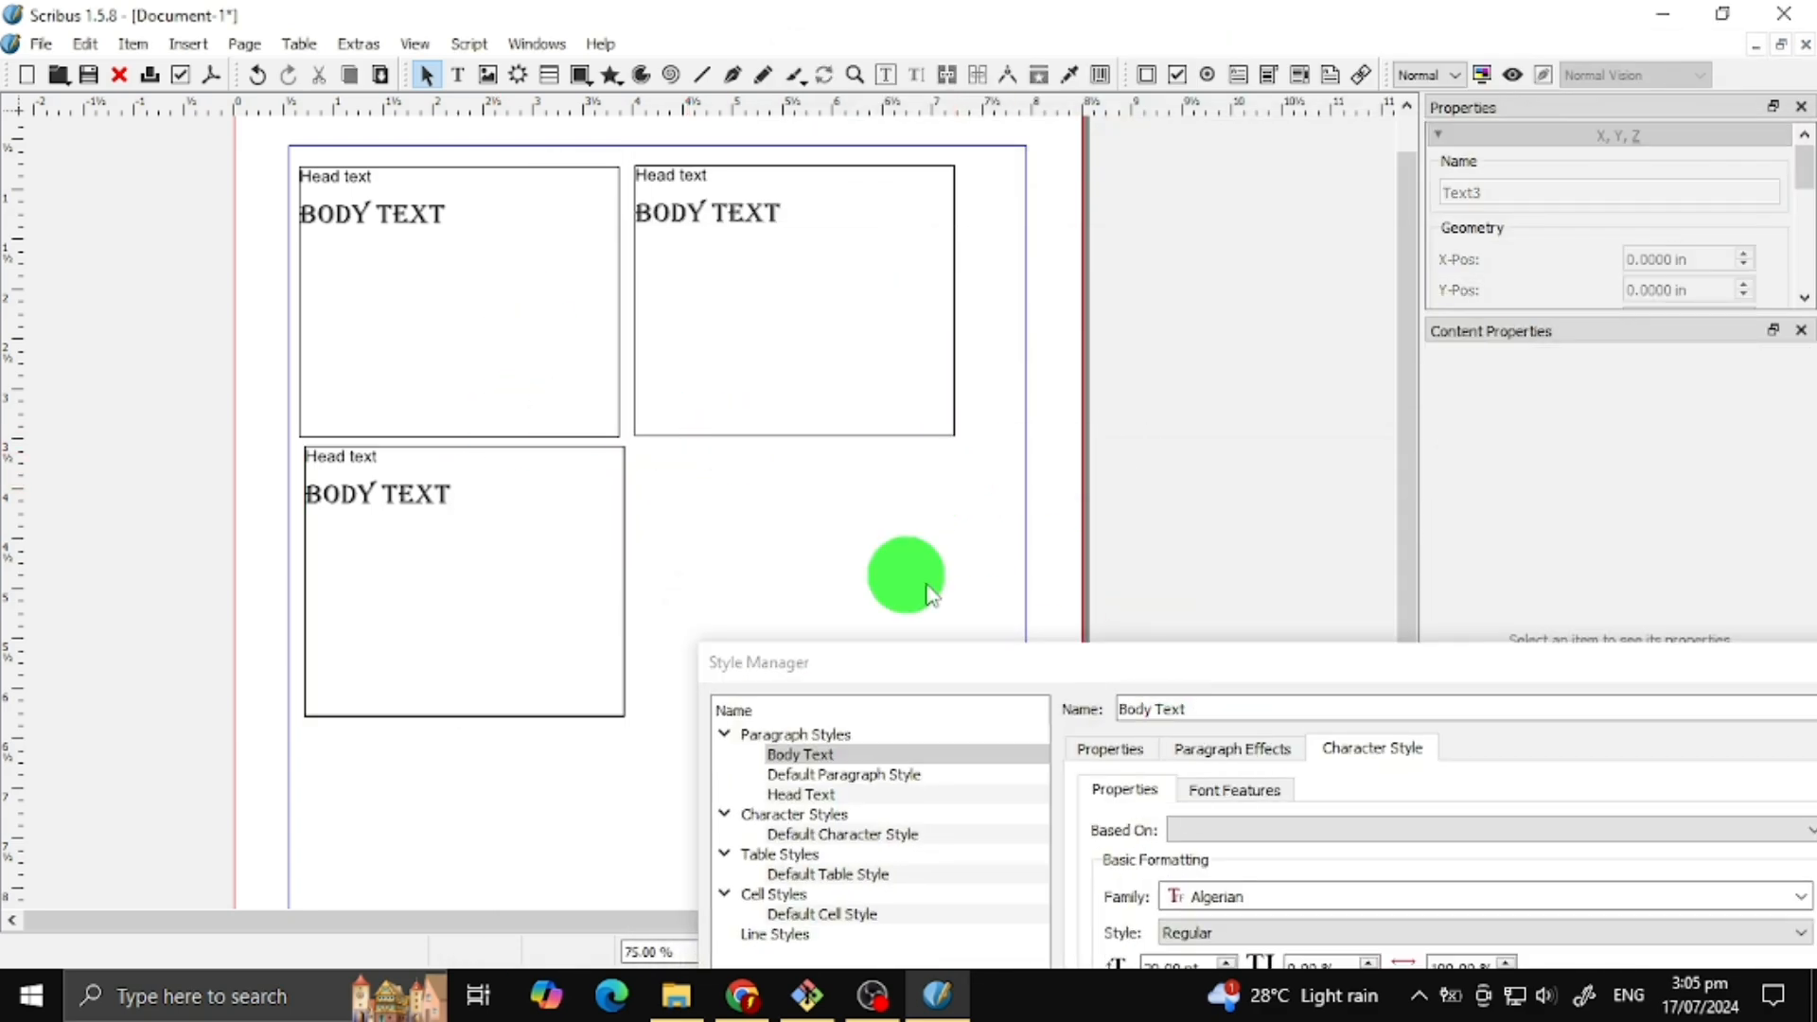
pyautogui.moveTo(961, 668); pyautogui.dragTo(778, 130)
pyautogui.click(1349, 847)
pyautogui.click(1452, 179)
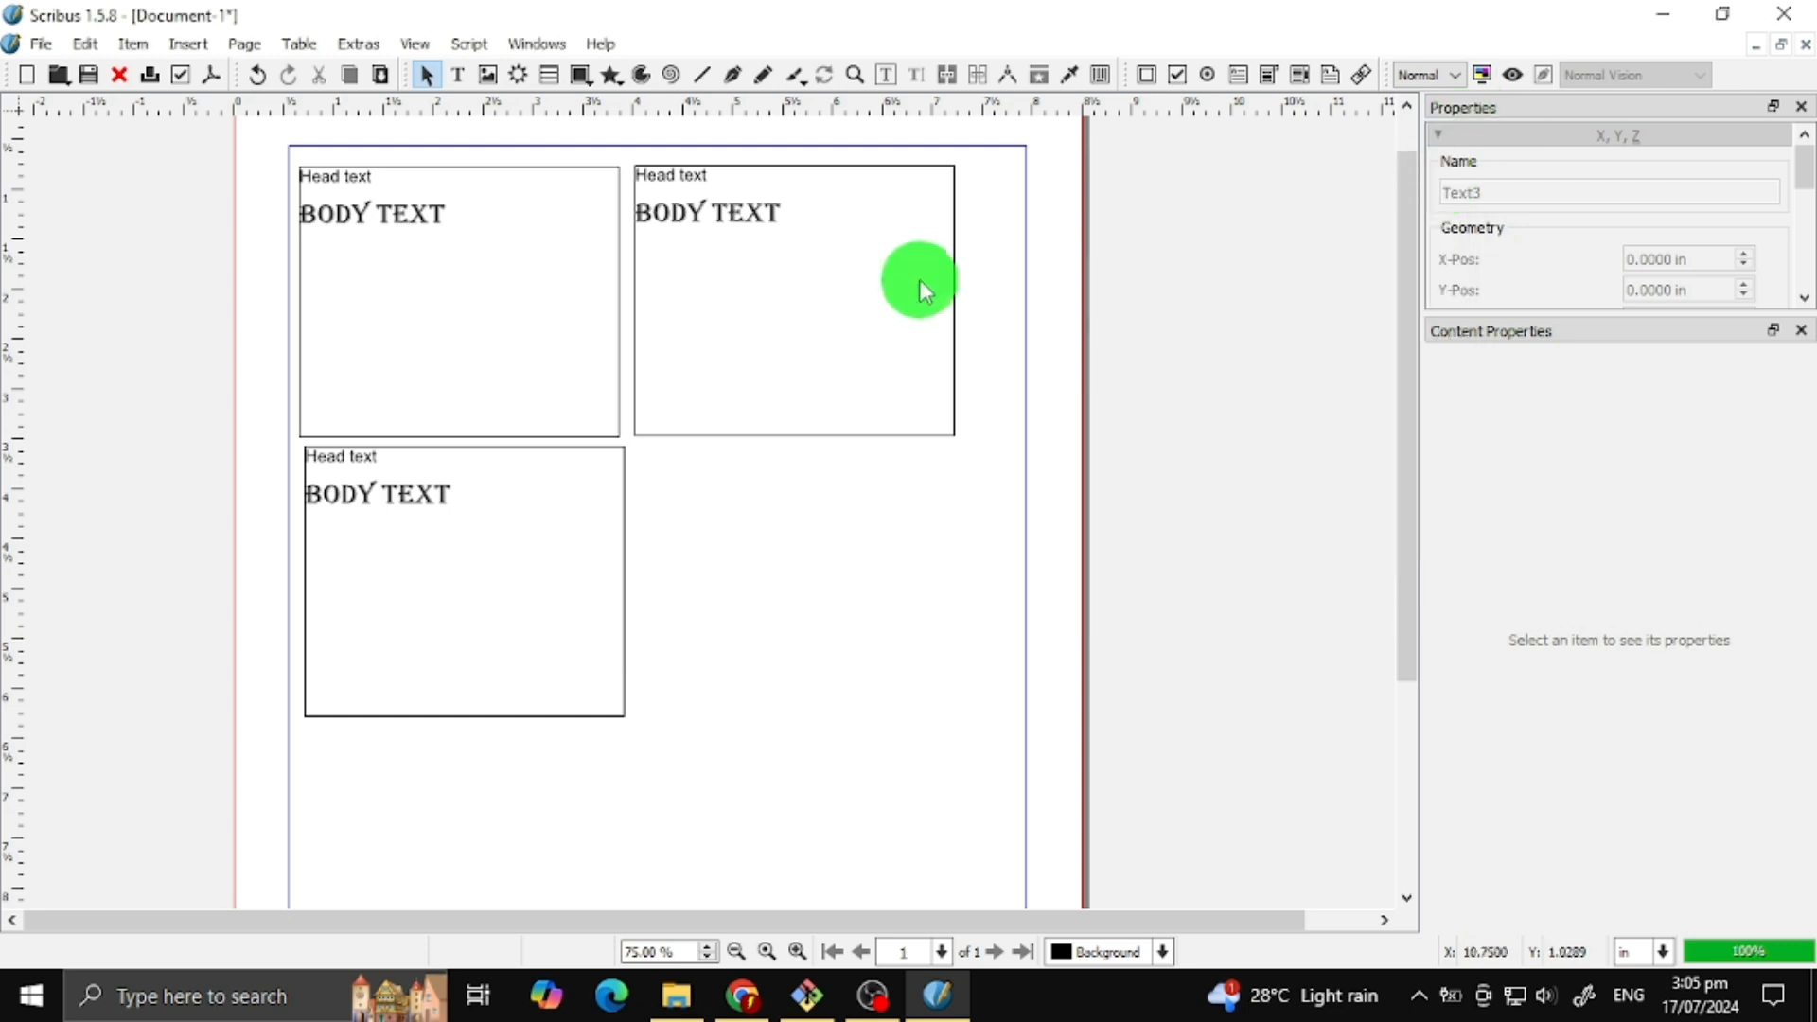
pyautogui.click(496, 554)
pyautogui.click(471, 291)
pyautogui.click(777, 280)
pyautogui.click(546, 555)
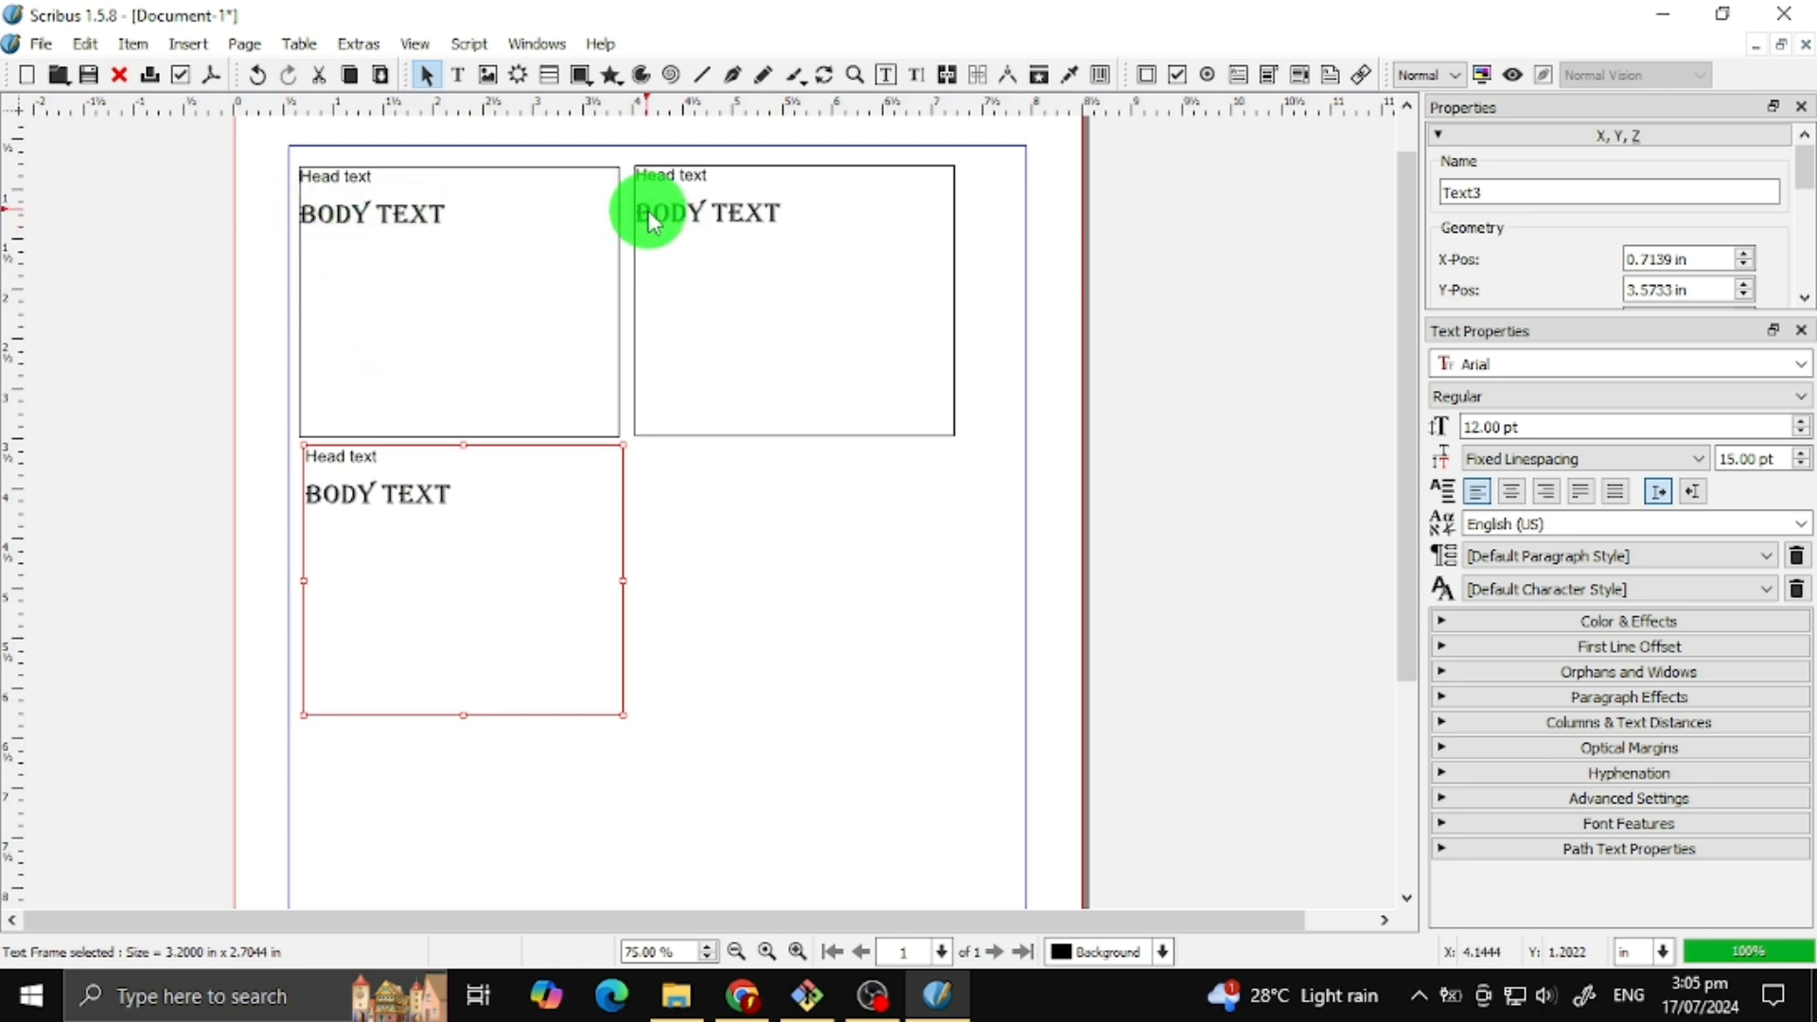
pyautogui.click(690, 538)
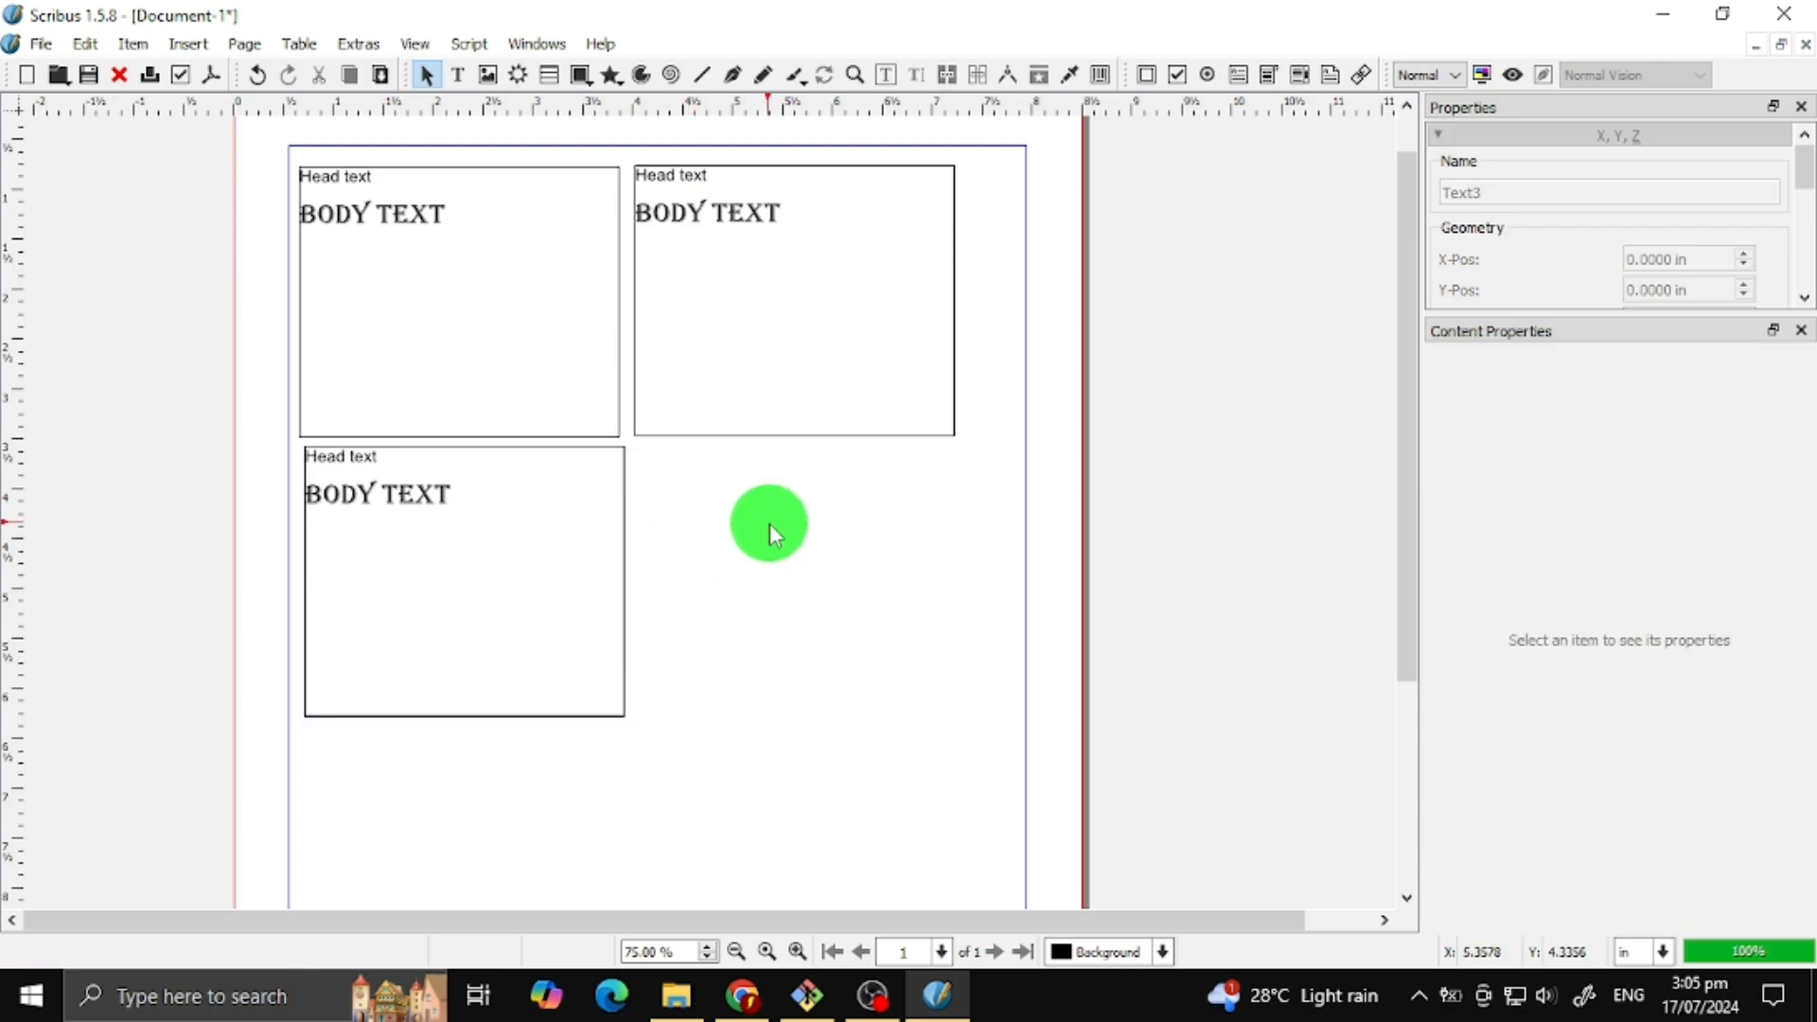